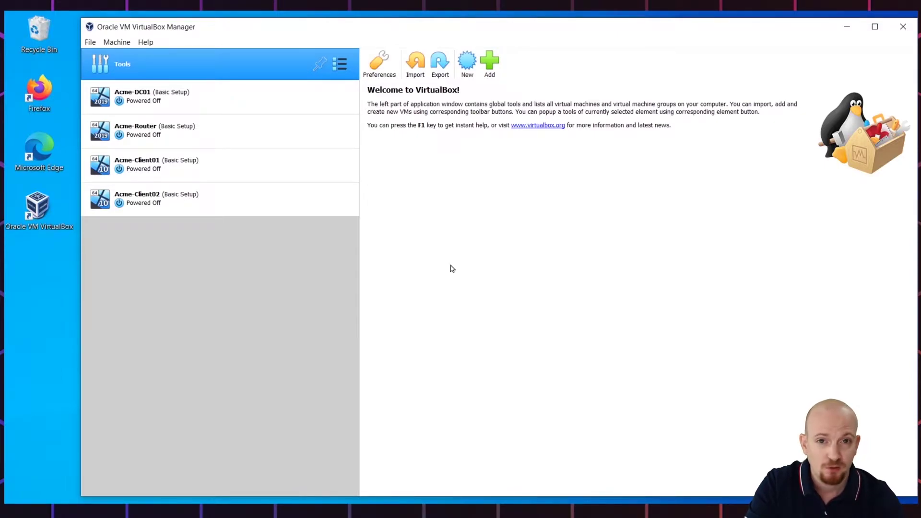
# Open Acme-Router's network settings and keep Adapter 1 attached to NAT.
pyautogui.click(248, 132)
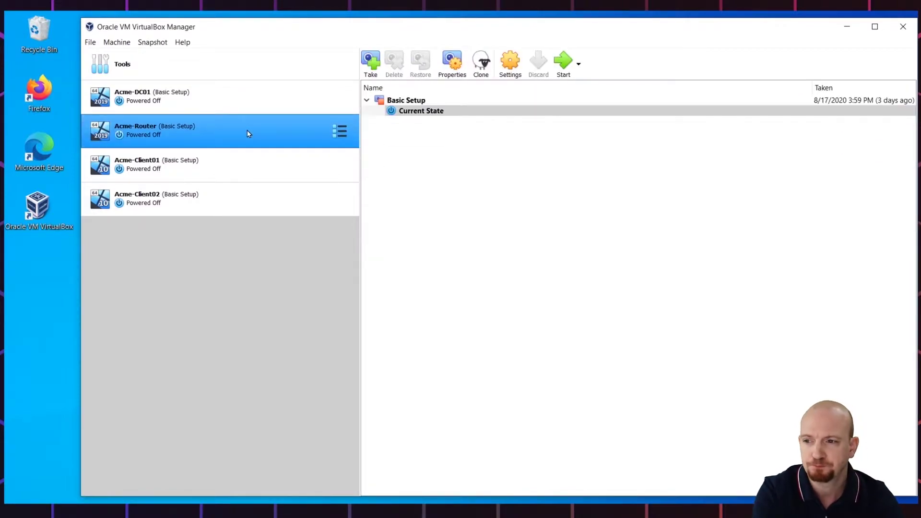
pyautogui.click(515, 67)
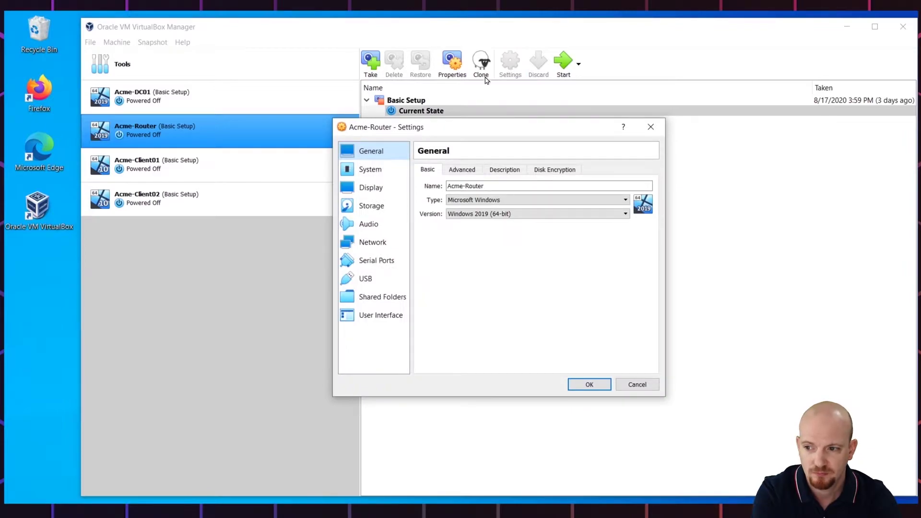
pyautogui.click(373, 241)
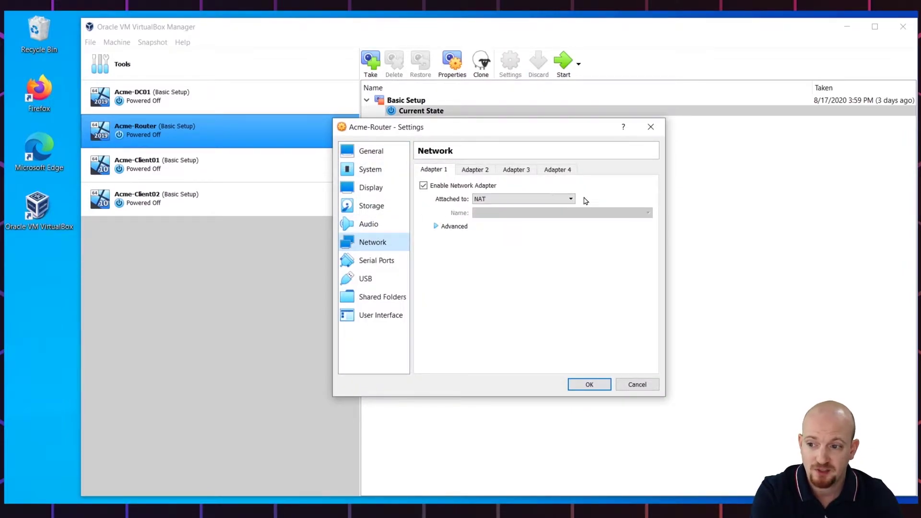
pyautogui.click(564, 199)
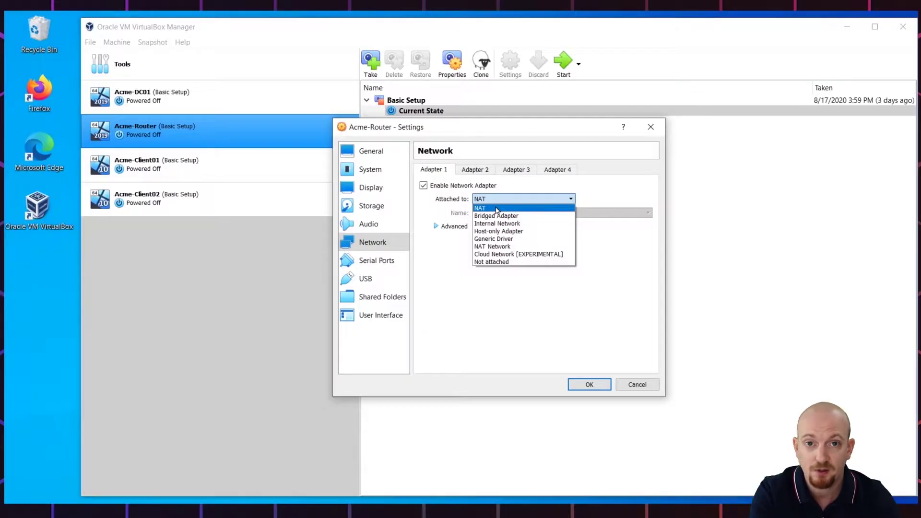
pyautogui.click(501, 201)
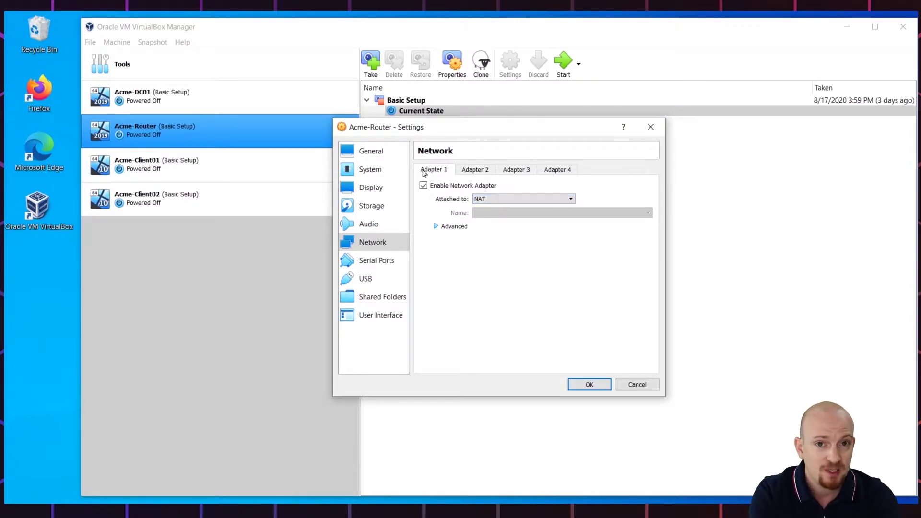
# Enable Adapter 2 as an Internal Network named 'acmenet' and save the settings.
pyautogui.click(478, 171)
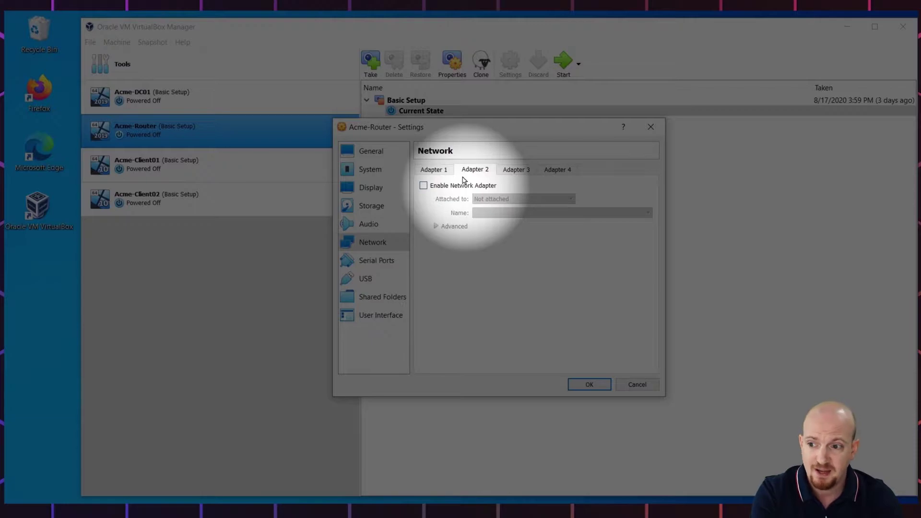
pyautogui.click(424, 187)
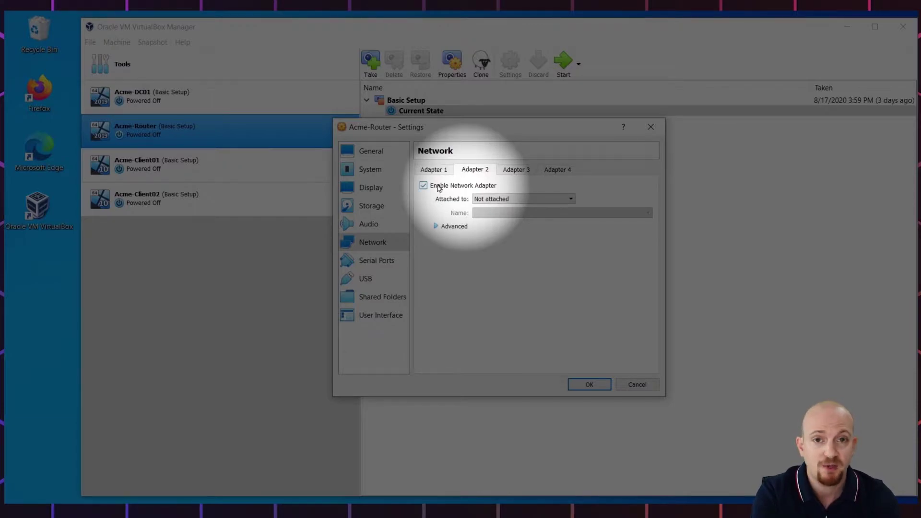
pyautogui.click(491, 200)
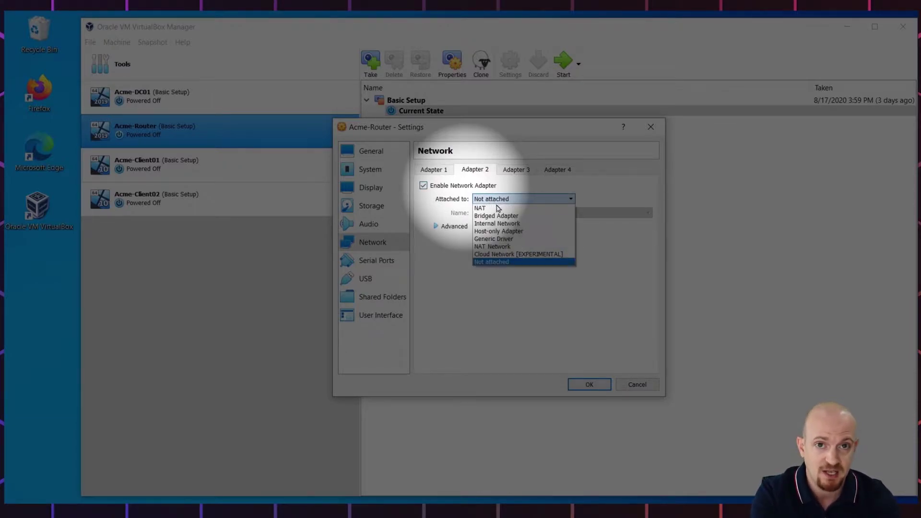
pyautogui.click(503, 226)
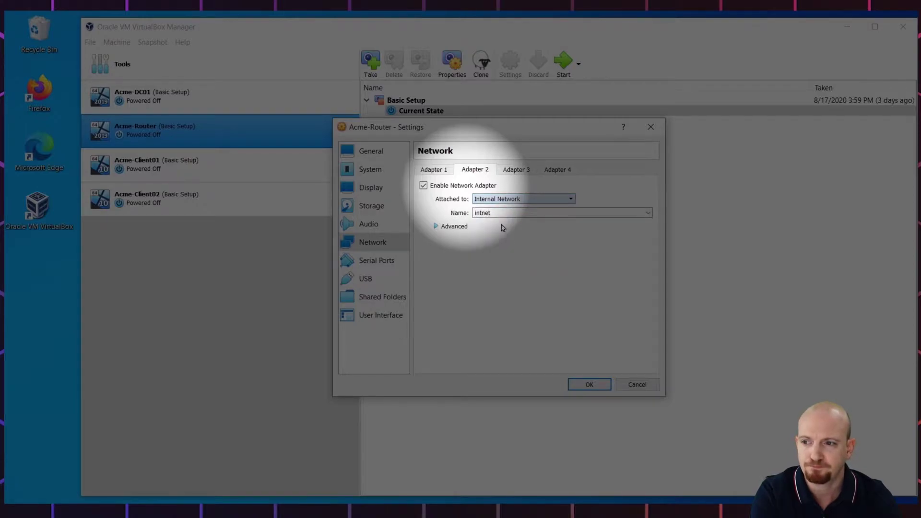
pyautogui.doubleClick(505, 213)
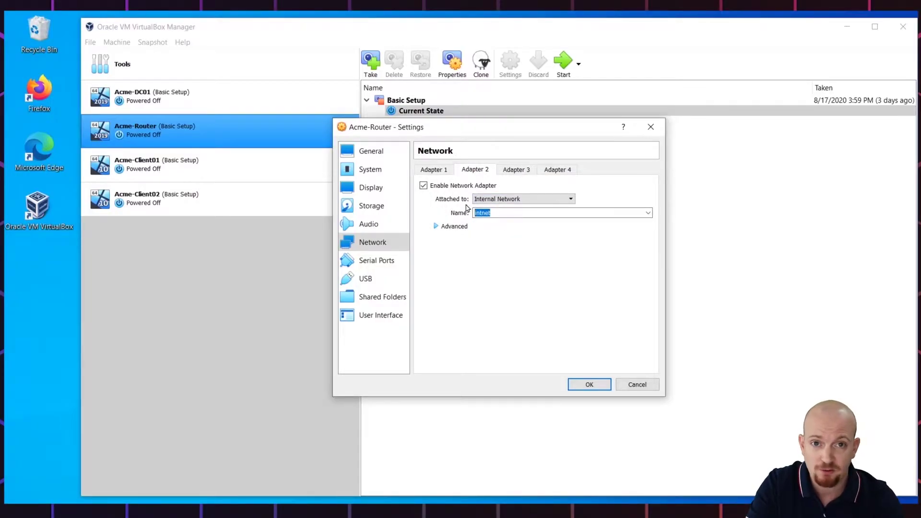
pyautogui.write('acmenet')
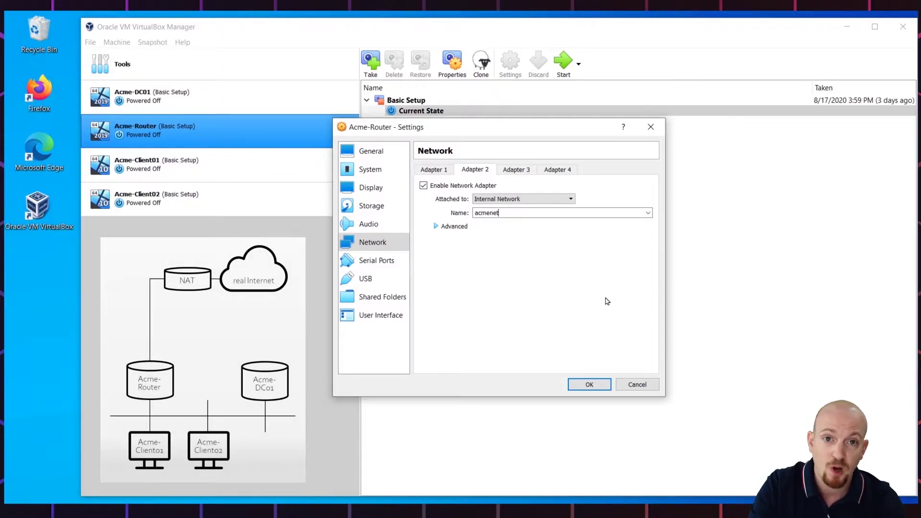
pyautogui.click(590, 385)
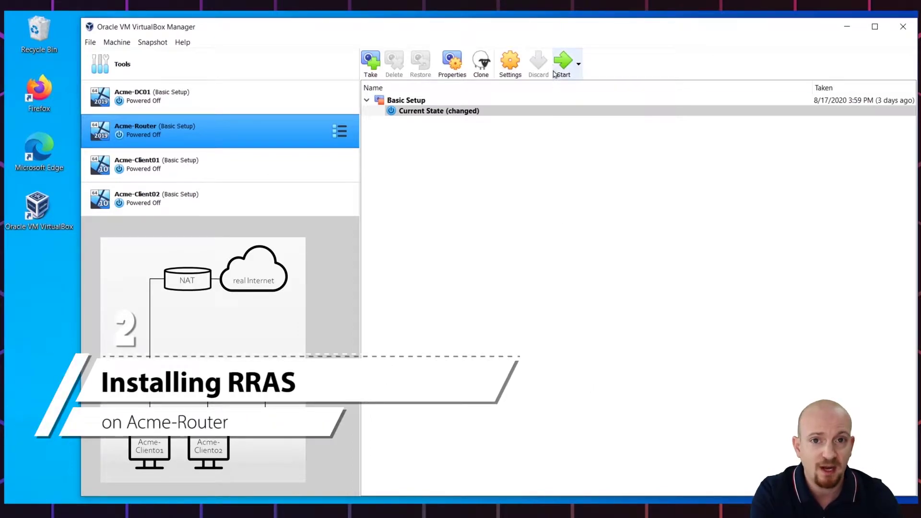
# Boot Acme-Router, send Ctrl-Alt-Del, and sign in as Administrator with the account password.
pyautogui.click(563, 63)
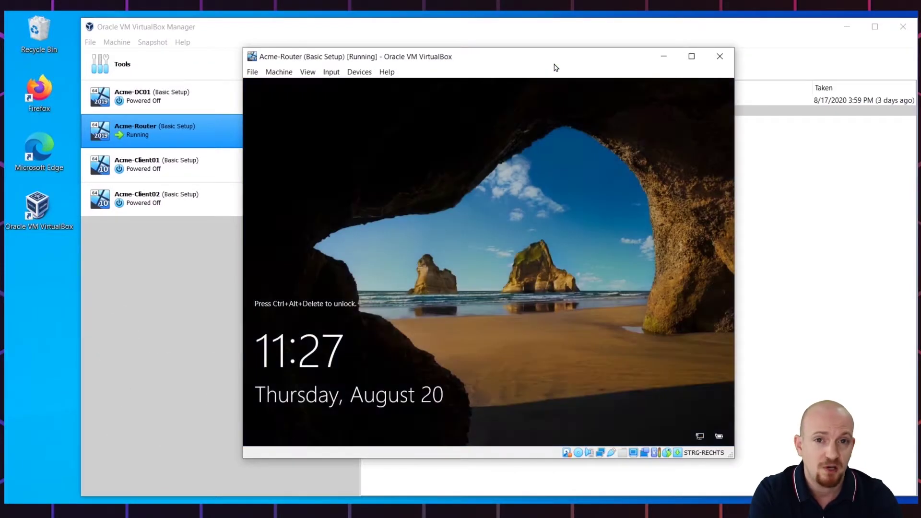
pyautogui.click(334, 73)
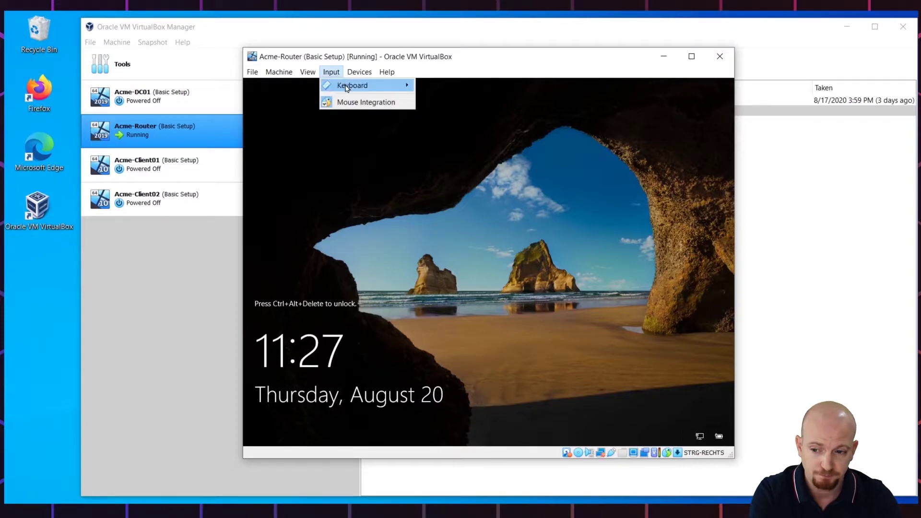
pyautogui.moveTo(346, 87)
pyautogui.click(470, 115)
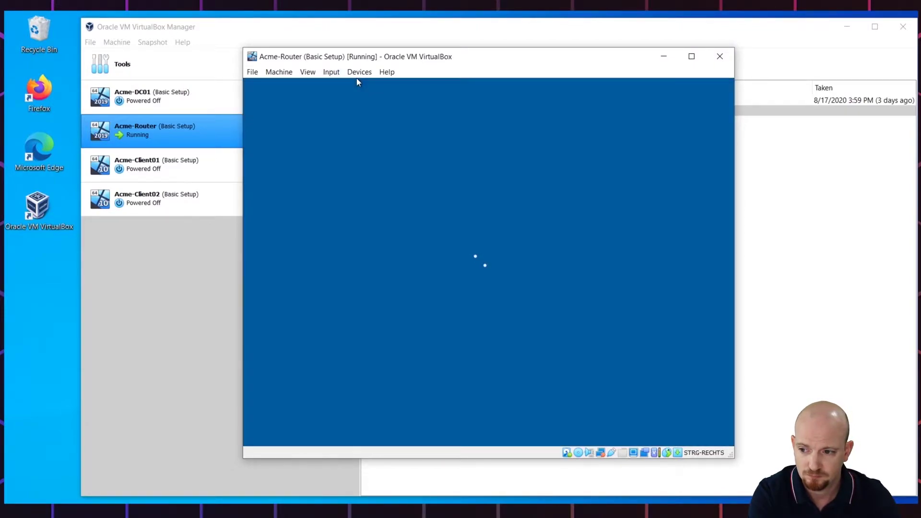
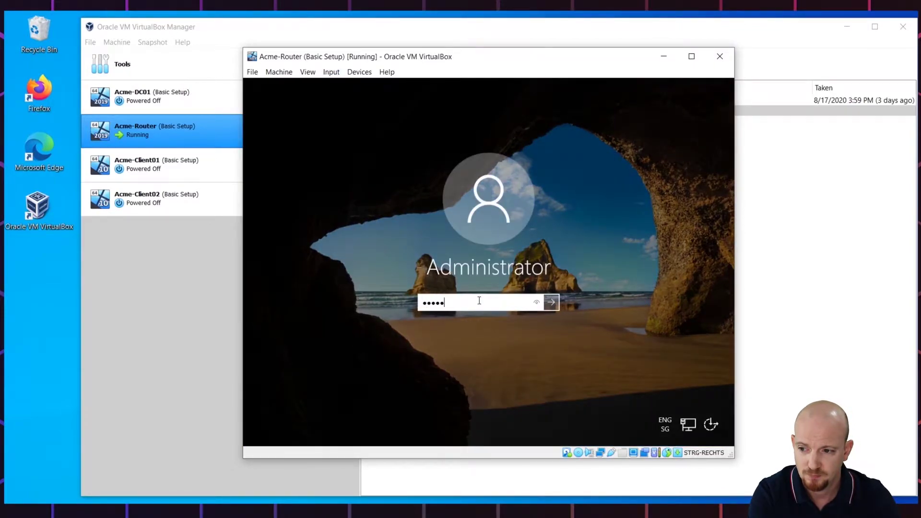
pyautogui.click(537, 301)
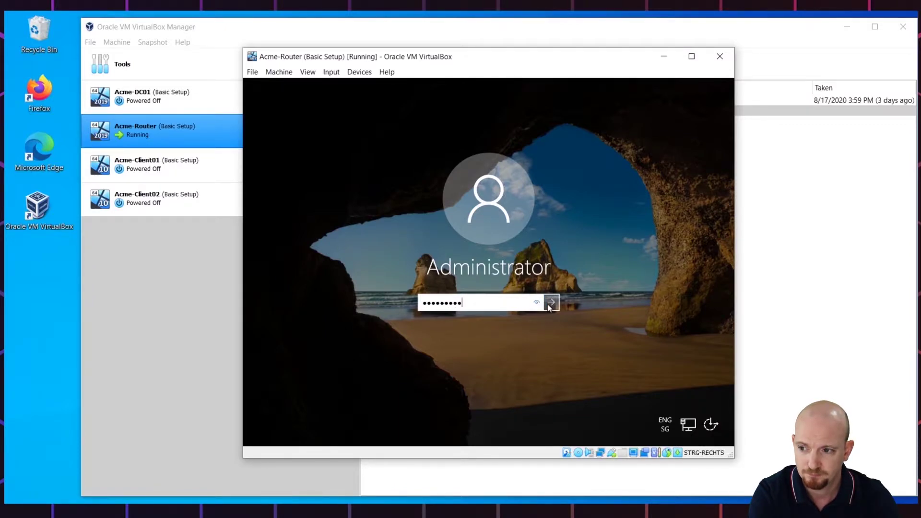
pyautogui.click(549, 304)
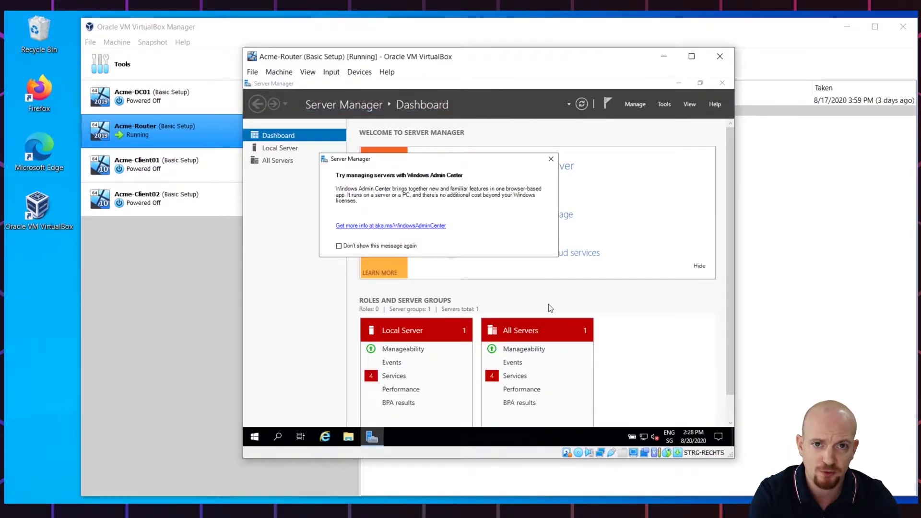
# Relaunch Server Manager by searching 'server', dismiss the Windows Admin Center notice, and open Manage.
pyautogui.click(722, 82)
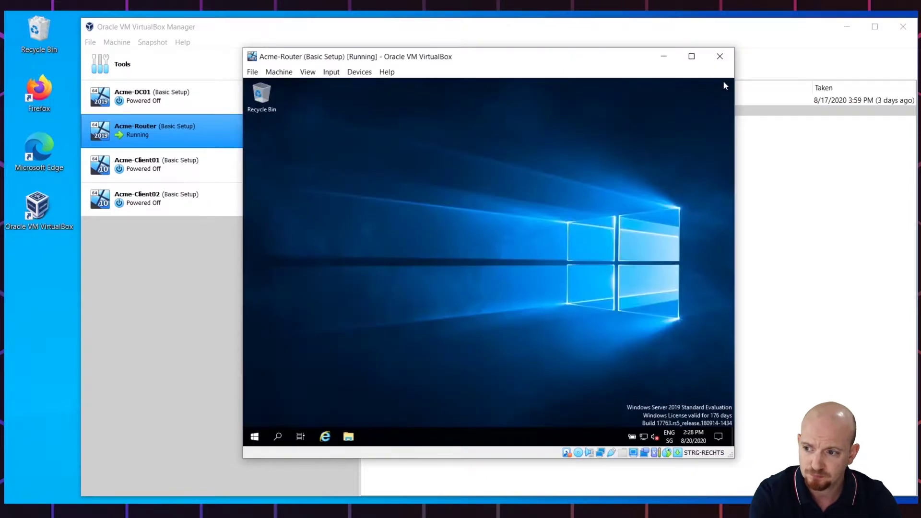
pyautogui.click(255, 437)
pyautogui.write('serv')
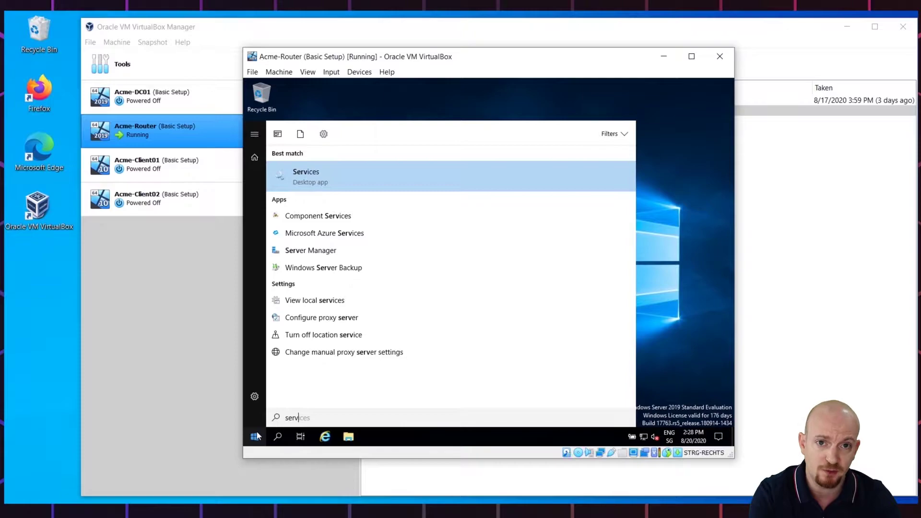
pyautogui.write('er')
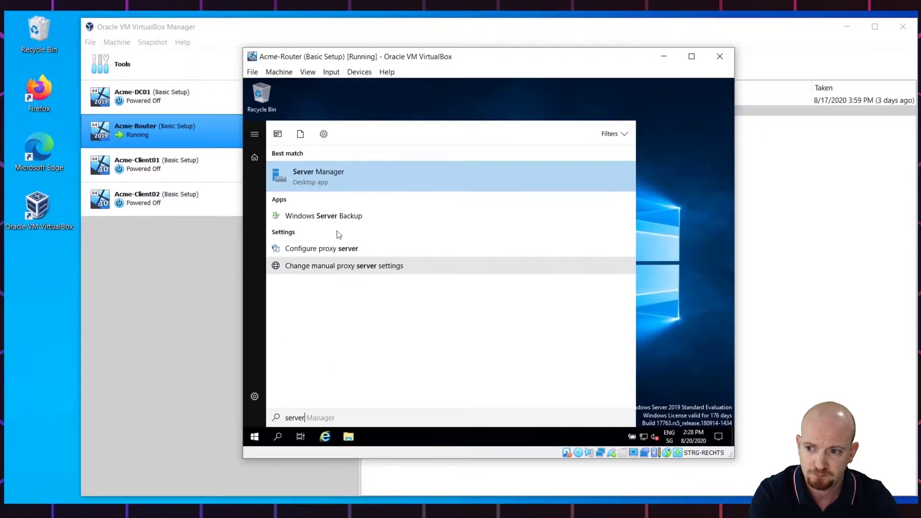
pyautogui.click(325, 183)
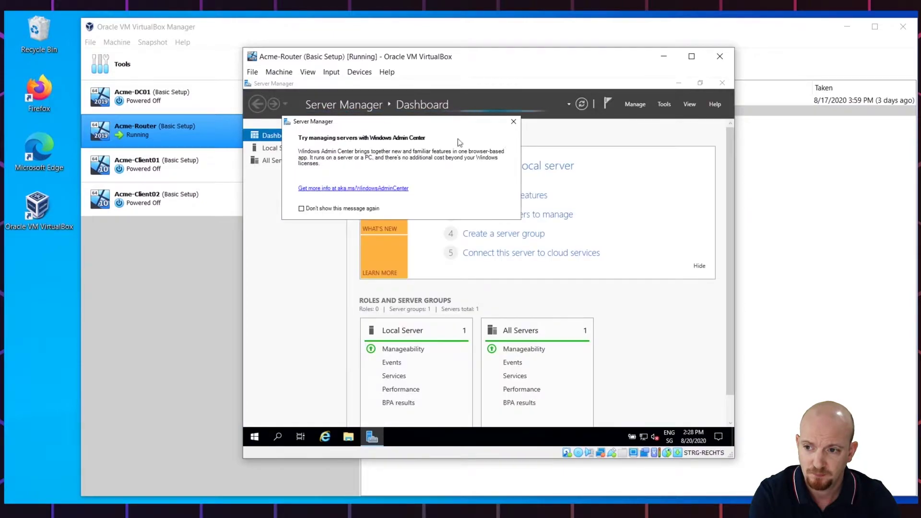
pyautogui.click(517, 123)
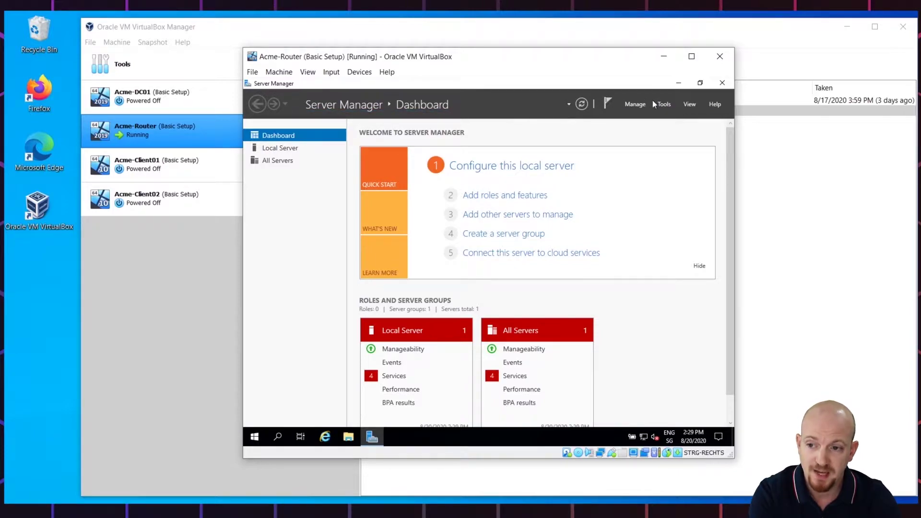
pyautogui.click(635, 106)
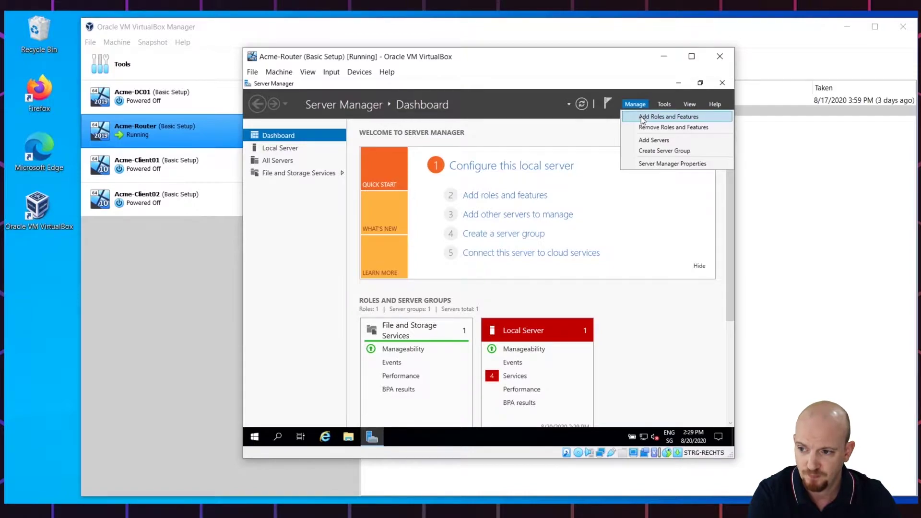
# Start Add Roles and Features with role-based installation targeting Acme-Router.
pyautogui.click(641, 117)
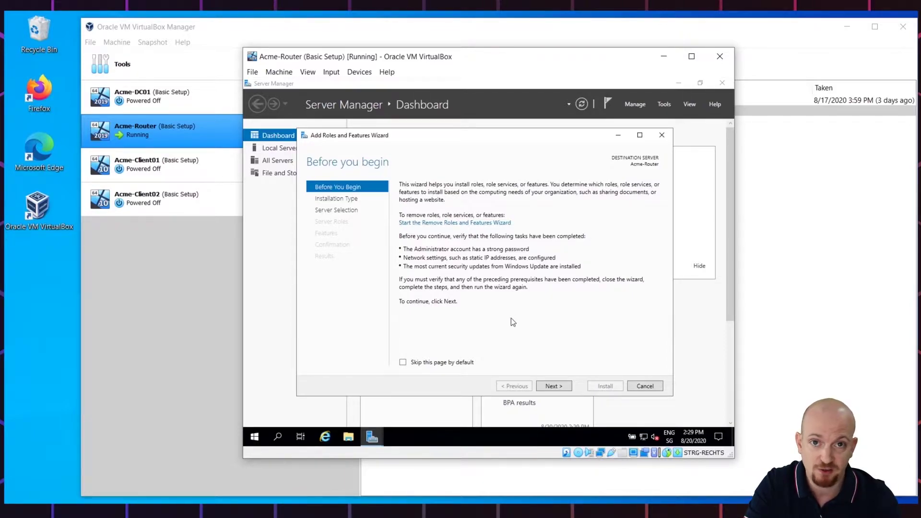
pyautogui.click(548, 389)
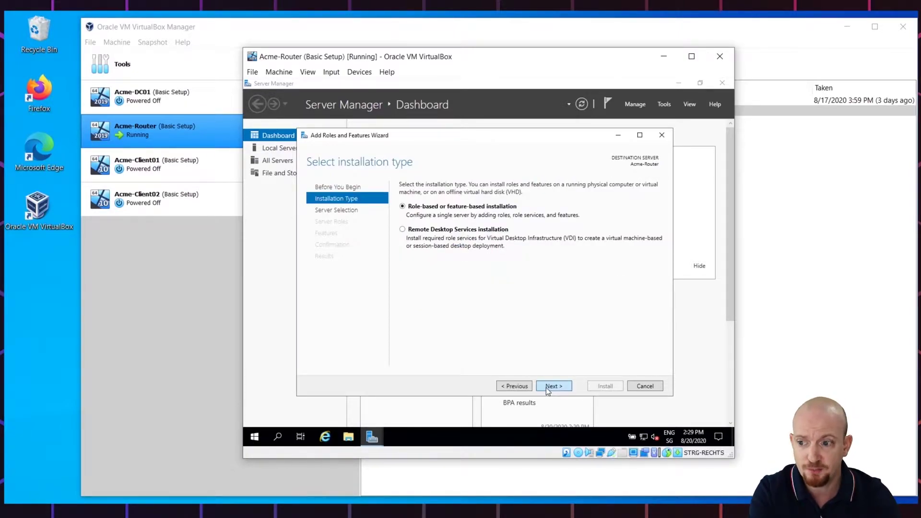
pyautogui.click(547, 388)
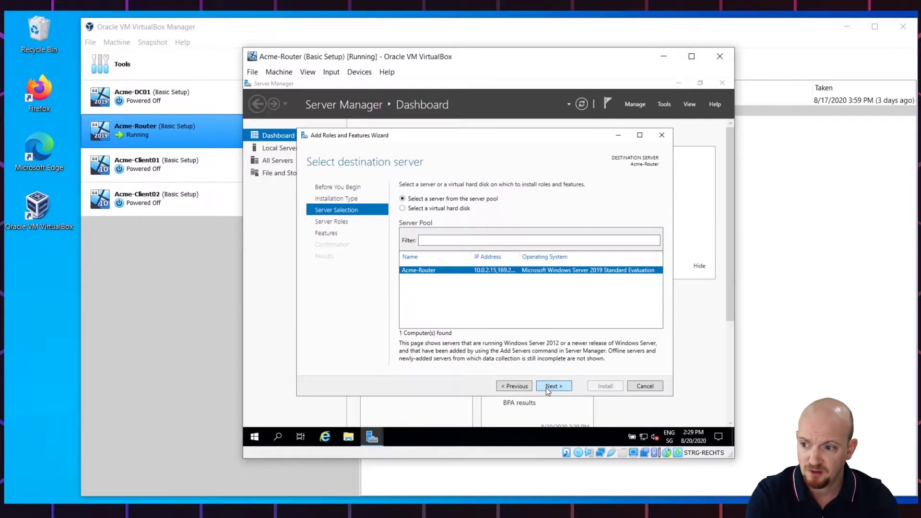
pyautogui.click(550, 388)
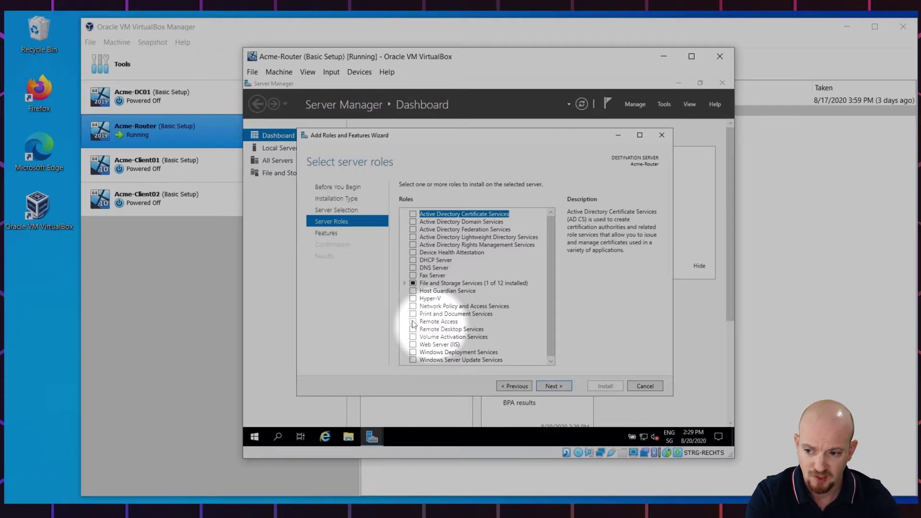
# Check the Remote Access role and skip extra features to reach its role services.
pyautogui.click(413, 322)
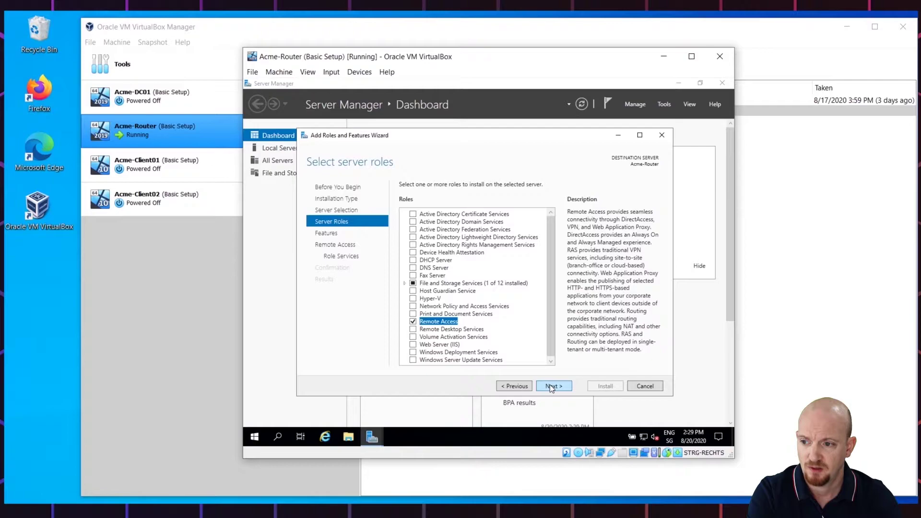
pyautogui.click(552, 387)
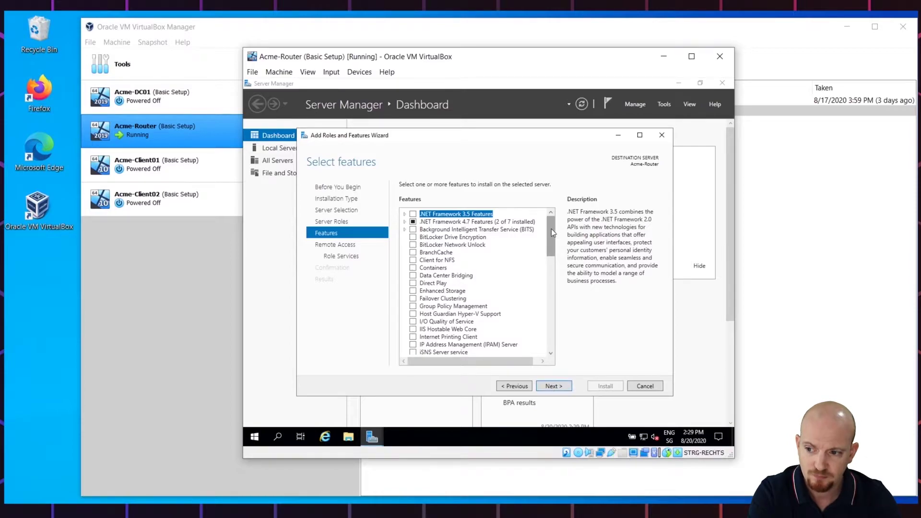
pyautogui.moveTo(551, 229); pyautogui.dragTo(566, 249)
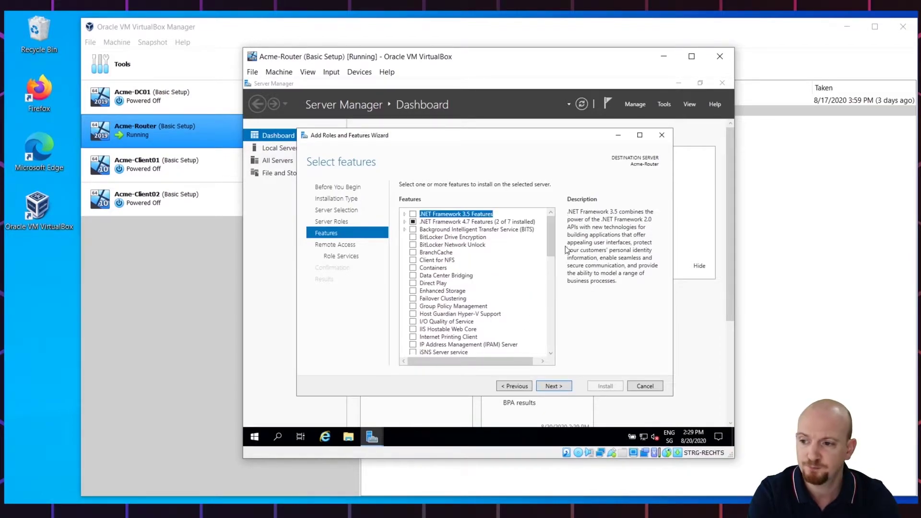
pyautogui.click(552, 385)
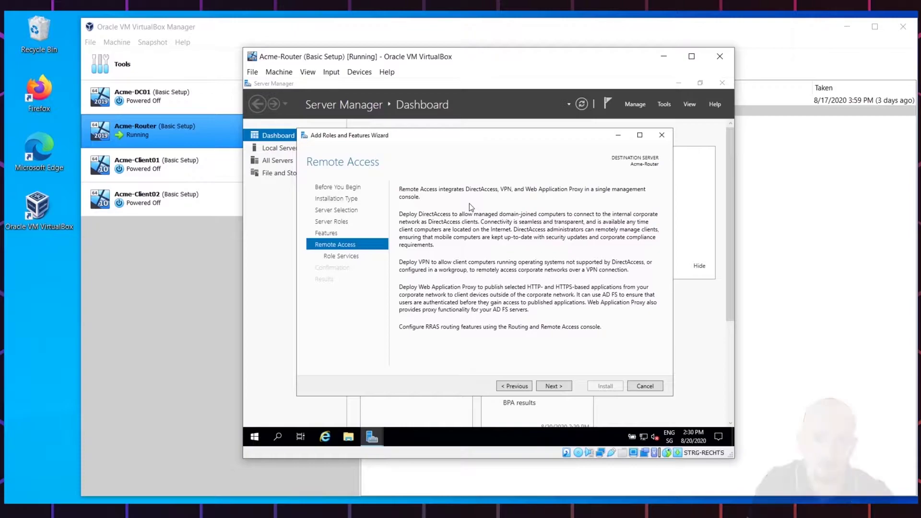
pyautogui.click(556, 387)
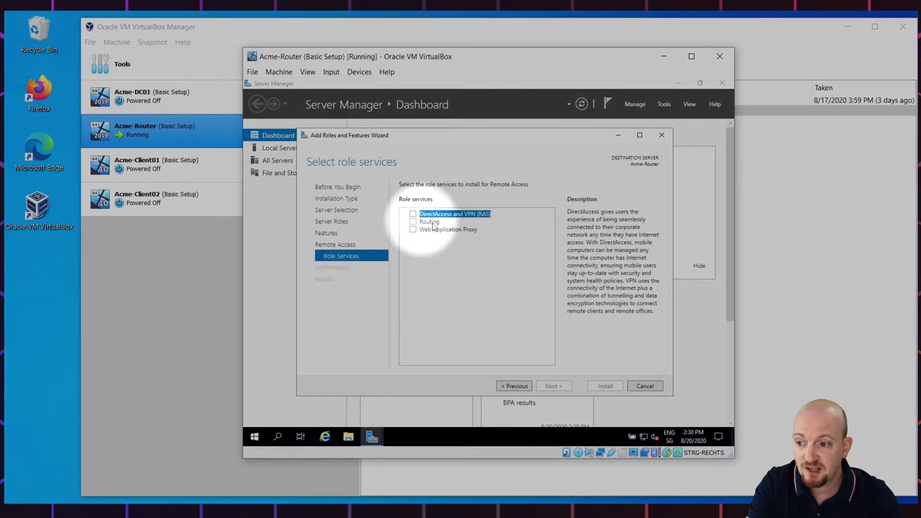
# Check Routing alongside DirectAccess and VPN (RAS), and add its required IIS features.
pyautogui.click(432, 225)
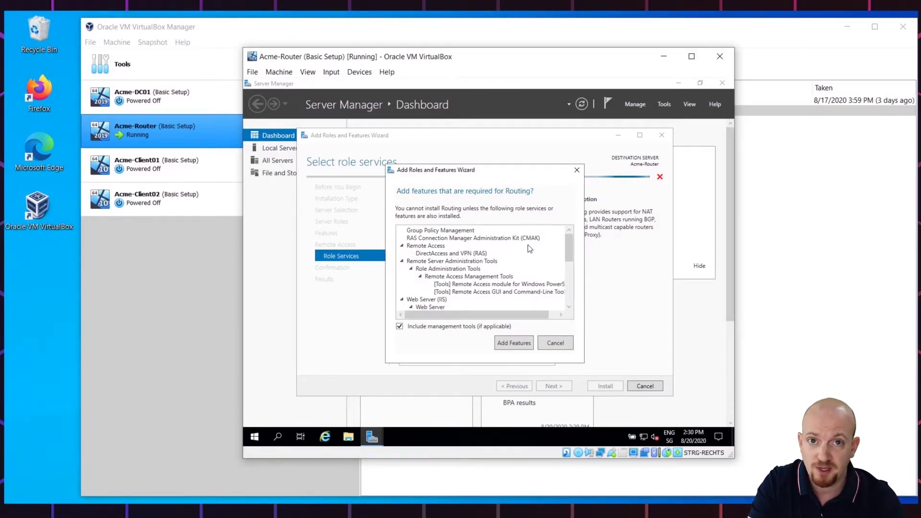
pyautogui.moveTo(572, 245); pyautogui.dragTo(559, 289)
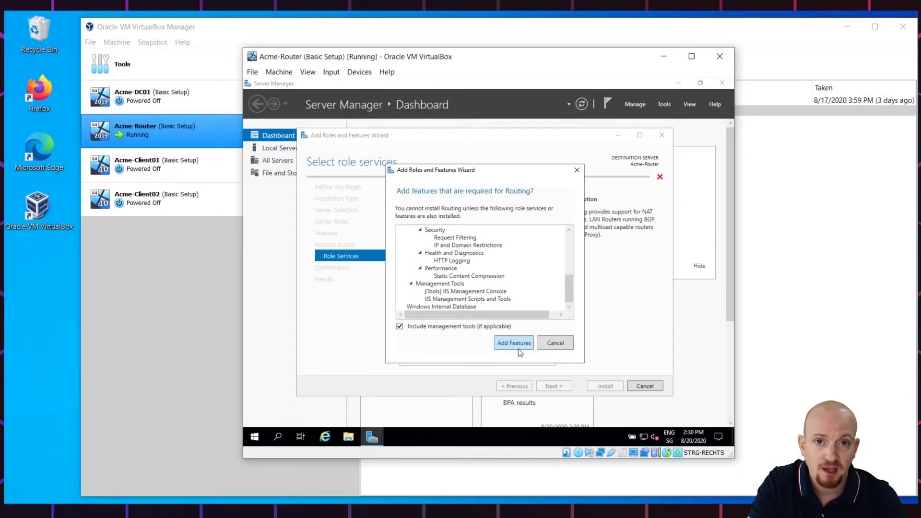
pyautogui.click(517, 350)
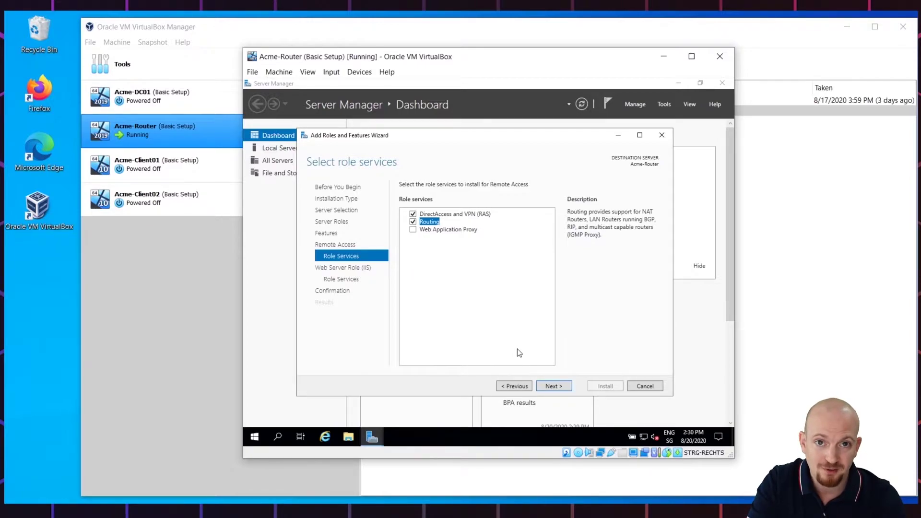
# Accept the default Web Server (IIS) role services and proceed to Confirm installation selections.
pyautogui.click(553, 386)
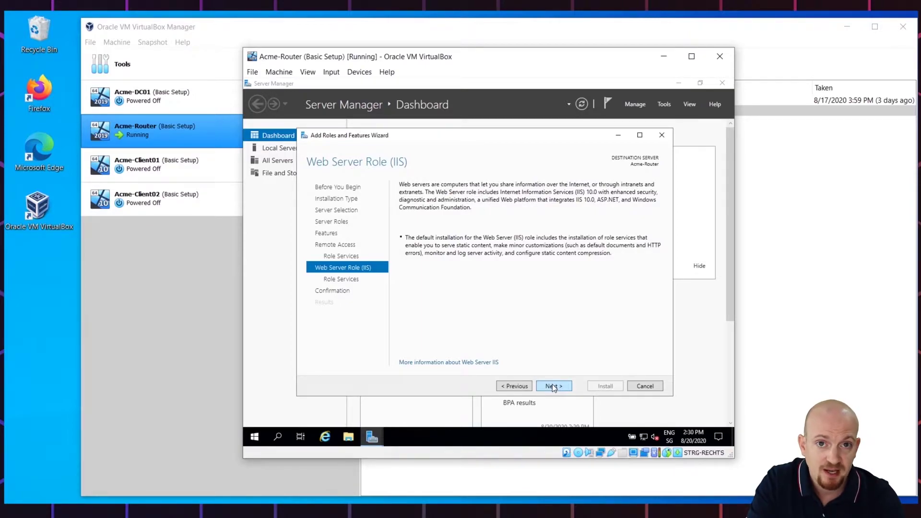
pyautogui.click(552, 385)
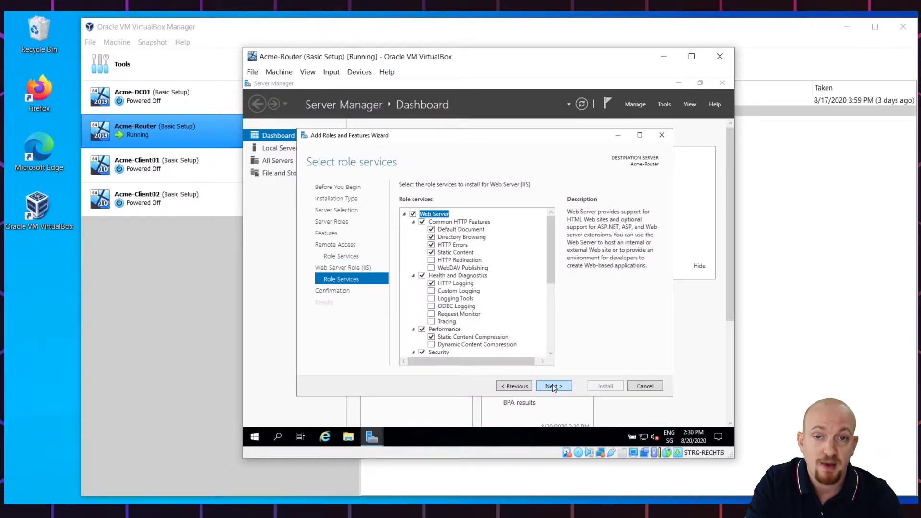
pyautogui.moveTo(549, 229); pyautogui.dragTo(546, 310)
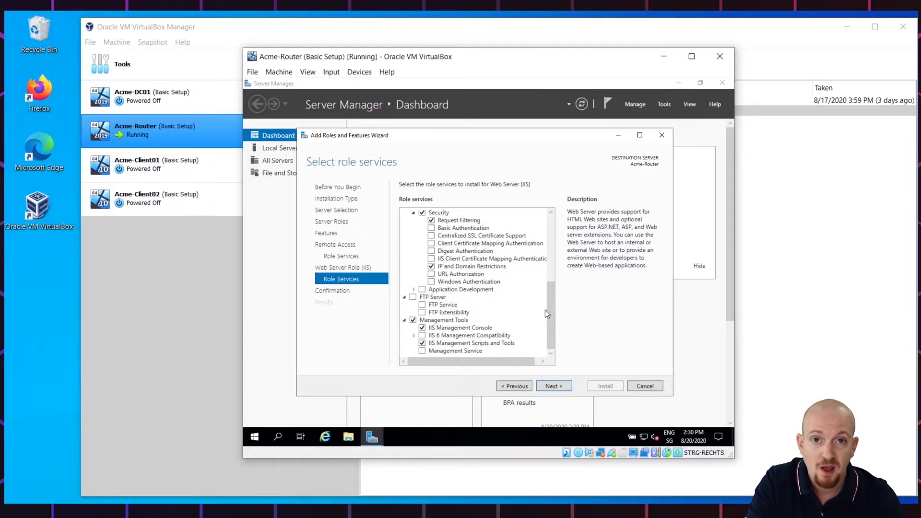
pyautogui.click(546, 390)
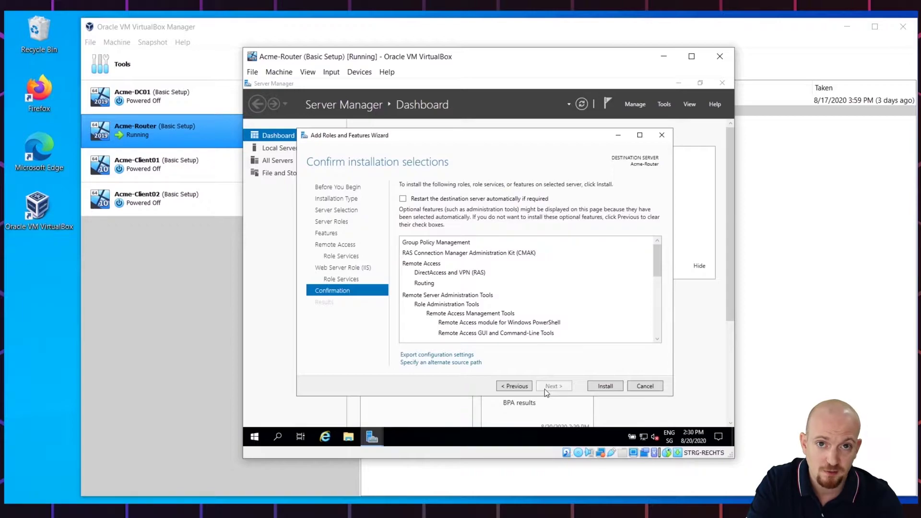
# Install Remote Access with Routing and close the wizard after it succeeds.
pyautogui.click(595, 386)
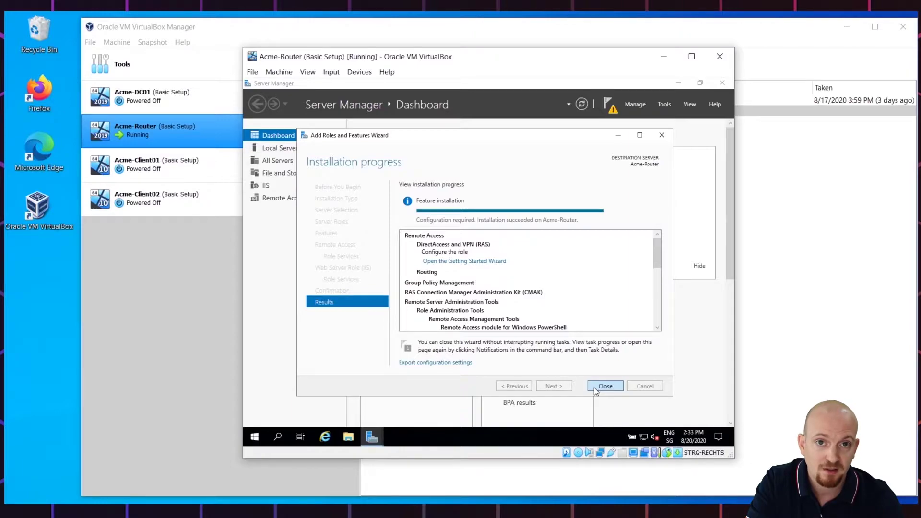
pyautogui.click(595, 387)
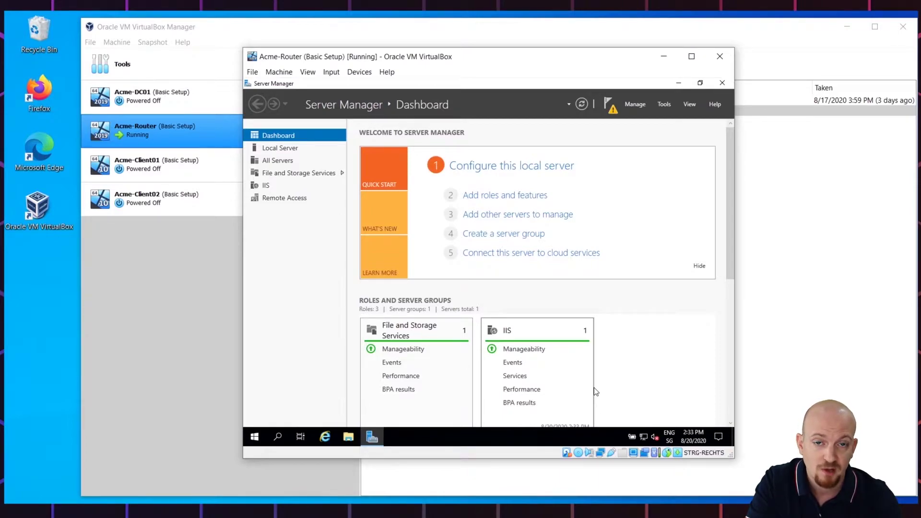
# Restart the server with Other (Planned) as the shutdown reason.
pyautogui.rightClick(250, 441)
pyautogui.moveTo(307, 414)
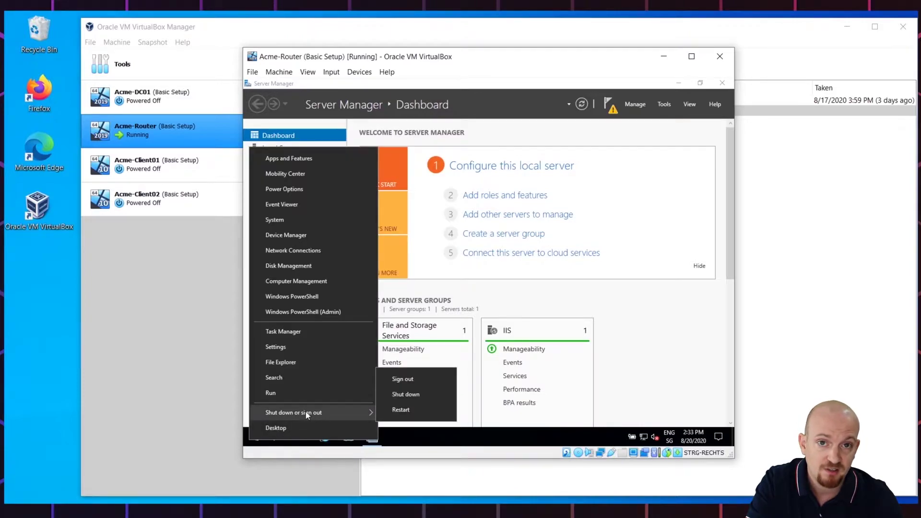
pyautogui.click(408, 412)
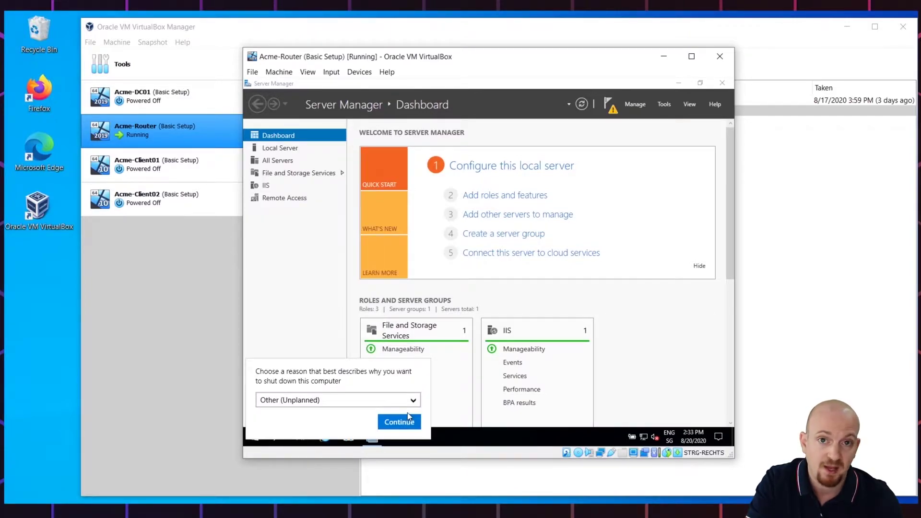
pyautogui.click(408, 400)
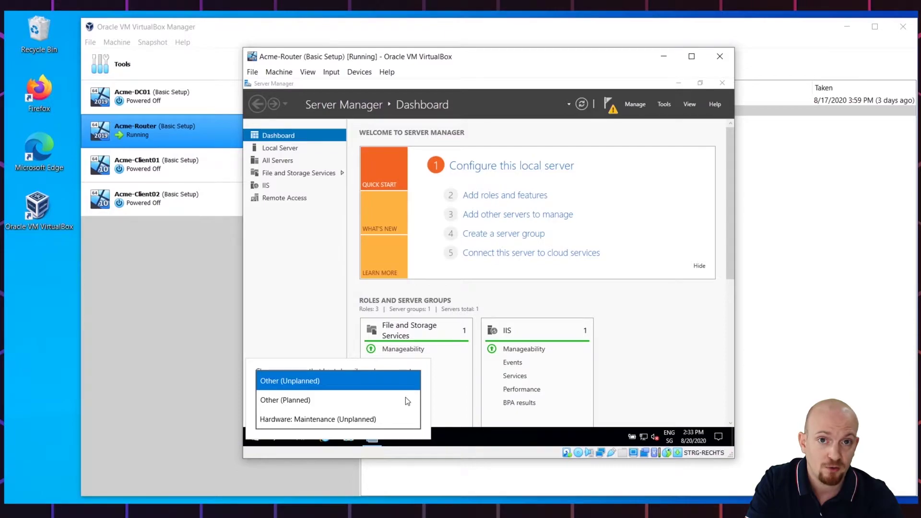
pyautogui.click(364, 407)
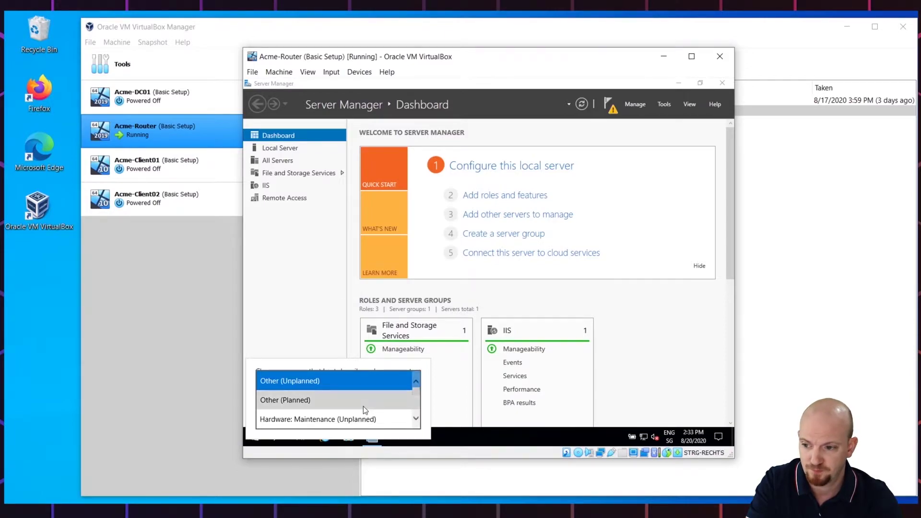
pyautogui.click(397, 424)
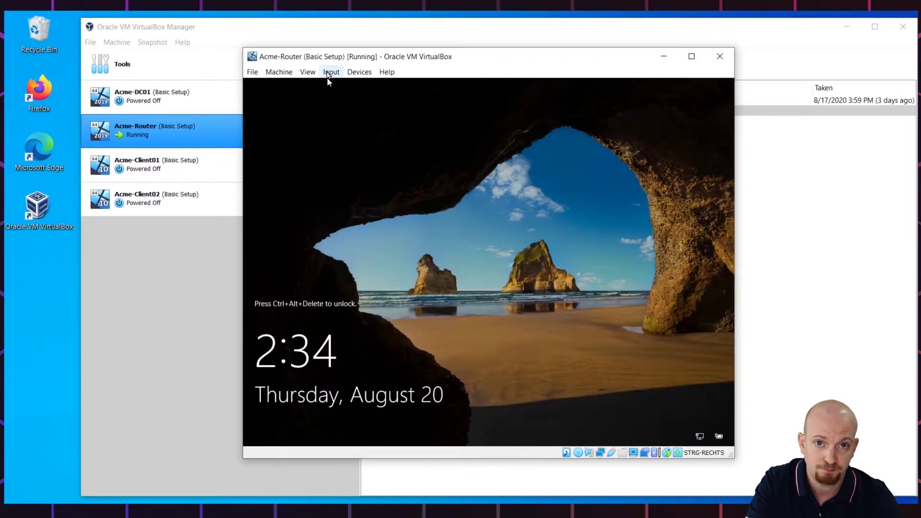
# Send Ctrl-Alt-Del and sign in as Administrator with the account password.
pyautogui.click(328, 76)
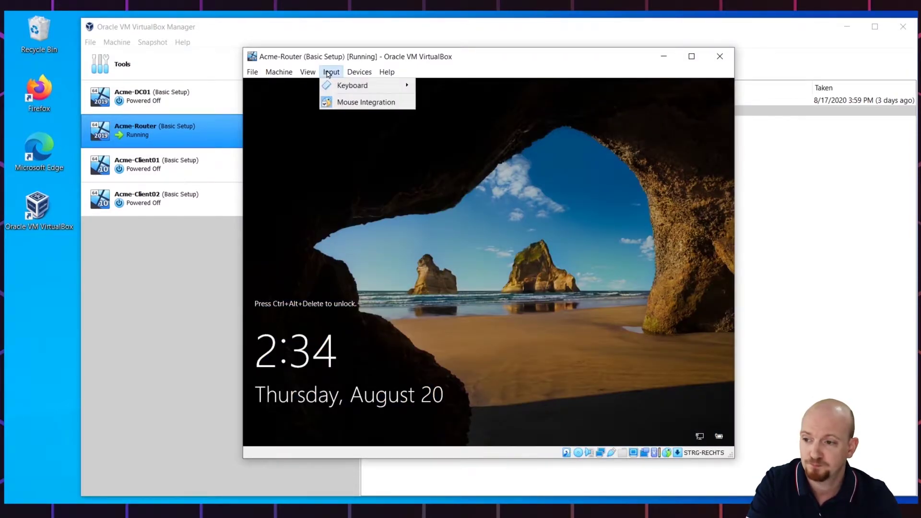
pyautogui.moveTo(348, 86)
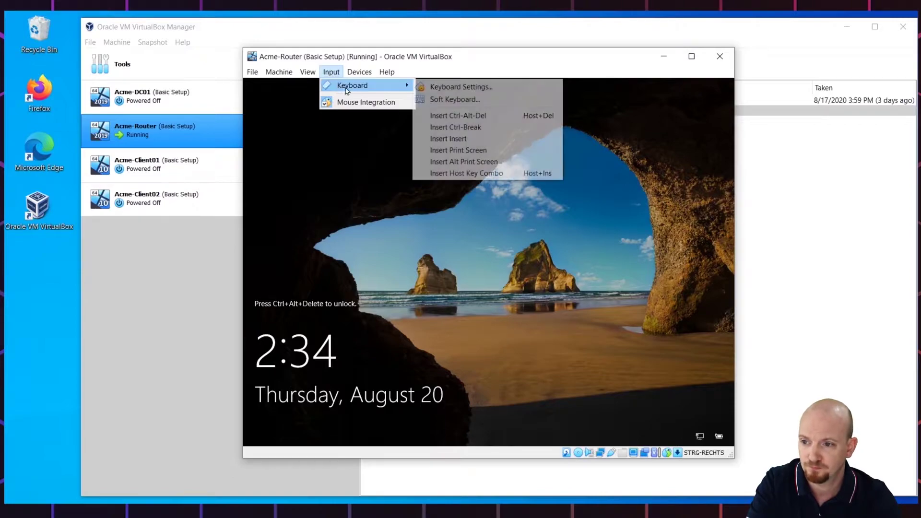
pyautogui.click(480, 116)
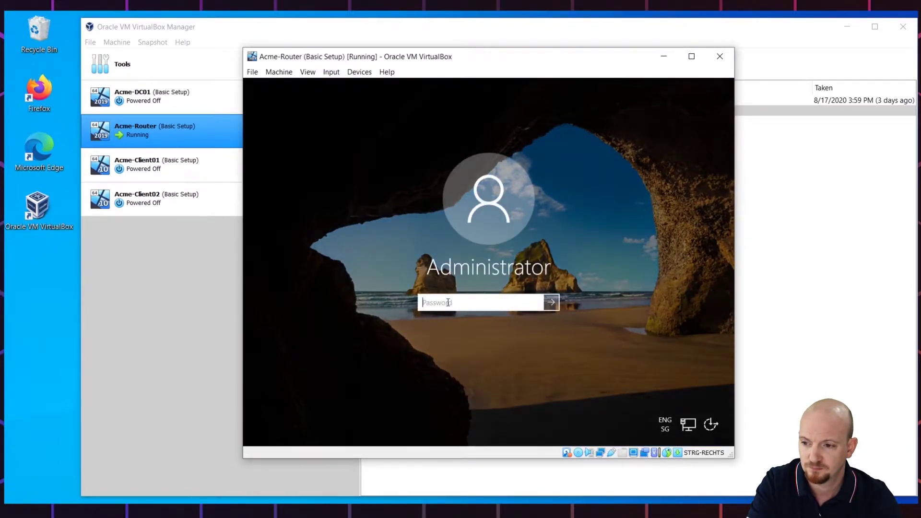
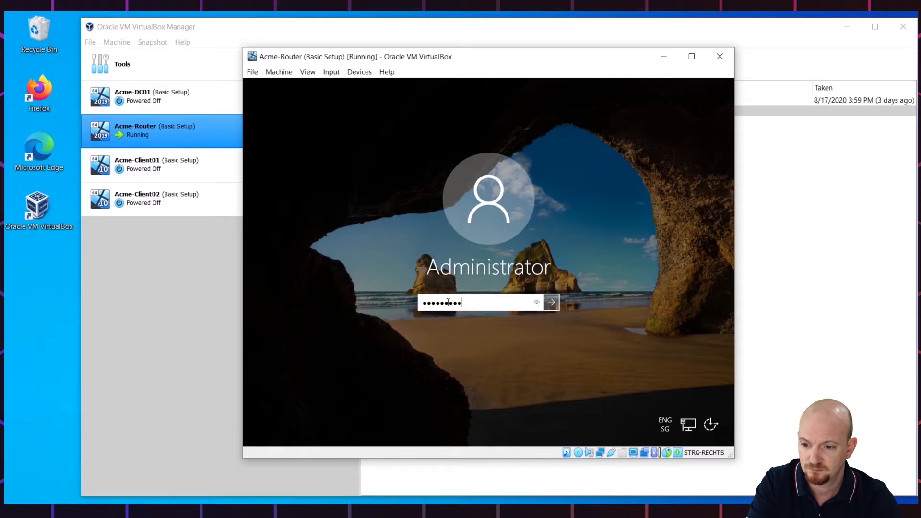
pyautogui.click(537, 302)
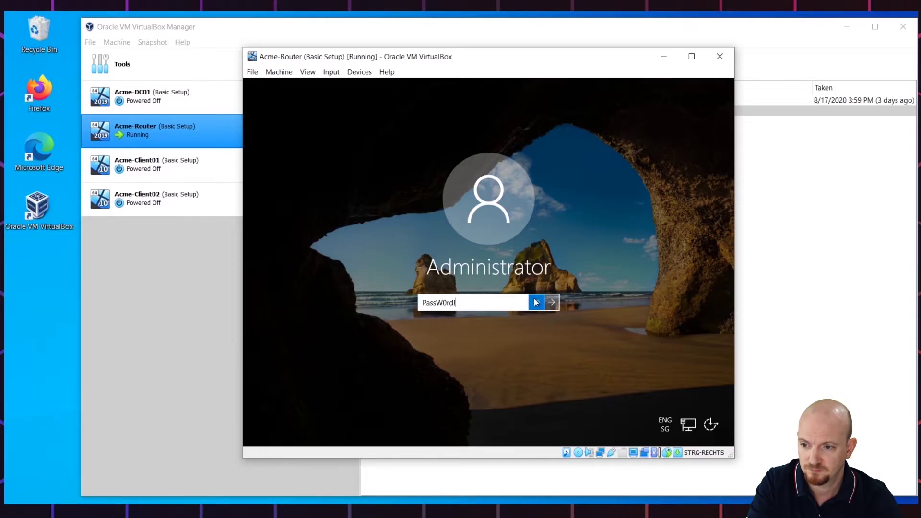
pyautogui.click(557, 303)
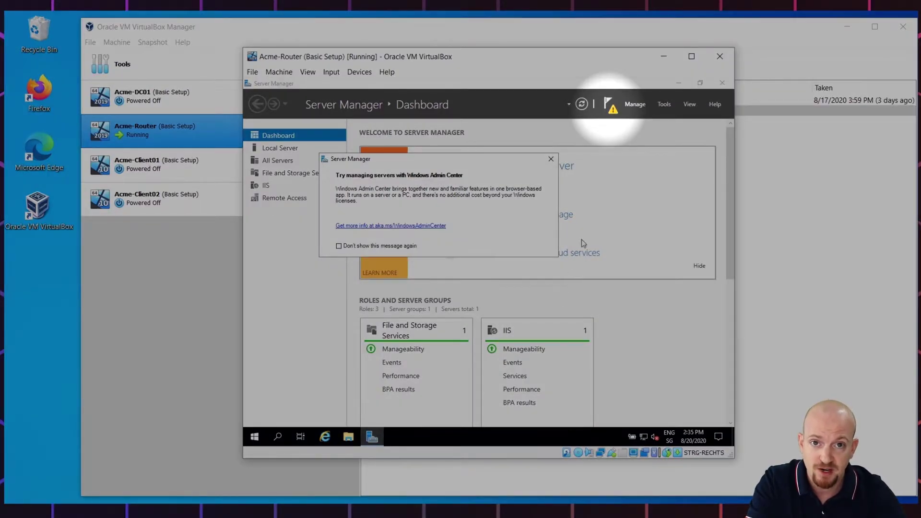
# Open the Getting Started Wizard from the notifications, then close it and confirm cancelling.
pyautogui.click(614, 109)
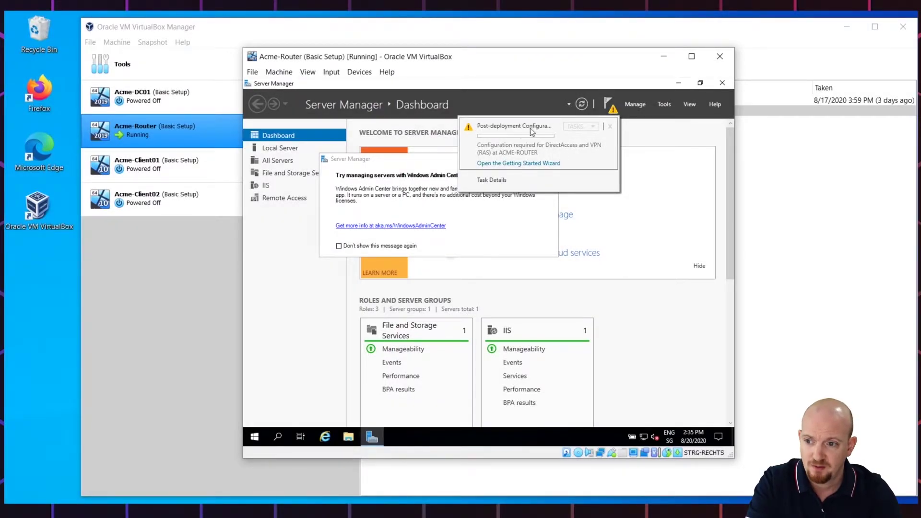
pyautogui.click(484, 164)
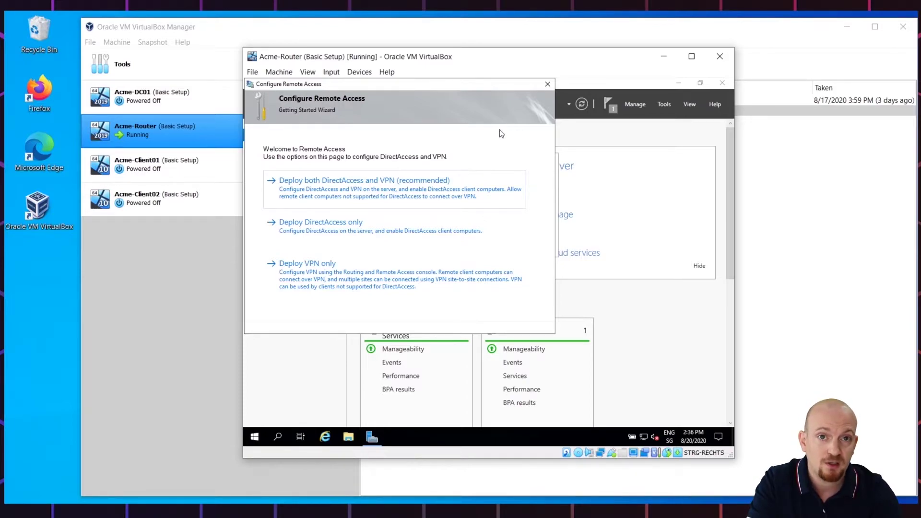
pyautogui.click(547, 84)
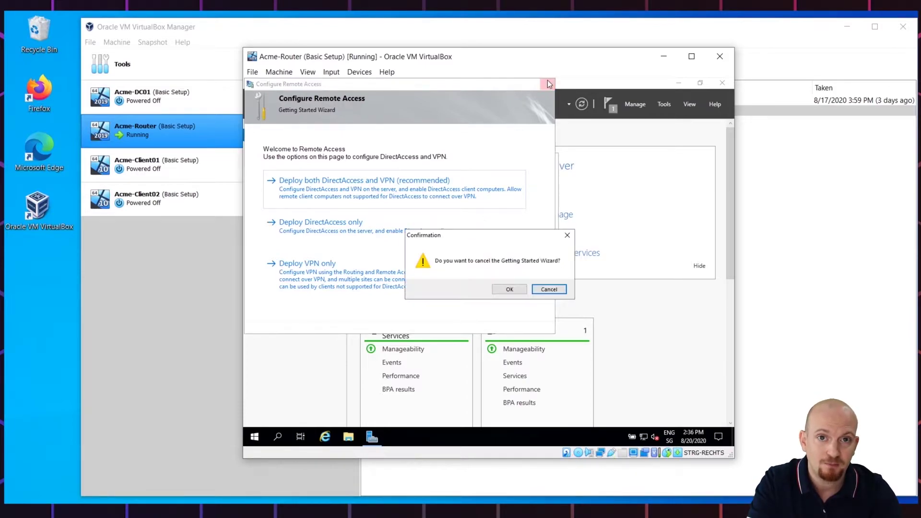
pyautogui.click(508, 289)
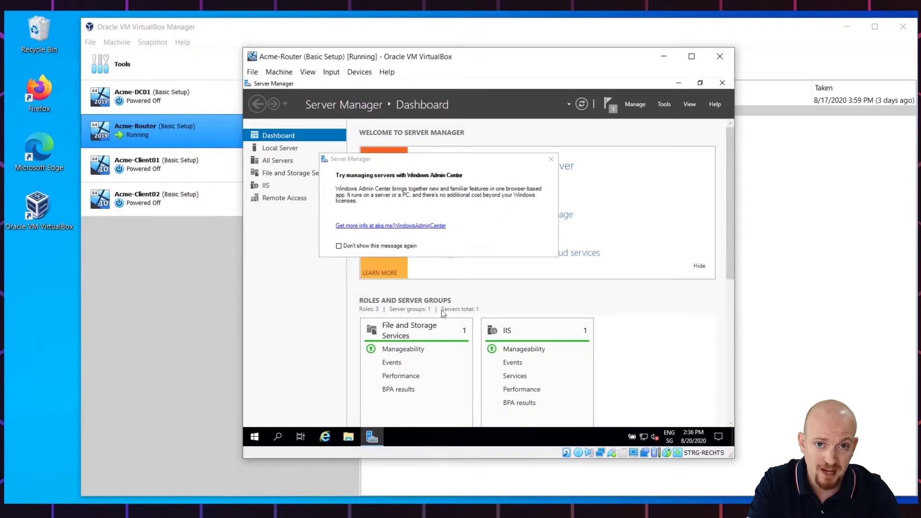
# Launch Routing and Remote Access from Windows Administrative Tools in the guest's Start menu.
pyautogui.click(262, 440)
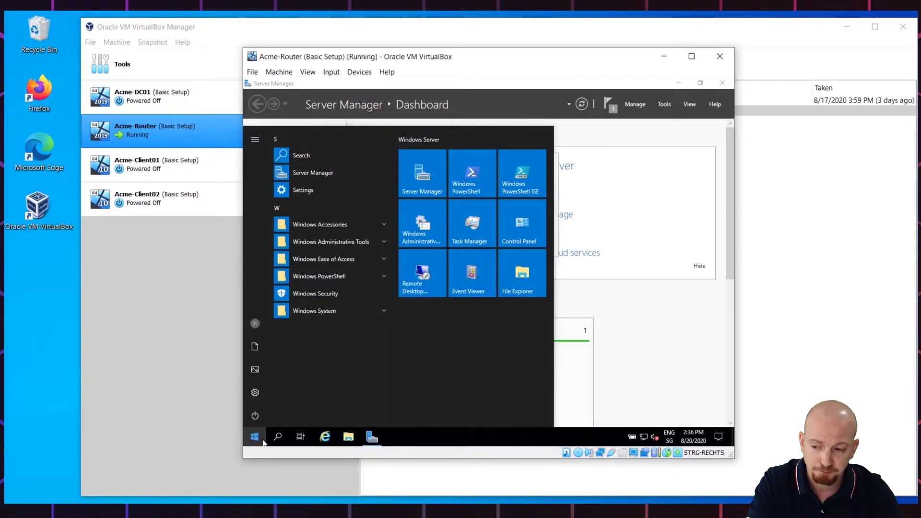
pyautogui.click(353, 243)
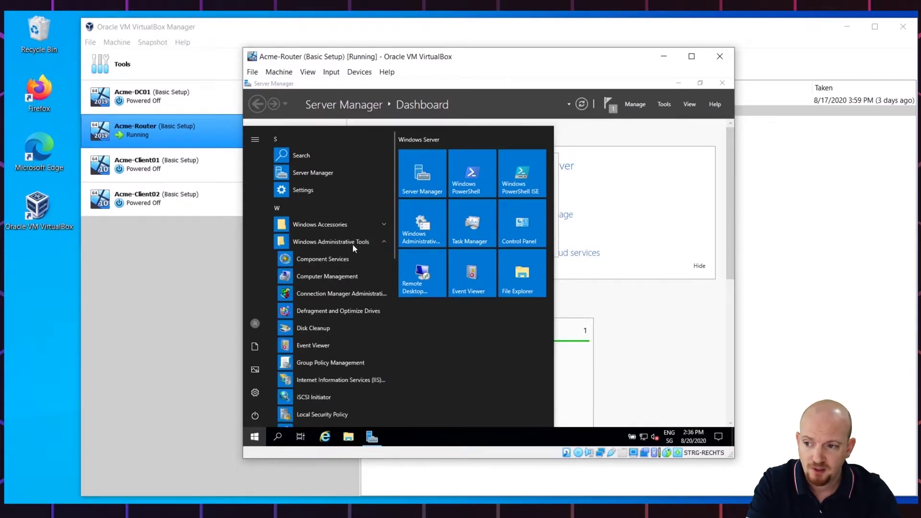
pyautogui.scroll(-5, 352, 244)
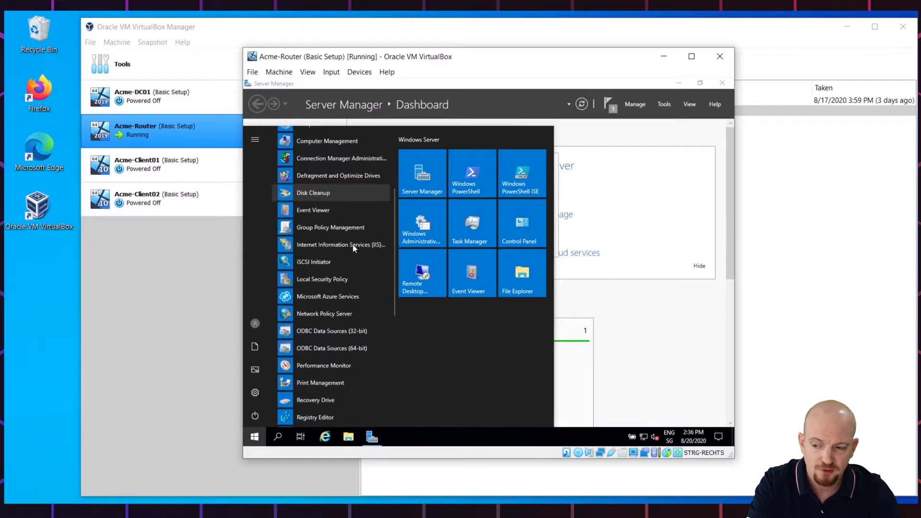
pyautogui.scroll(-5, 353, 245)
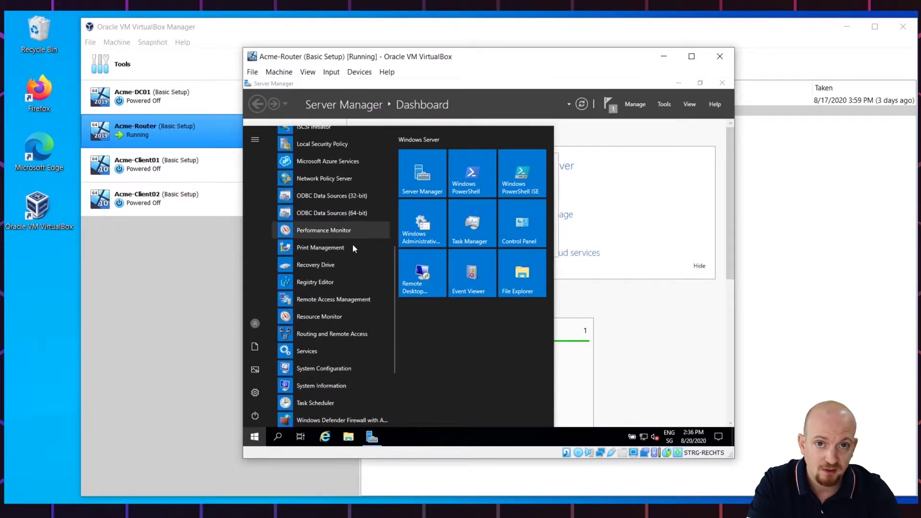
pyautogui.scroll(-2, 352, 243)
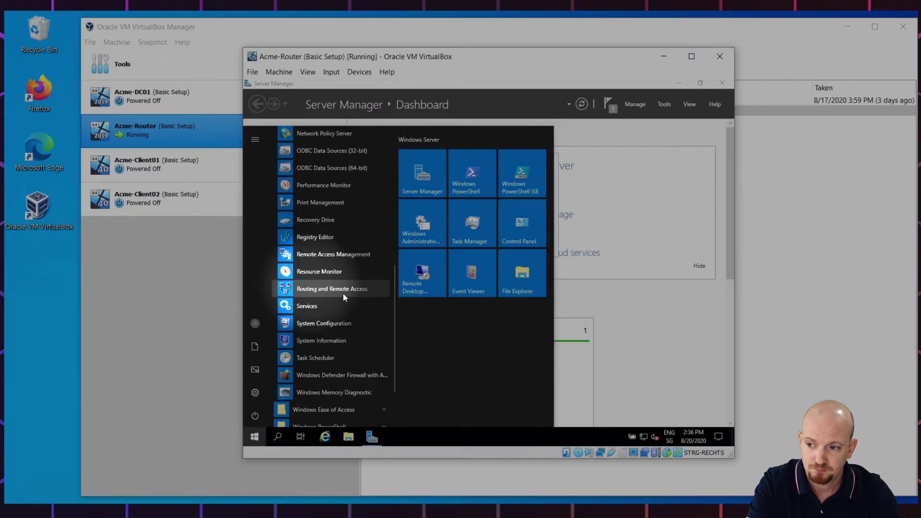
pyautogui.click(343, 289)
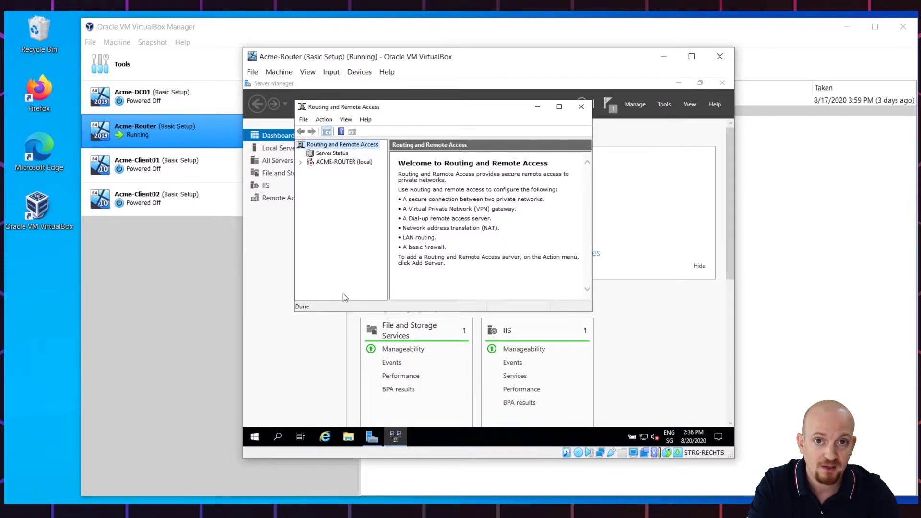
# Pin Routing and Remote Access to the guest taskbar and enlarge its window.
pyautogui.rightClick(402, 438)
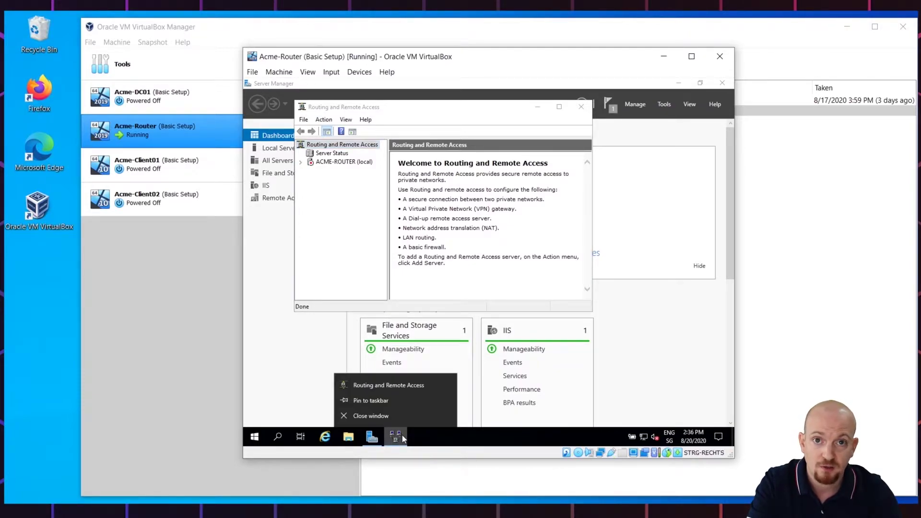
pyautogui.click(389, 403)
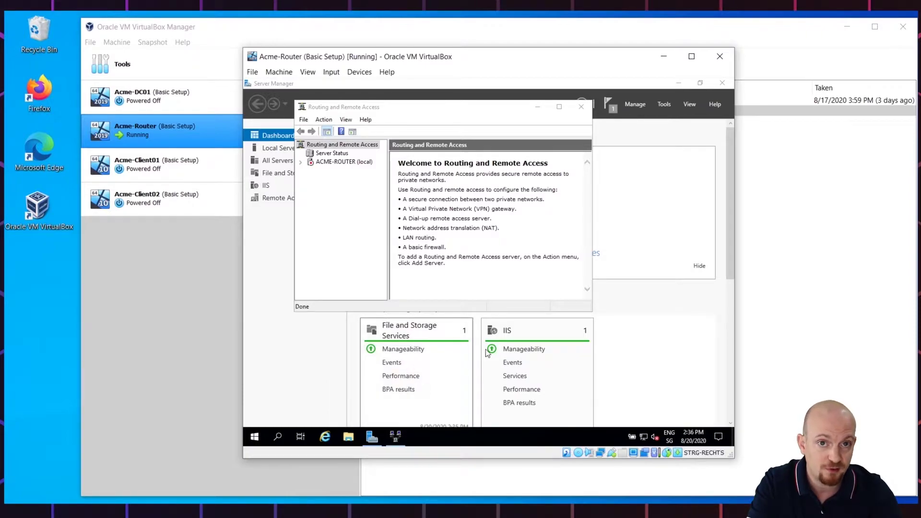
pyautogui.moveTo(592, 311); pyautogui.dragTo(678, 394)
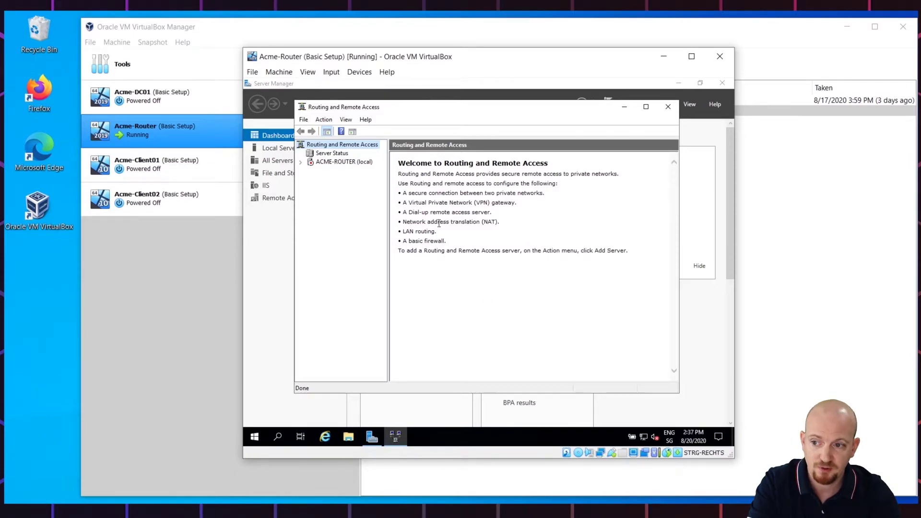
# Run Configure and Enable on ACME-ROUTER (local) with NAT, which stops because no network connections exist.
pyautogui.click(345, 163)
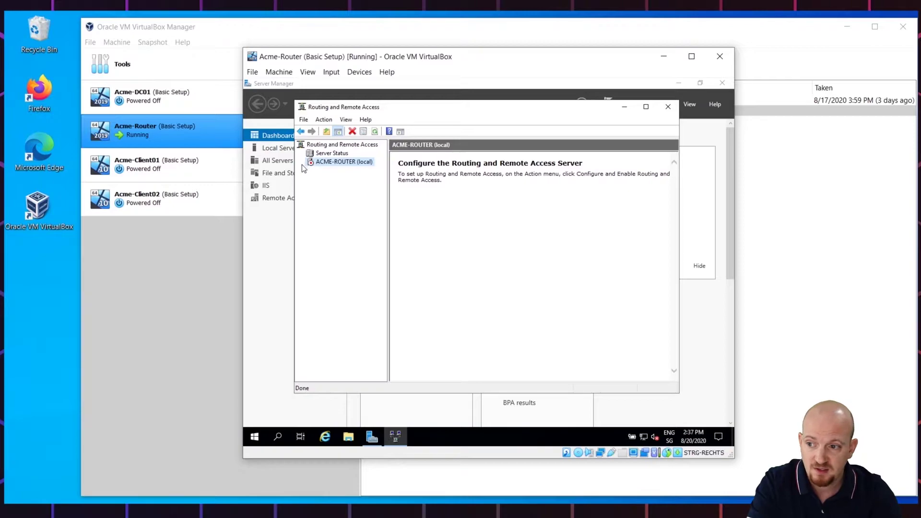
pyautogui.rightClick(338, 166)
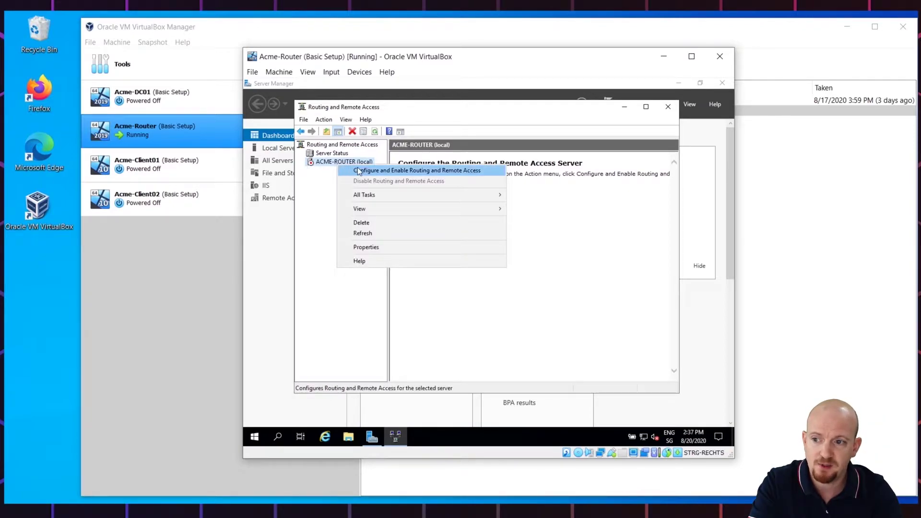
pyautogui.click(350, 172)
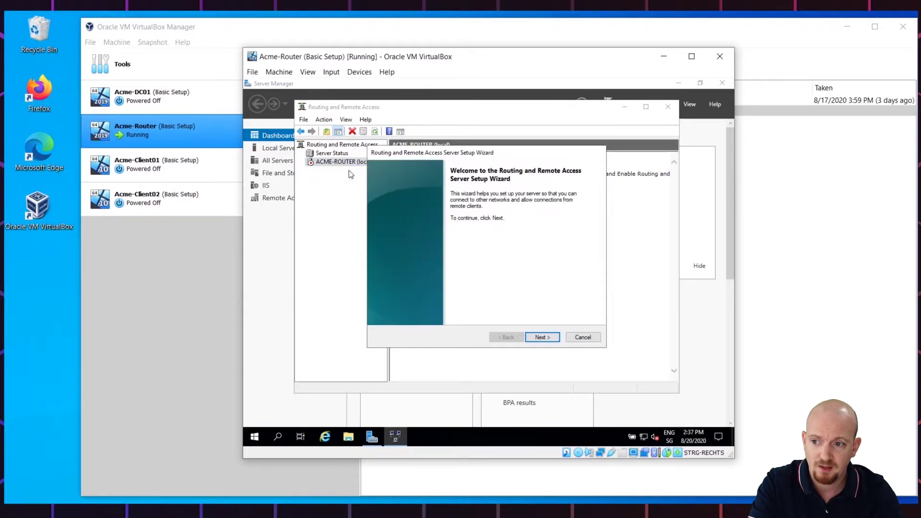
pyautogui.click(542, 340)
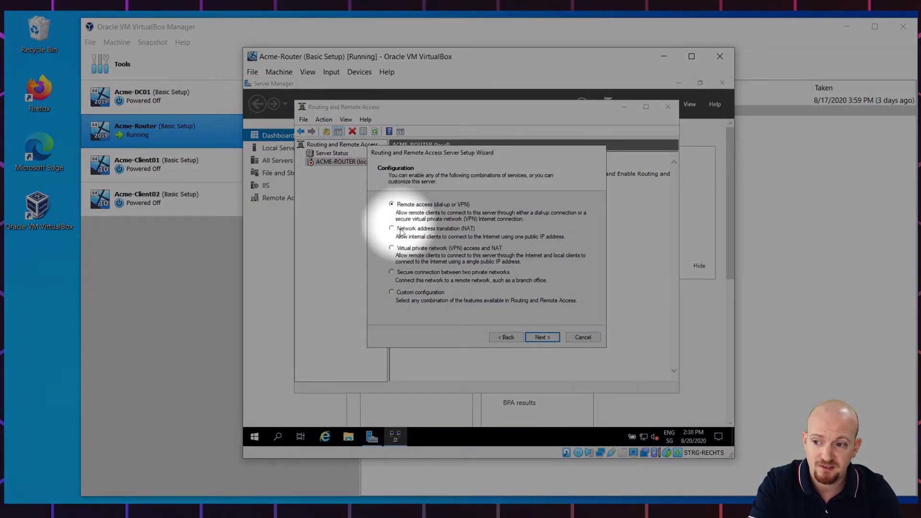
pyautogui.click(402, 230)
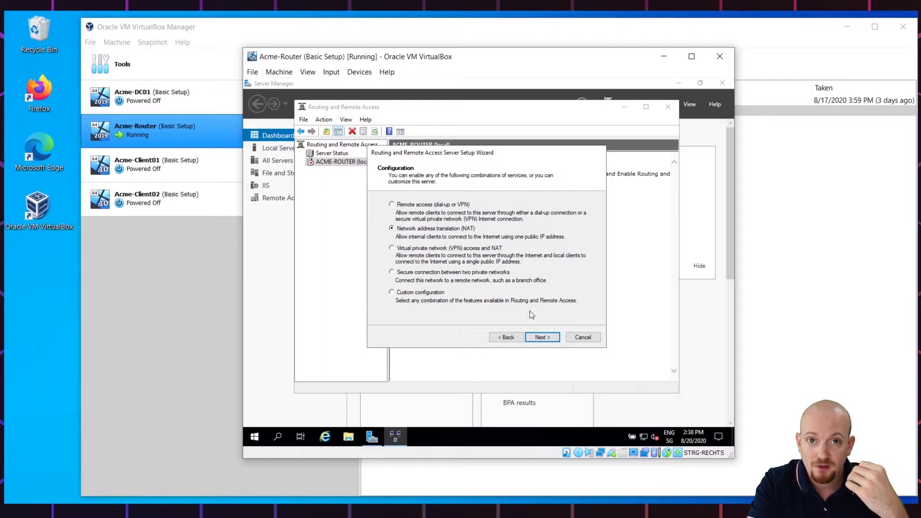
pyautogui.click(541, 337)
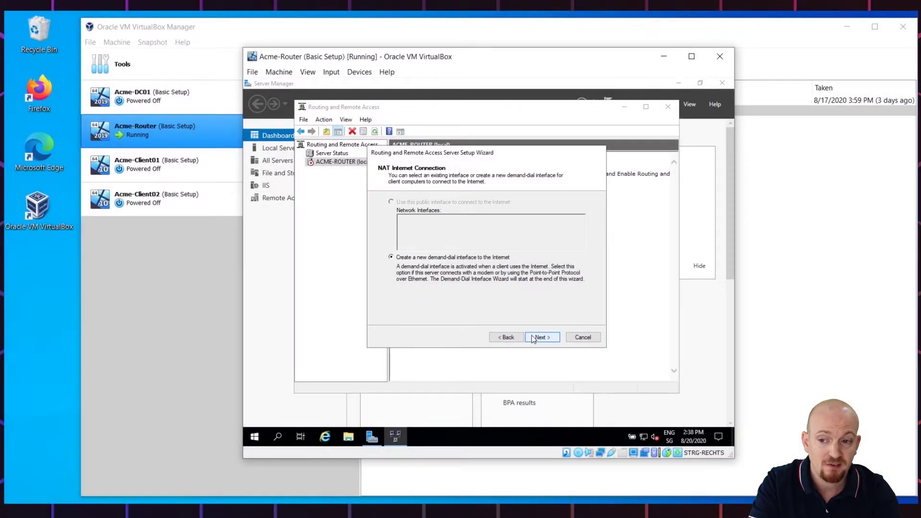
pyautogui.click(534, 339)
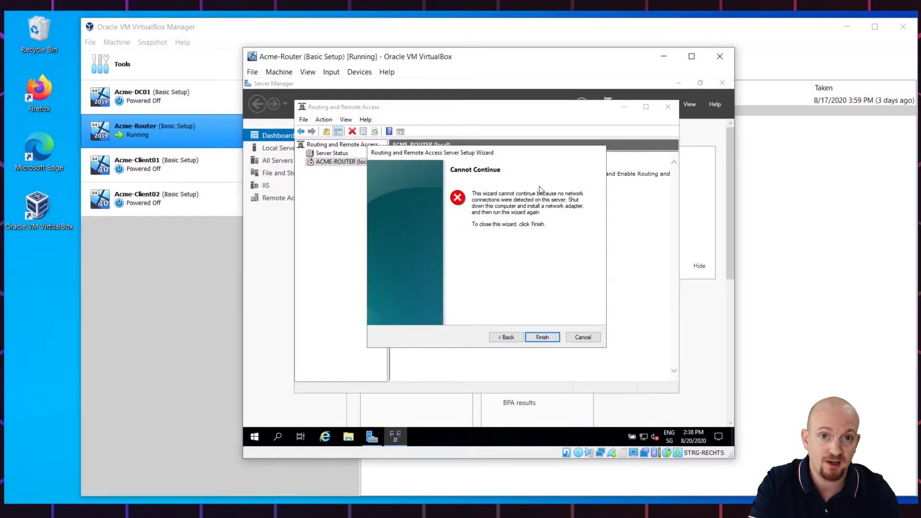
pyautogui.click(537, 339)
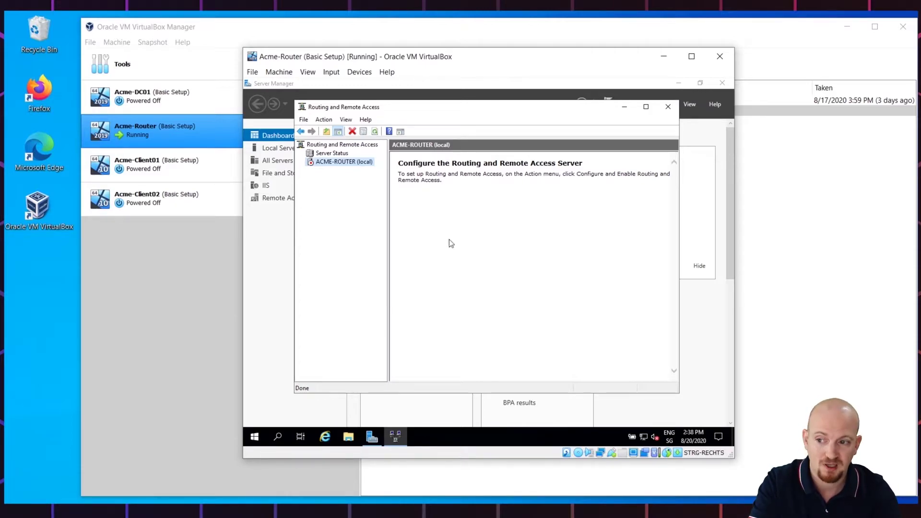
# Rerun the setup wizard on ACME-ROUTER as NAT, using the 10.0.2.15 Ethernet adapter as public interface.
pyautogui.rightClick(344, 165)
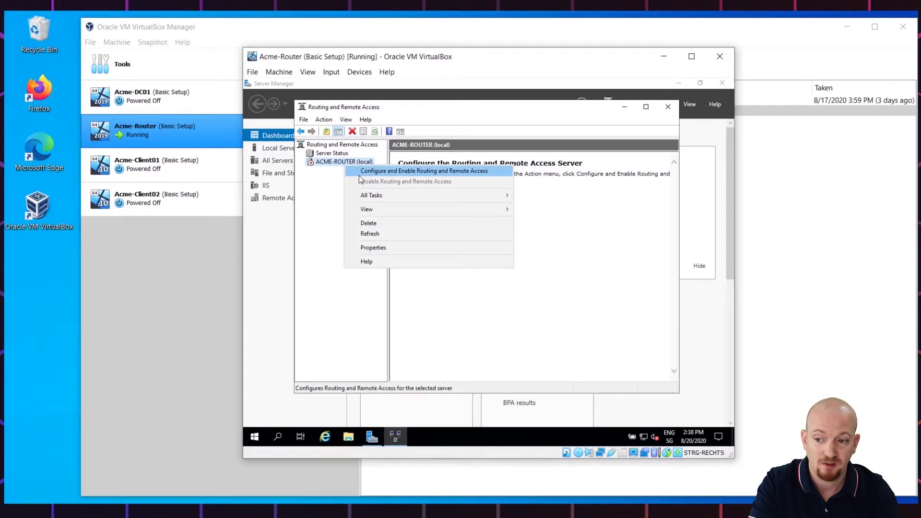
pyautogui.click(359, 175)
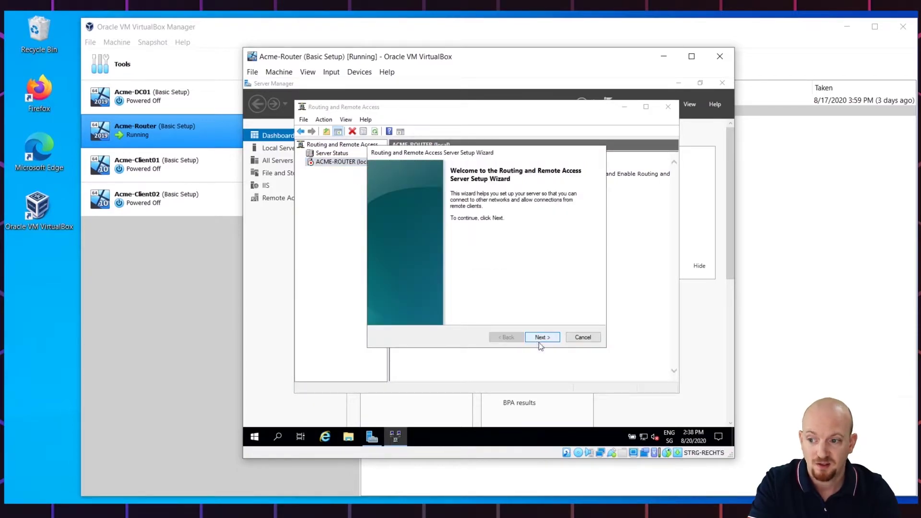
pyautogui.click(540, 339)
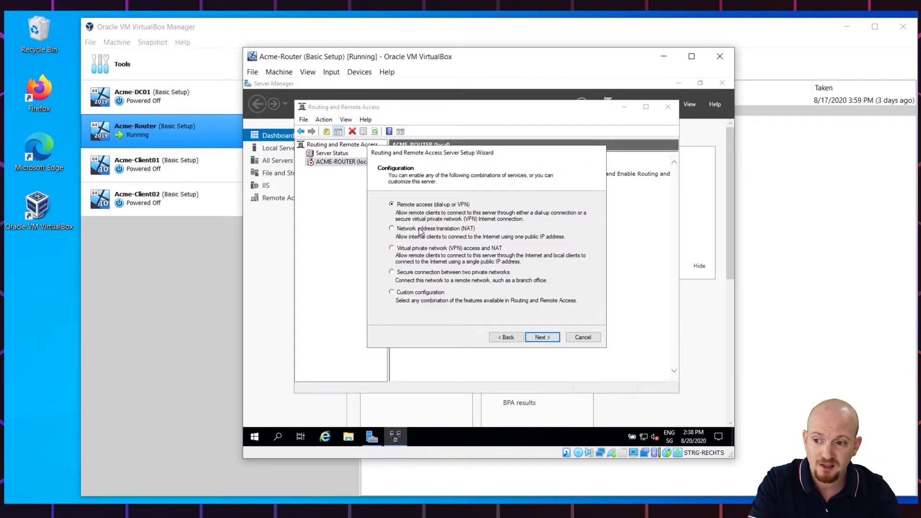
pyautogui.click(421, 229)
pyautogui.click(544, 338)
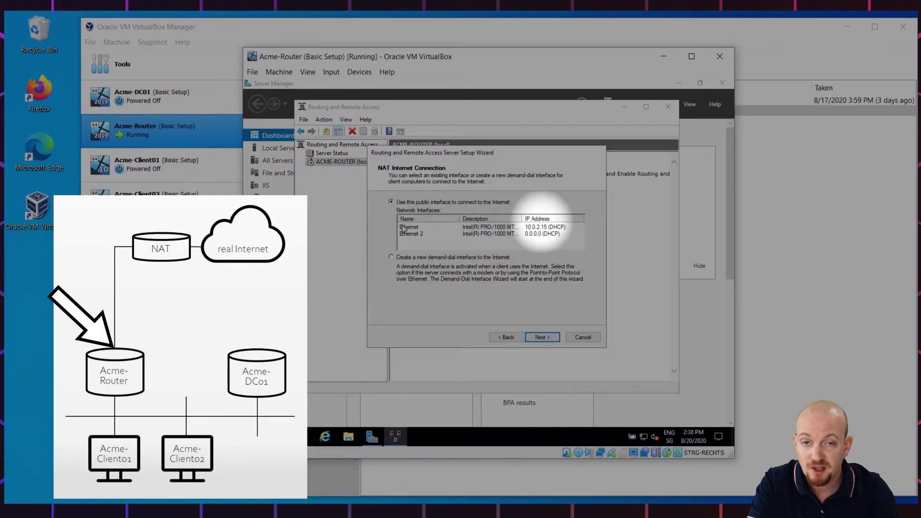
pyautogui.click(404, 228)
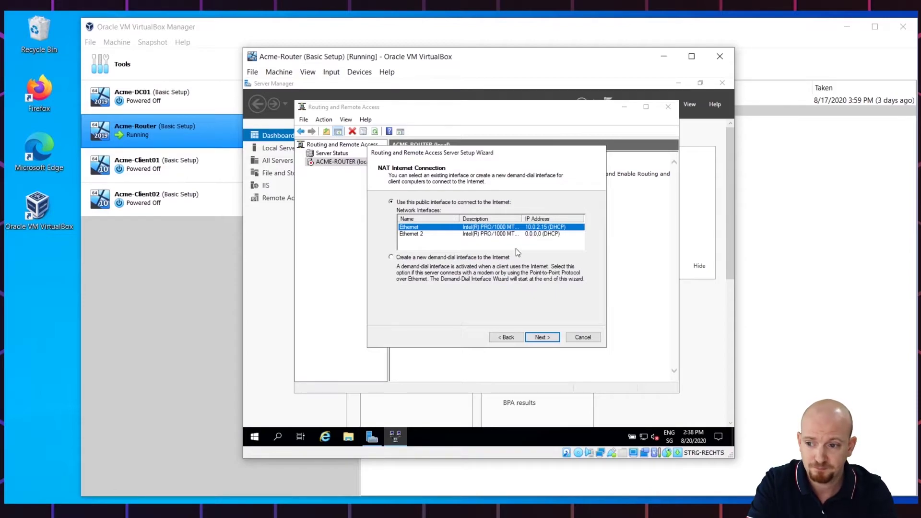
pyautogui.click(538, 338)
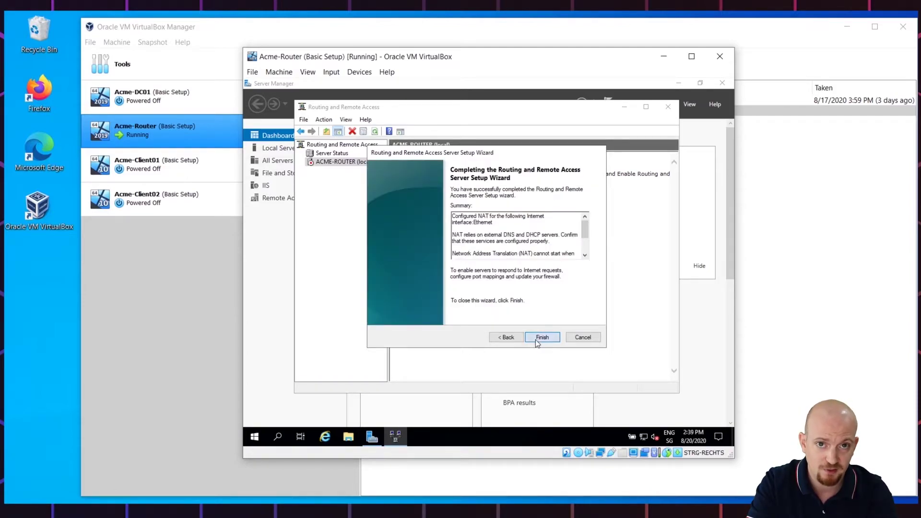
pyautogui.click(537, 338)
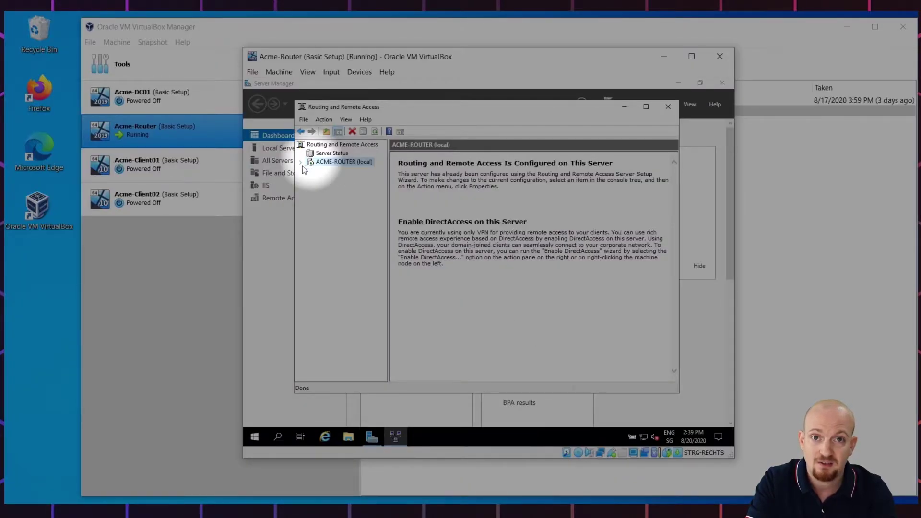
# Expand the ACME-ROUTER tree and launch Command Prompt from the guest search.
pyautogui.click(301, 164)
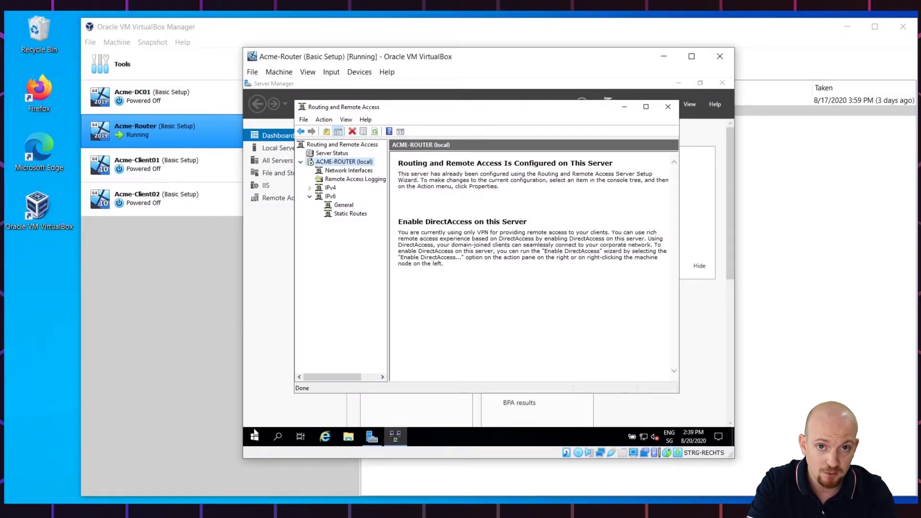
pyautogui.click(254, 435)
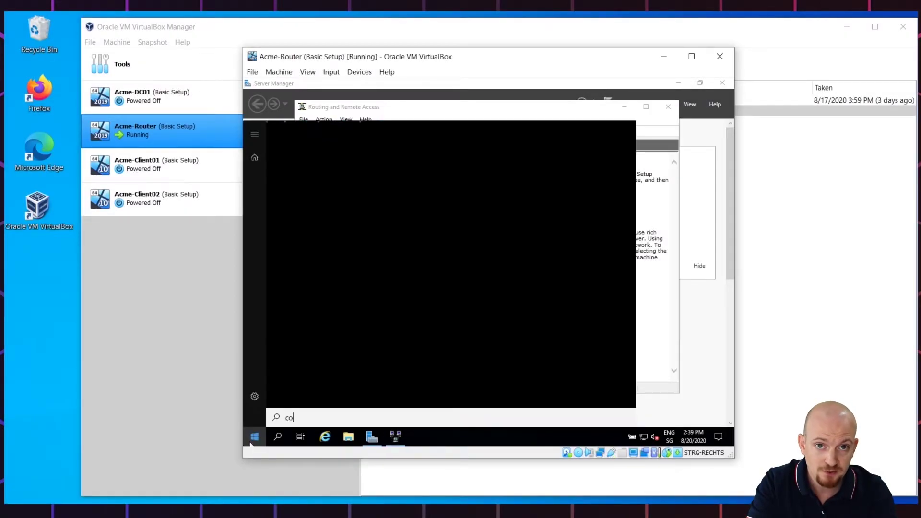
pyautogui.write('com')
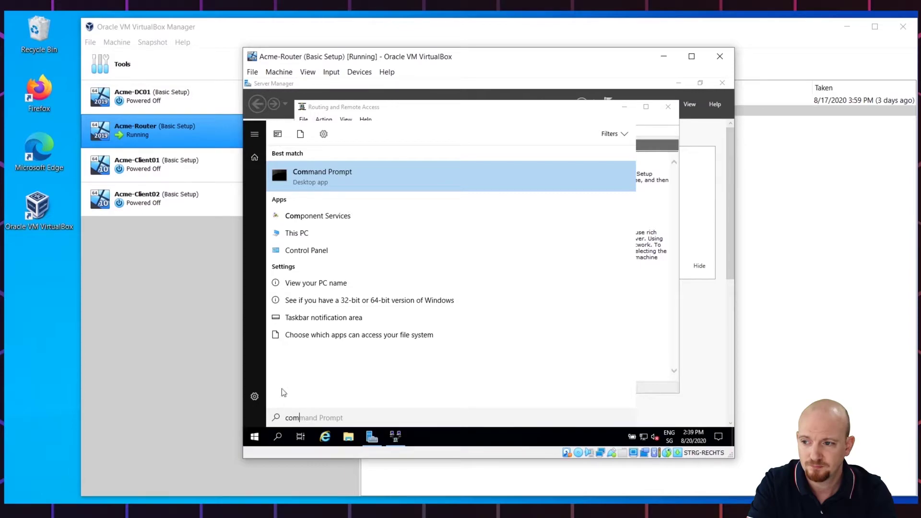
pyautogui.click(321, 176)
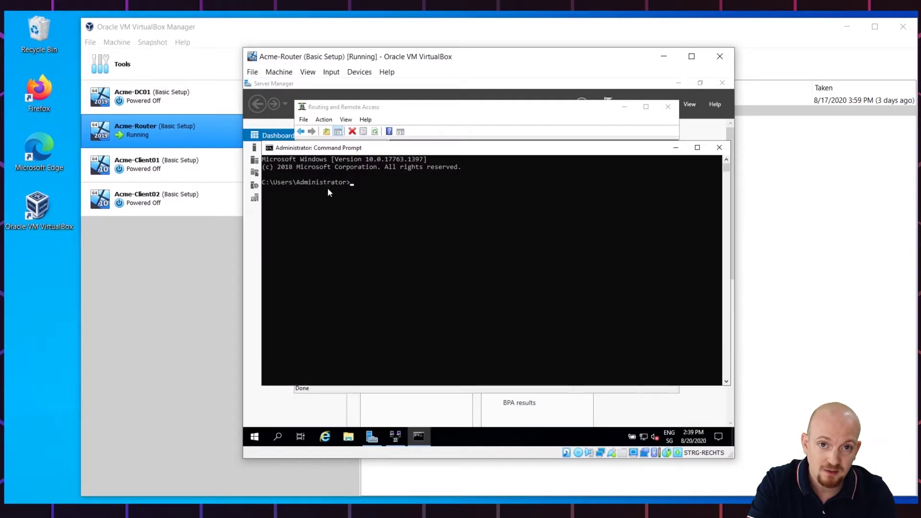
# Ping 8.8.8.8, check the four replies, and close the Command Prompt.
pyautogui.click(341, 205)
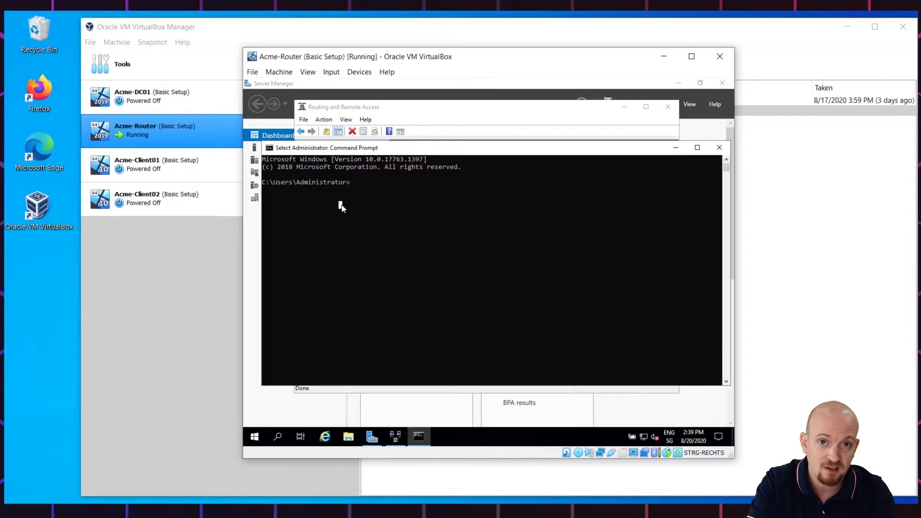
pyautogui.write('ping 8')
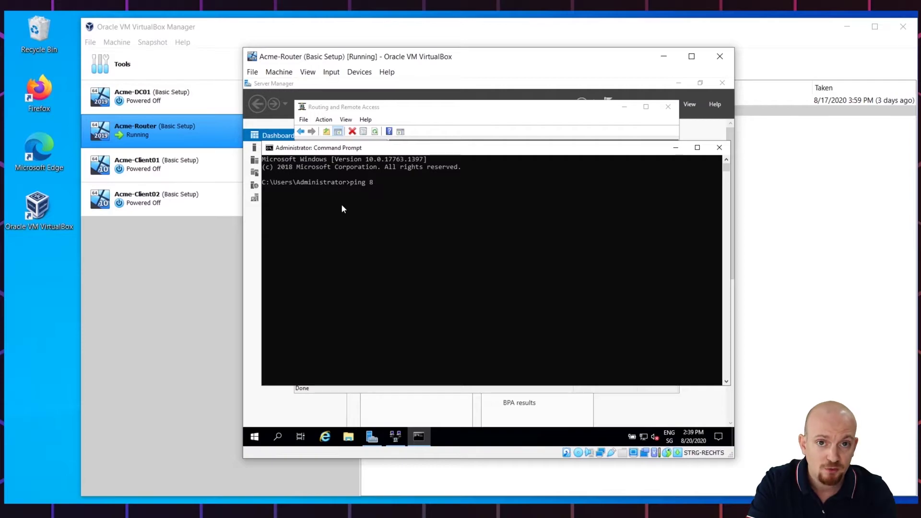
pyautogui.write('.8.8.8')
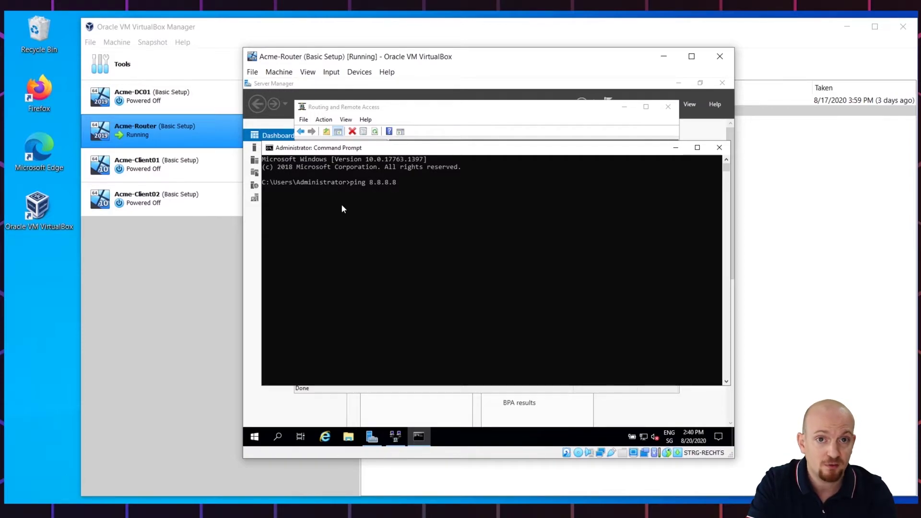
pyautogui.press('Return')
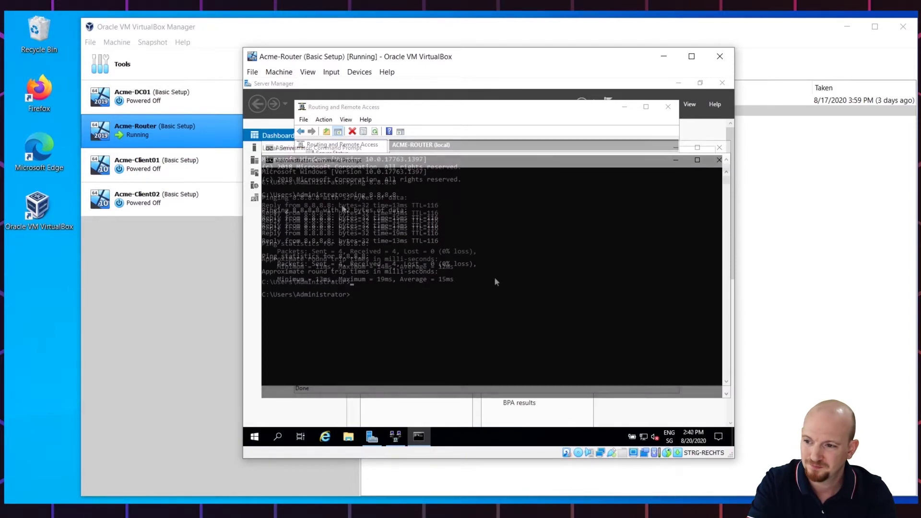
pyautogui.click(719, 160)
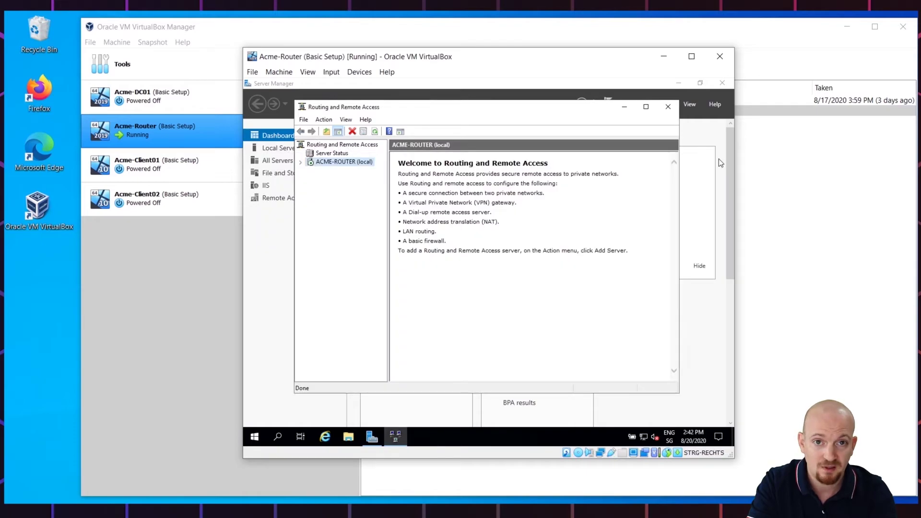
# Close the routing console and run ipconfig in a new Command Prompt.
pyautogui.click(670, 107)
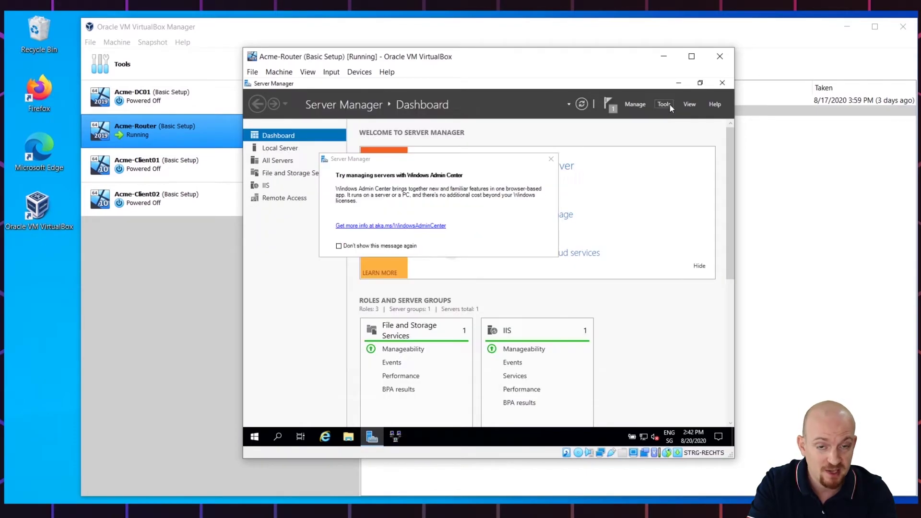
pyautogui.click(255, 437)
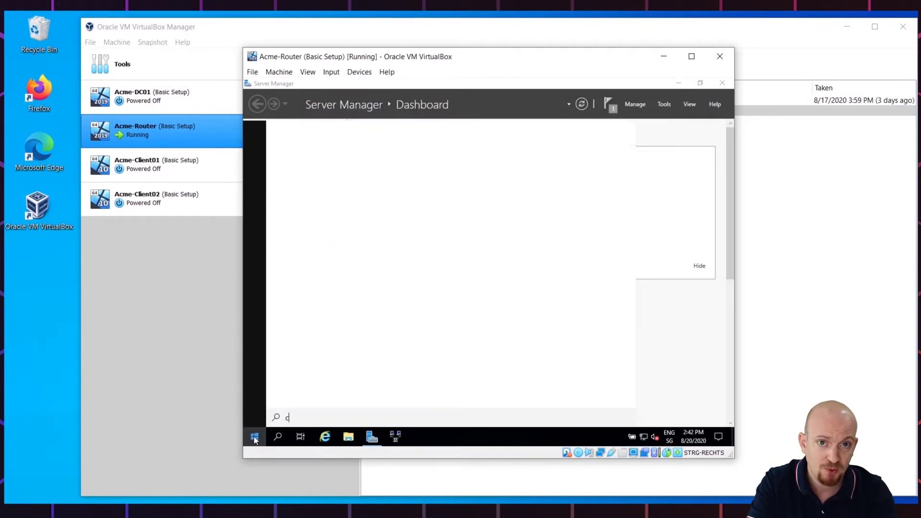
pyautogui.write('comm')
pyautogui.click(303, 180)
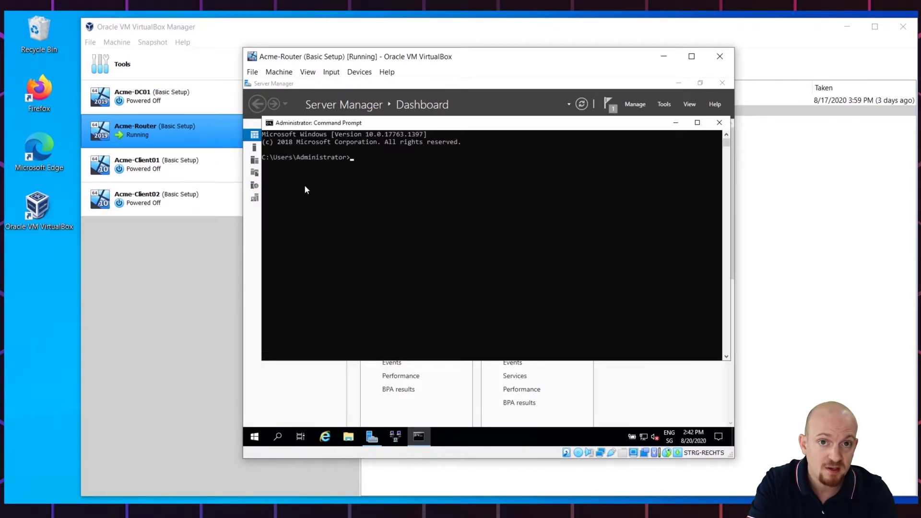
pyautogui.write('ipconfig')
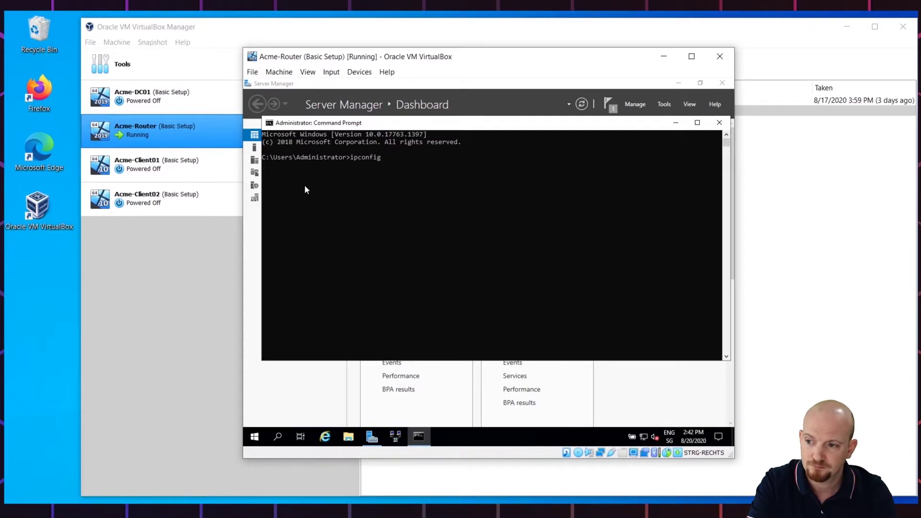
pyautogui.press('Return')
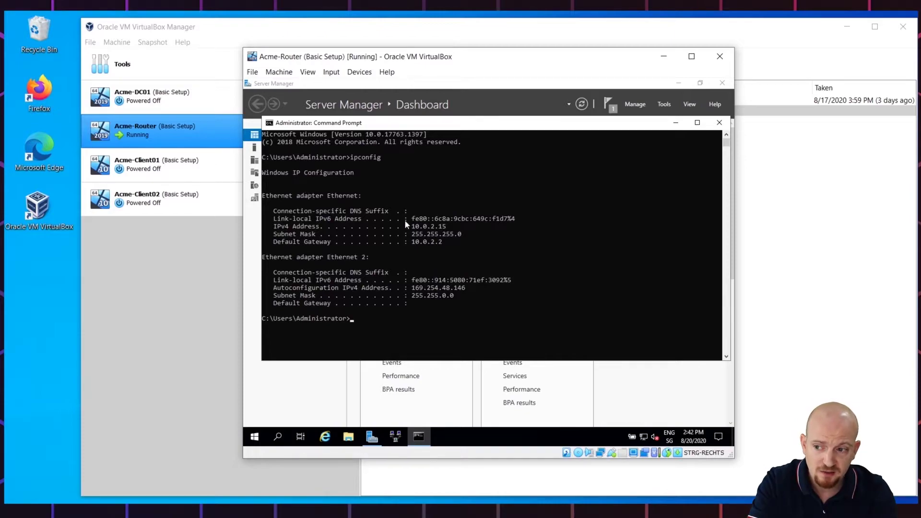
# Highlight Ethernet at 10.0.2.15 and Ethernet 2 at 169.254.48.146 in the output.
pyautogui.moveTo(409, 227); pyautogui.dragTo(459, 229)
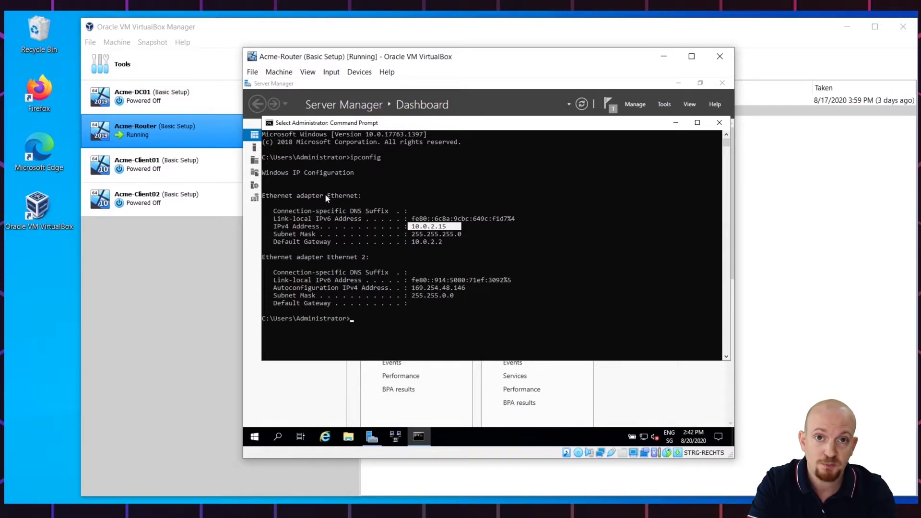
pyautogui.moveTo(328, 195); pyautogui.dragTo(358, 197)
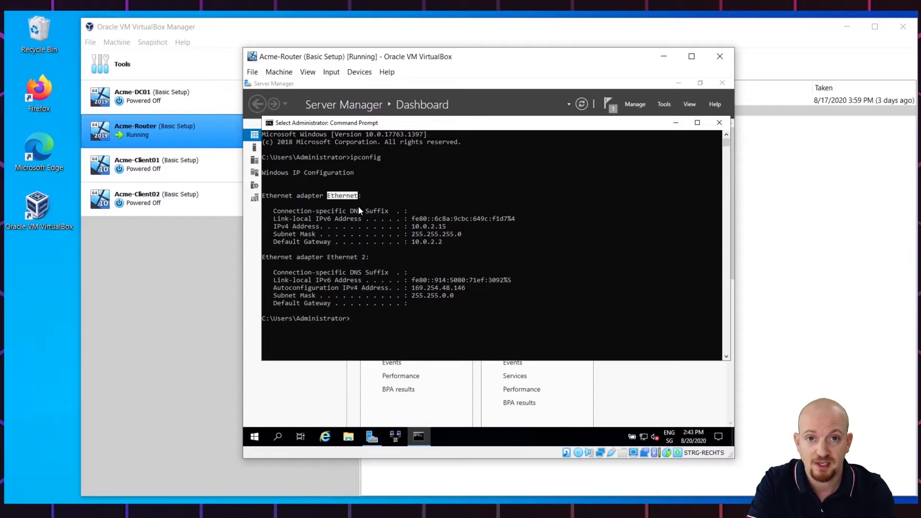
pyautogui.moveTo(412, 288); pyautogui.dragTo(468, 292)
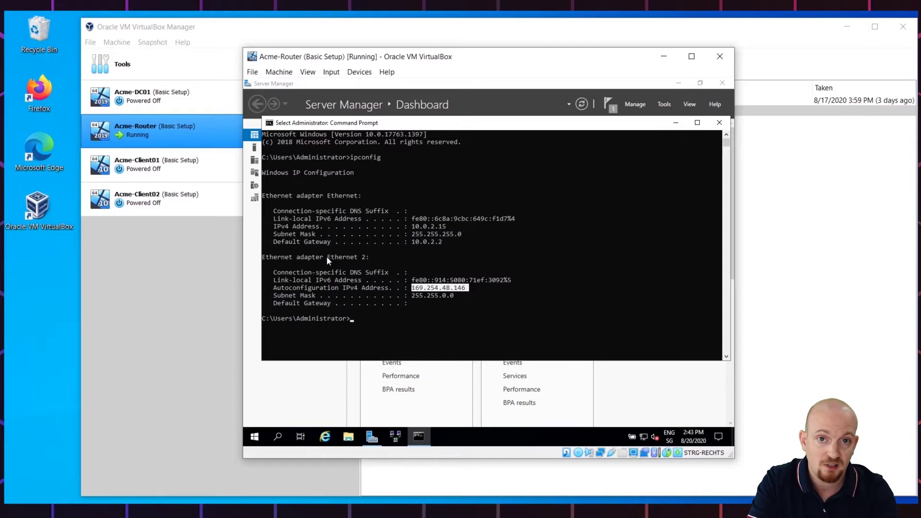
pyautogui.moveTo(326, 258); pyautogui.dragTo(365, 260)
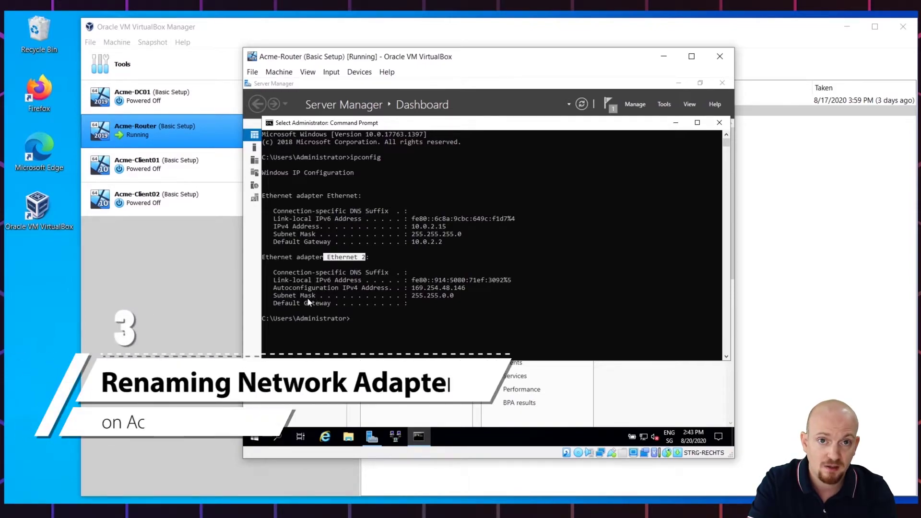
# Open the Network Connections window via the guest's network settings search.
pyautogui.click(254, 440)
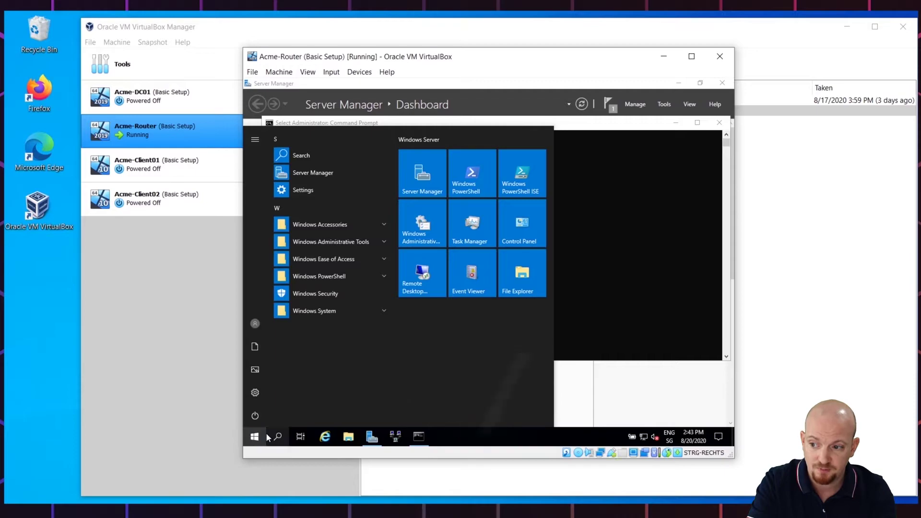
pyautogui.write('networ')
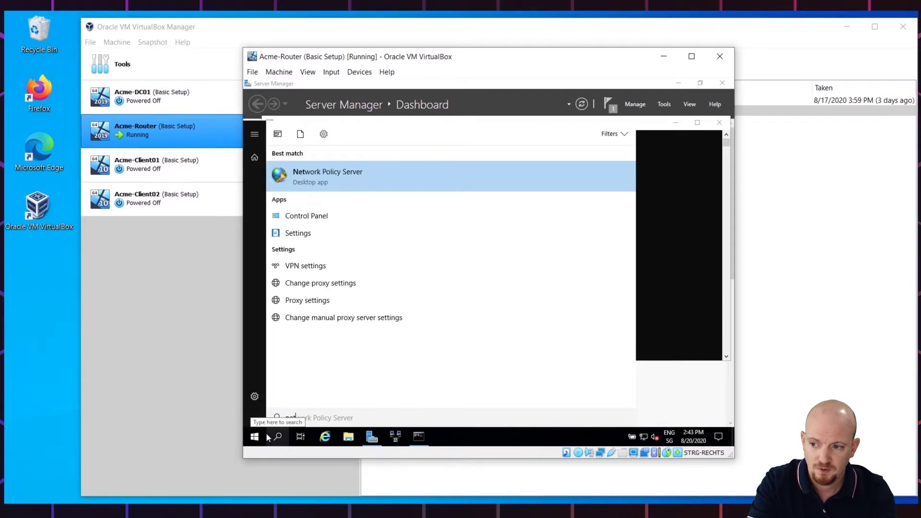
pyautogui.write('k')
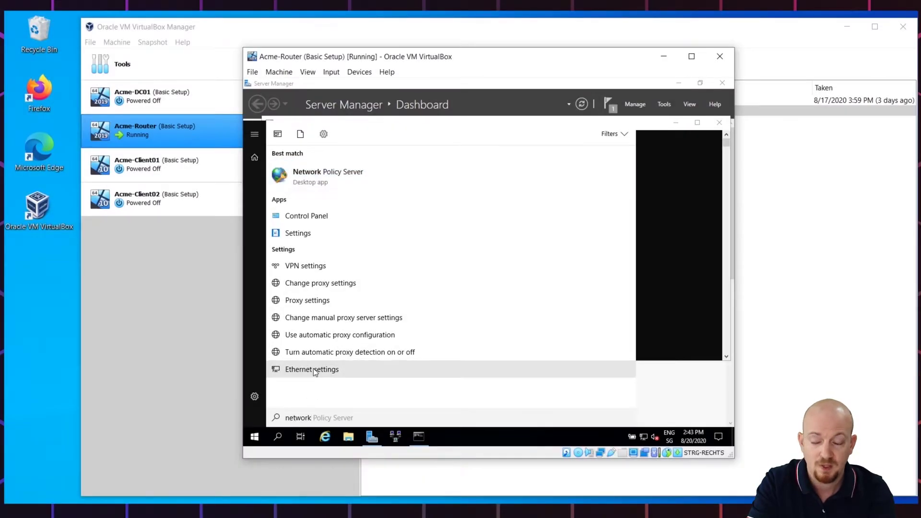
pyautogui.click(315, 372)
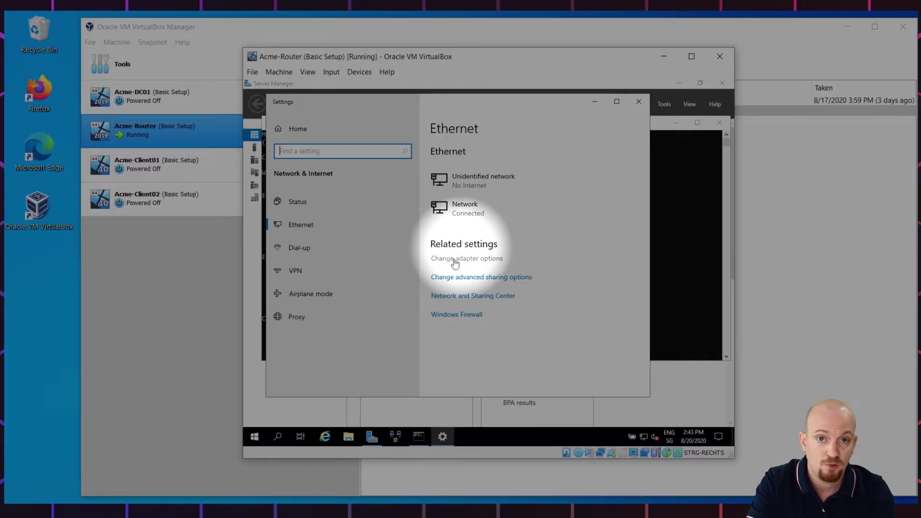
pyautogui.click(454, 259)
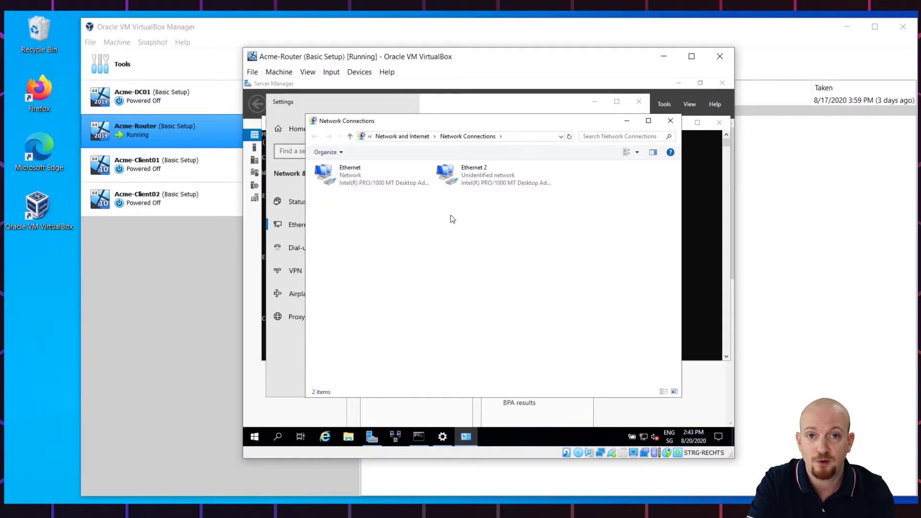
# Arrange Network Connections and the ipconfig Command Prompt so both are visible together.
pyautogui.moveTo(387, 120); pyautogui.dragTo(425, 335)
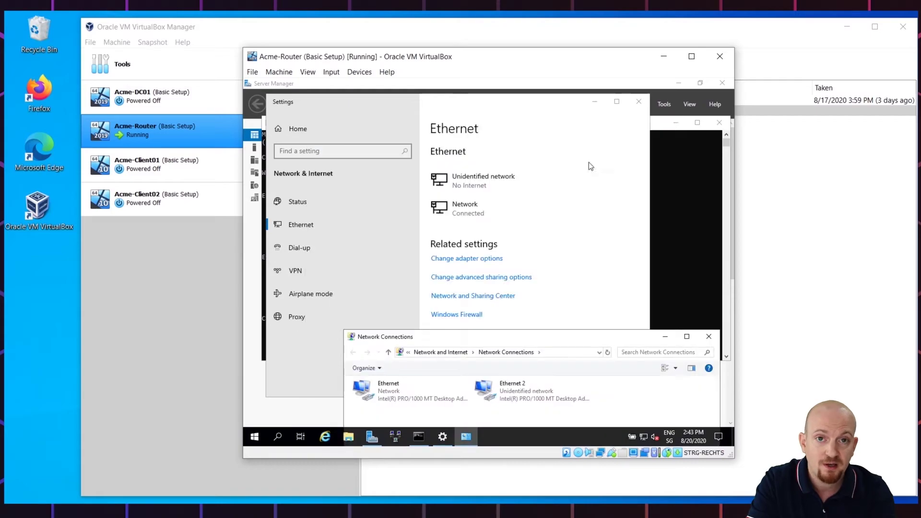
pyautogui.click(649, 128)
pyautogui.click(656, 130)
pyautogui.click(672, 412)
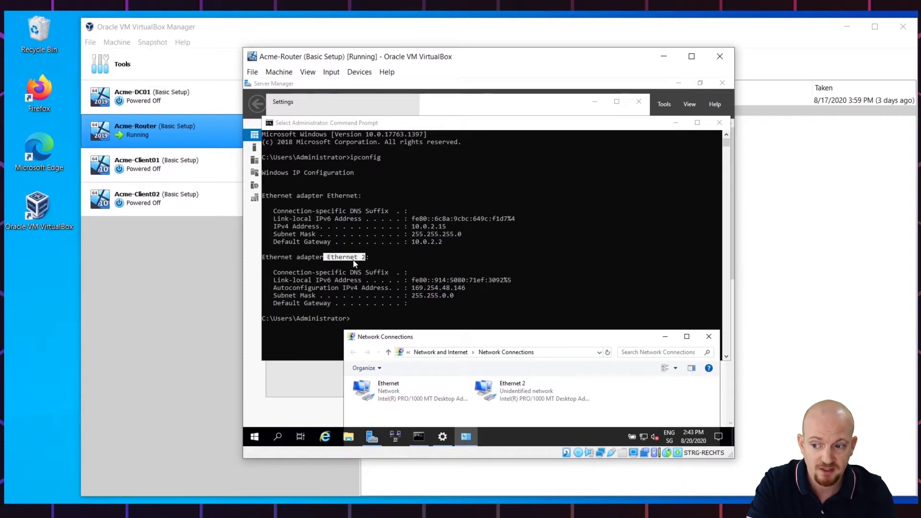
# Rename the Ethernet adapter to VirtualBox NAT and Ethernet 2 to Acmenet.
pyautogui.rightClick(392, 389)
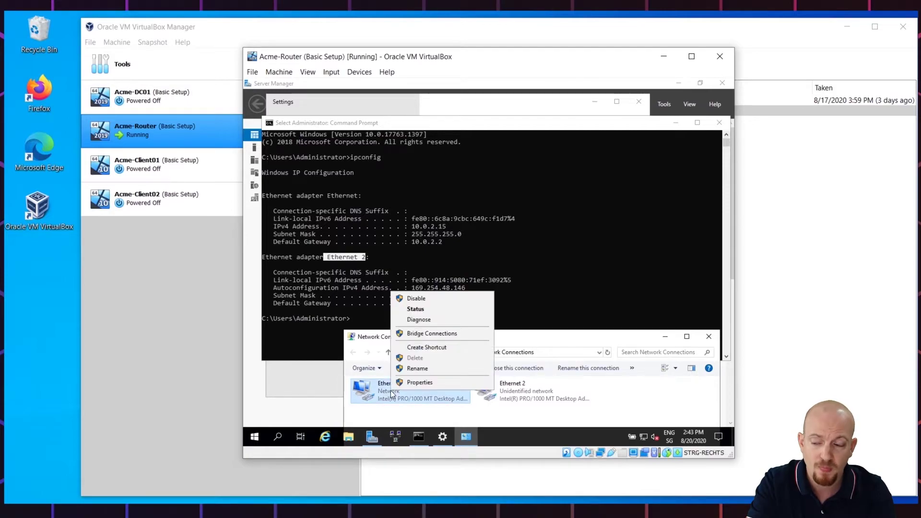
pyautogui.click(417, 369)
pyautogui.write('V')
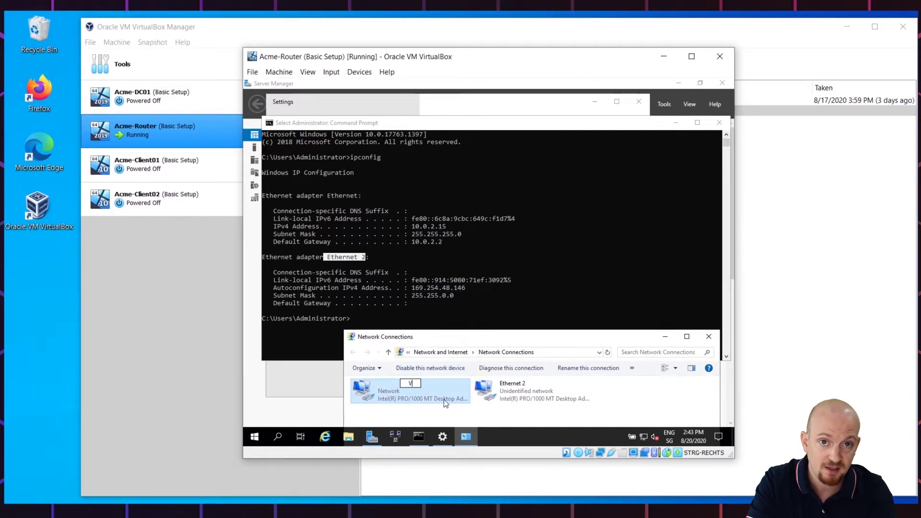
pyautogui.write('irtualBox')
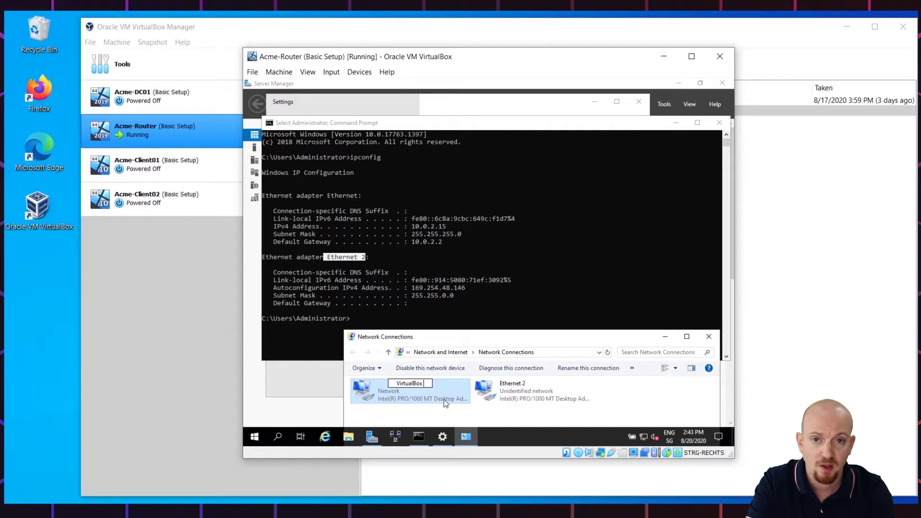
pyautogui.write(' NAT')
pyautogui.press('Return')
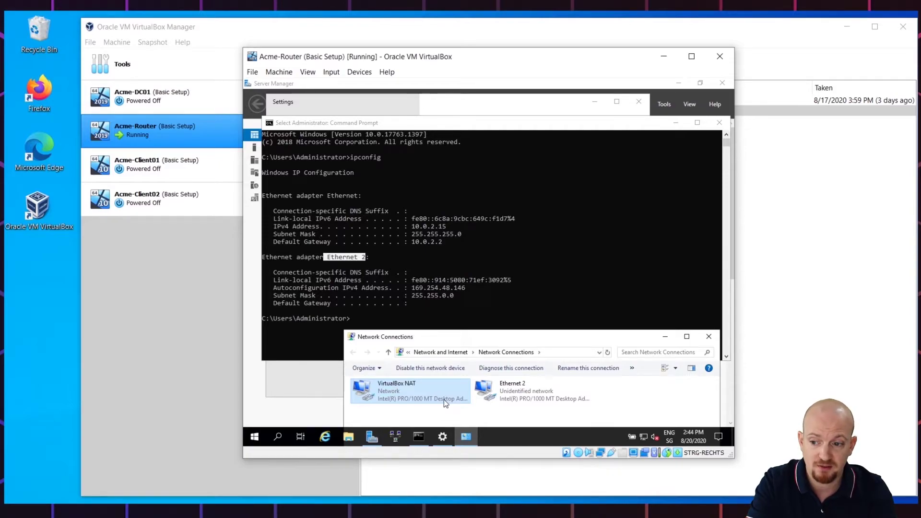
pyautogui.rightClick(500, 396)
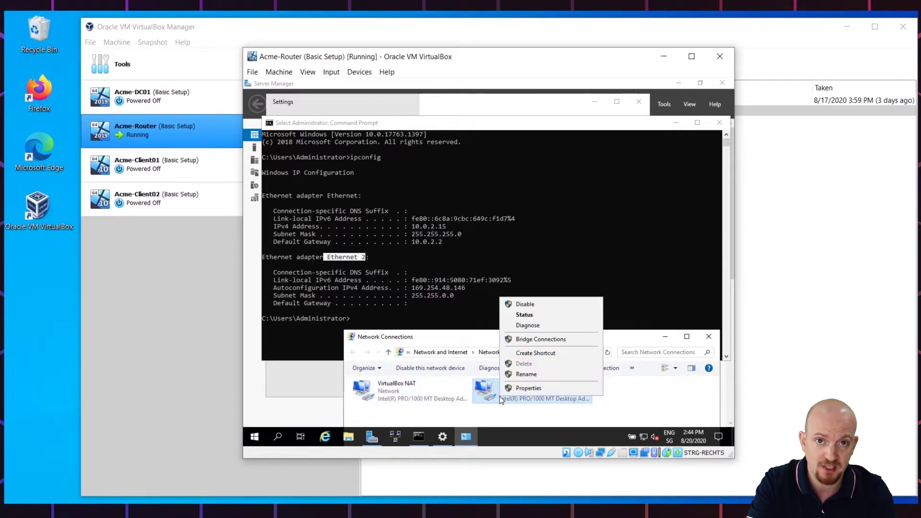
pyautogui.click(518, 377)
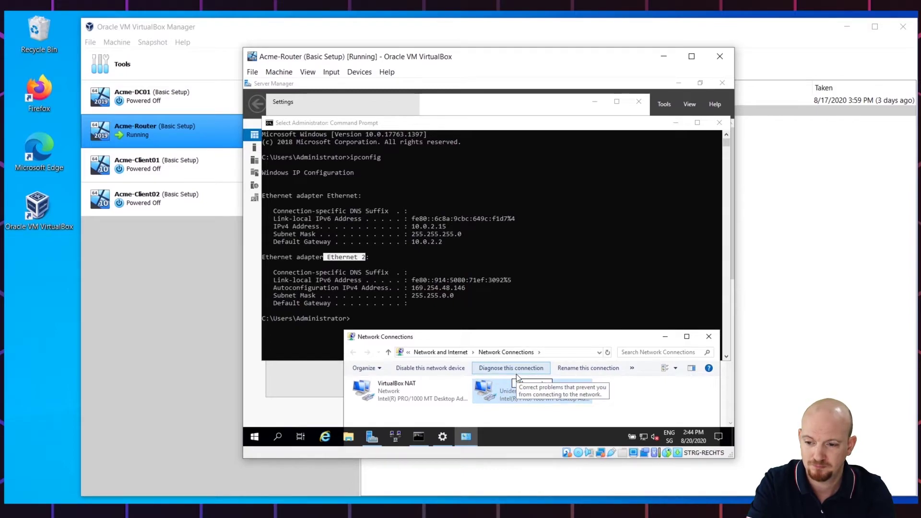
pyautogui.write('Acmenet')
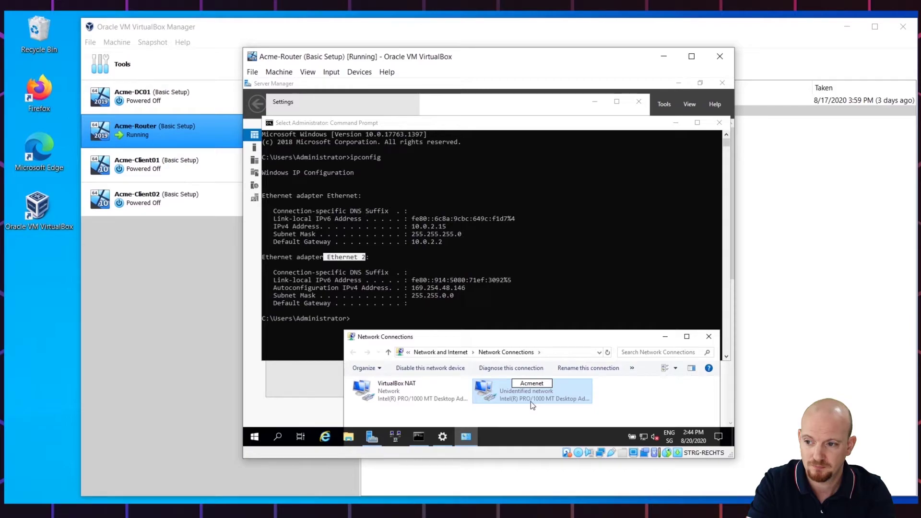
pyautogui.click(471, 140)
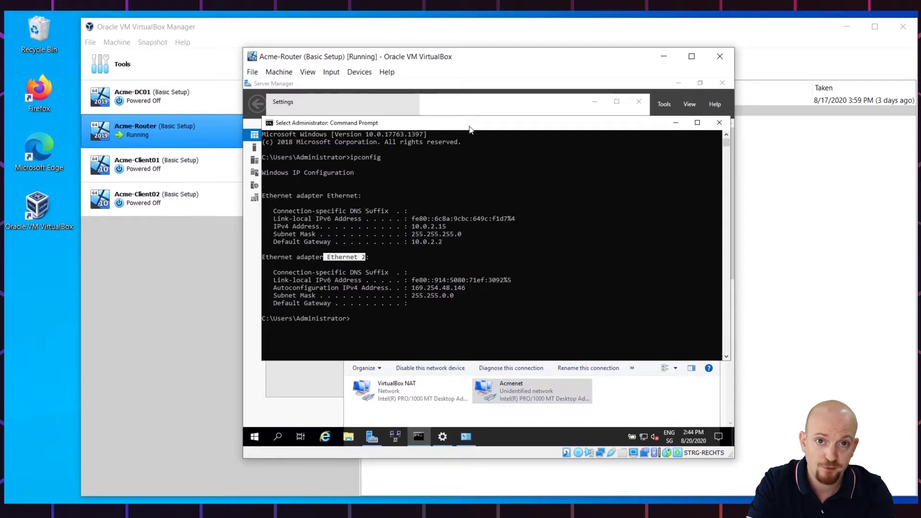
# Rerun ipconfig and highlight the VirtualBox NAT and Acmenet adapter names.
pyautogui.press('Escape')
pyautogui.write('ipconfig')
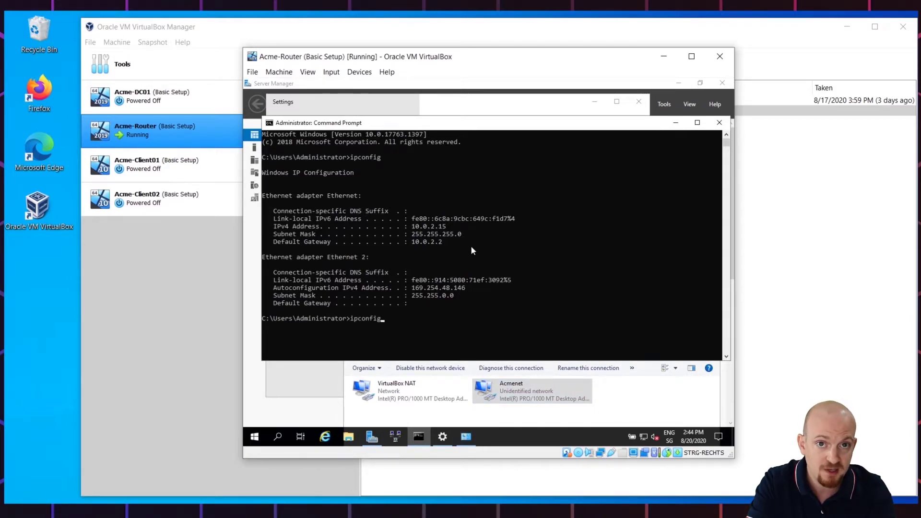
pyautogui.press('Return')
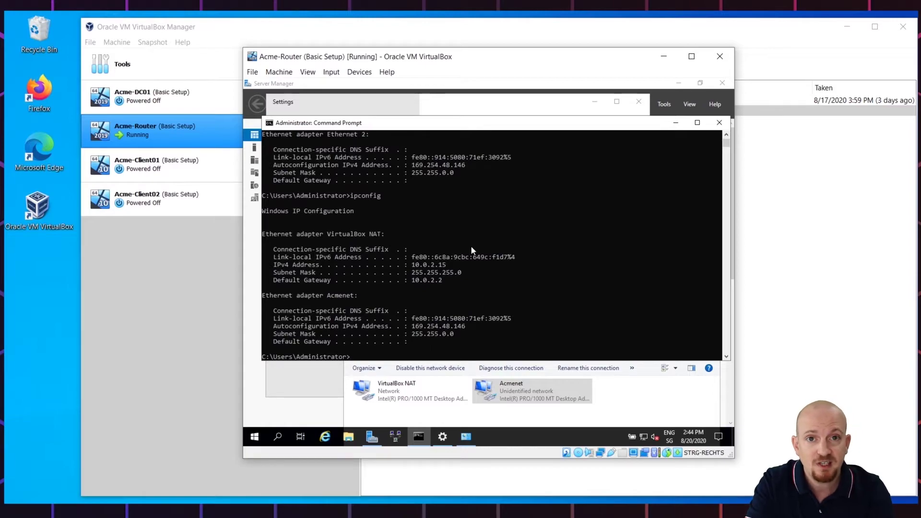
pyautogui.moveTo(327, 235); pyautogui.dragTo(385, 238)
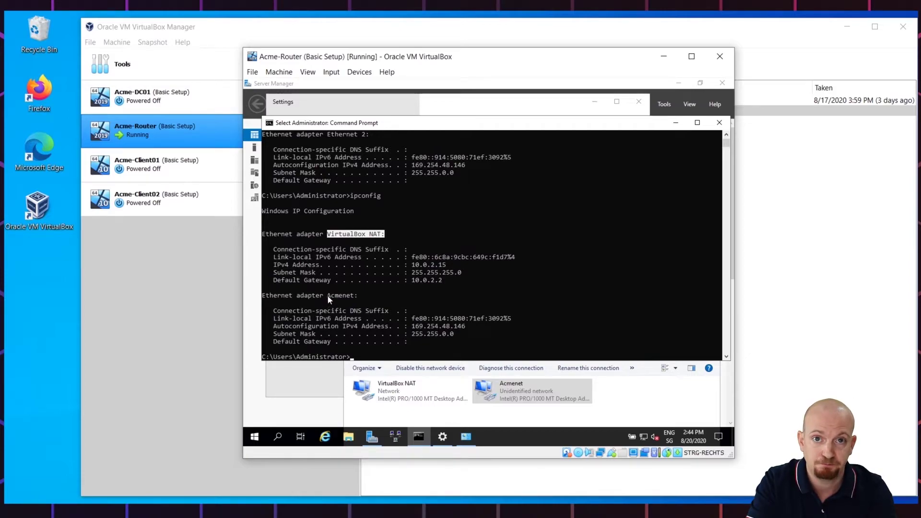
pyautogui.moveTo(327, 296); pyautogui.dragTo(357, 295)
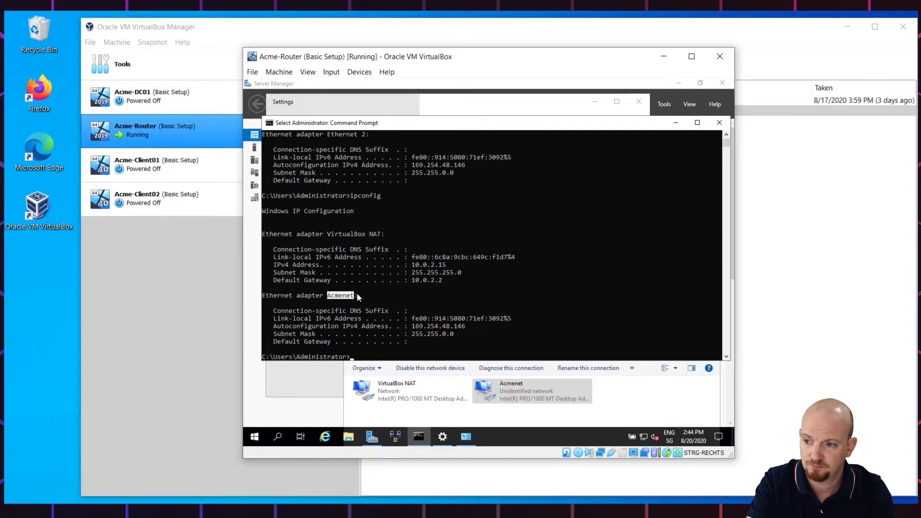
pyautogui.click(365, 289)
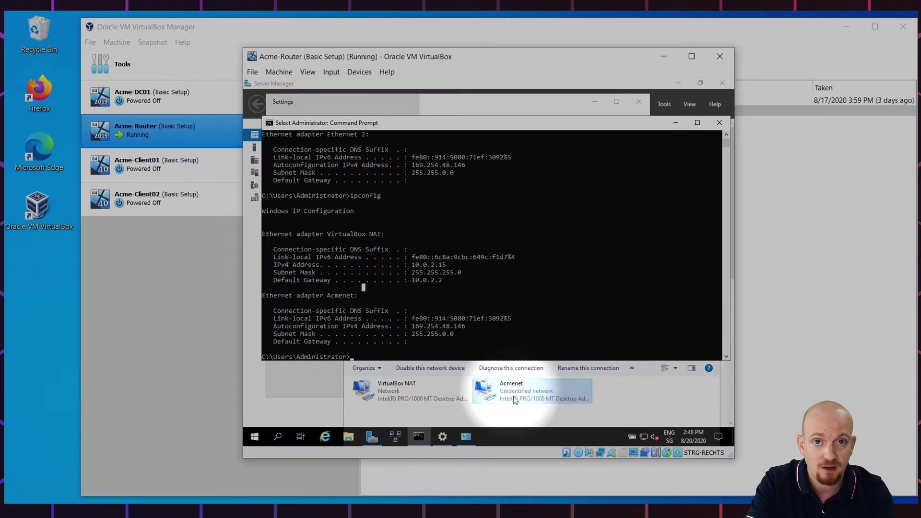
# Open Acmenet's adapter properties, then its Internet Protocol Version 4 (TCP/IPv4) properties.
pyautogui.rightClick(516, 401)
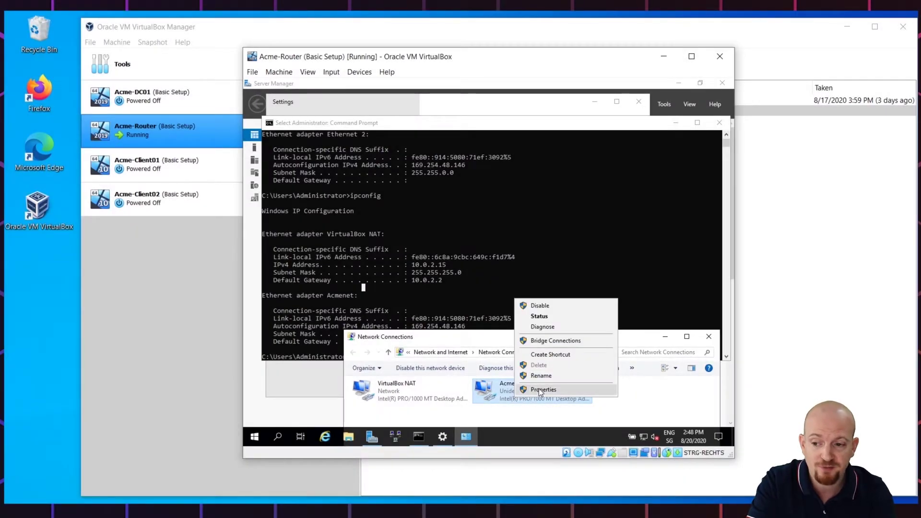
pyautogui.click(541, 390)
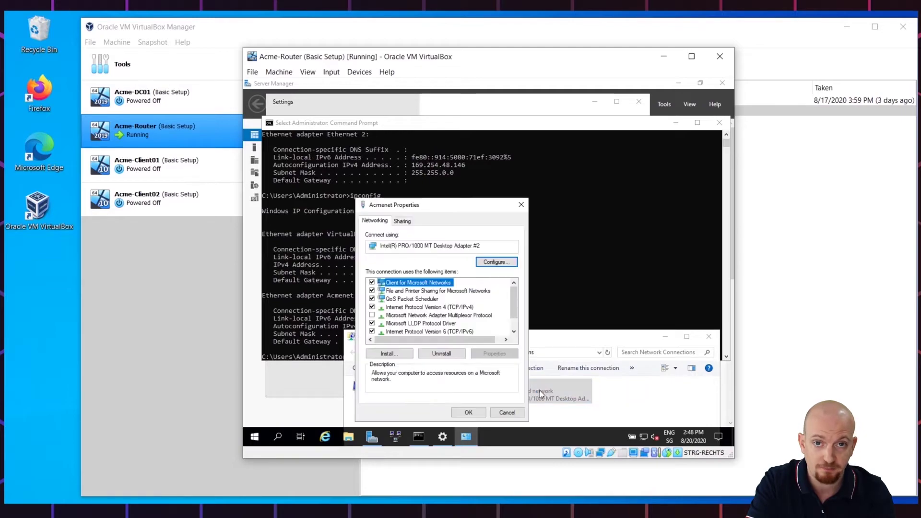
pyautogui.click(443, 308)
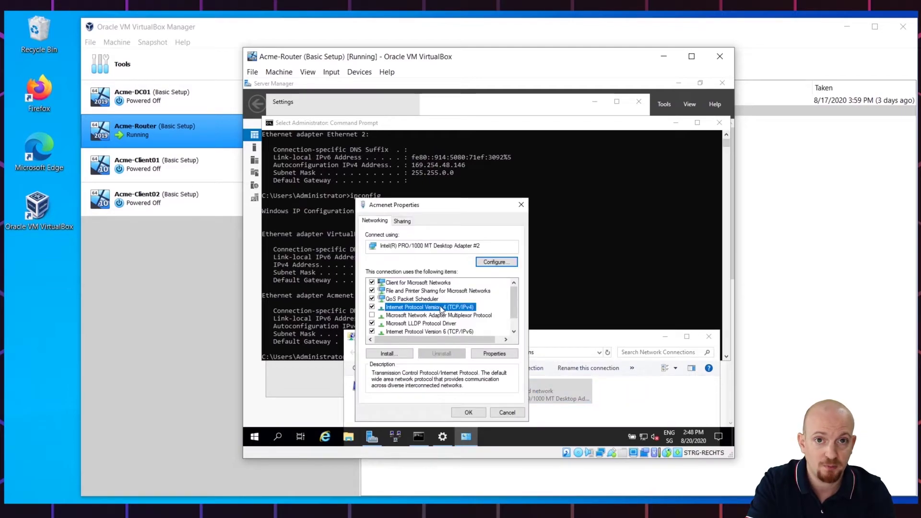
pyautogui.click(493, 354)
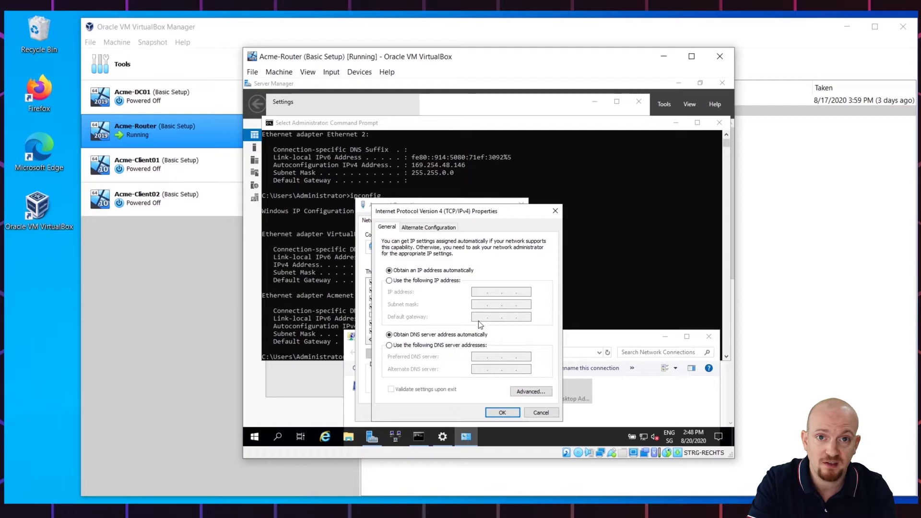
# Assign Acmenet static IP 192.168.77.1 with subnet mask 255.255.255.0 and confirm with OK.
pyautogui.click(412, 281)
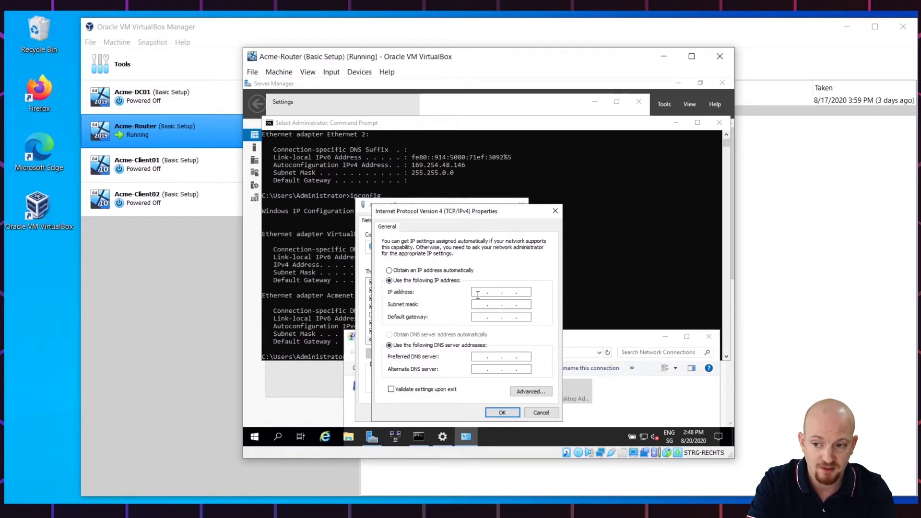
pyautogui.click(478, 294)
pyautogui.write('192 . ')
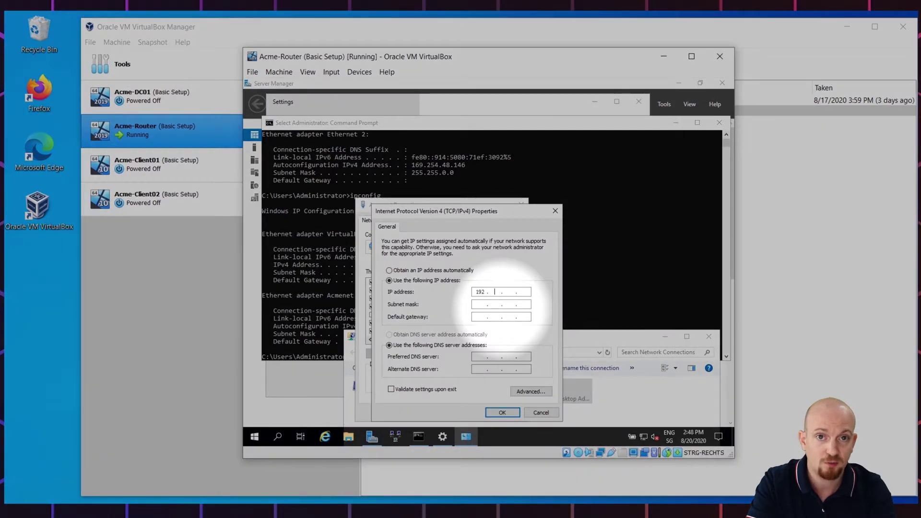
pyautogui.write('168 . ')
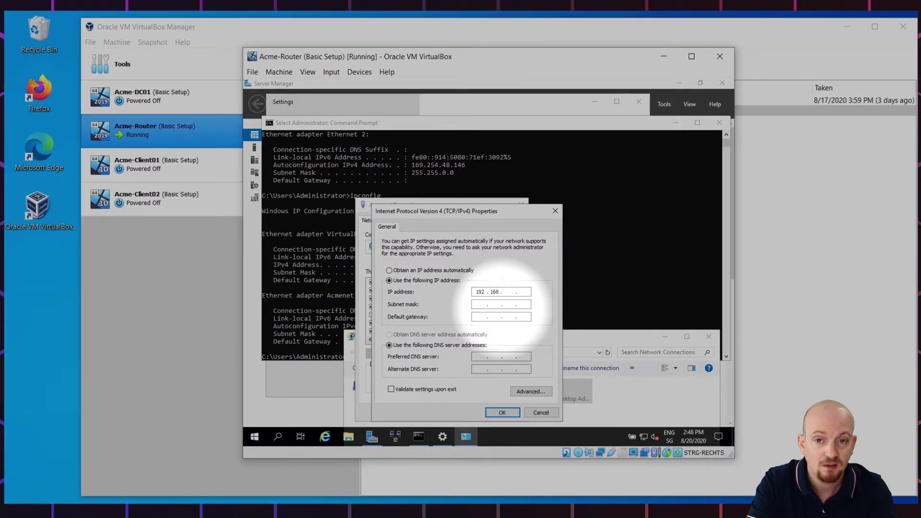
pyautogui.write('77')
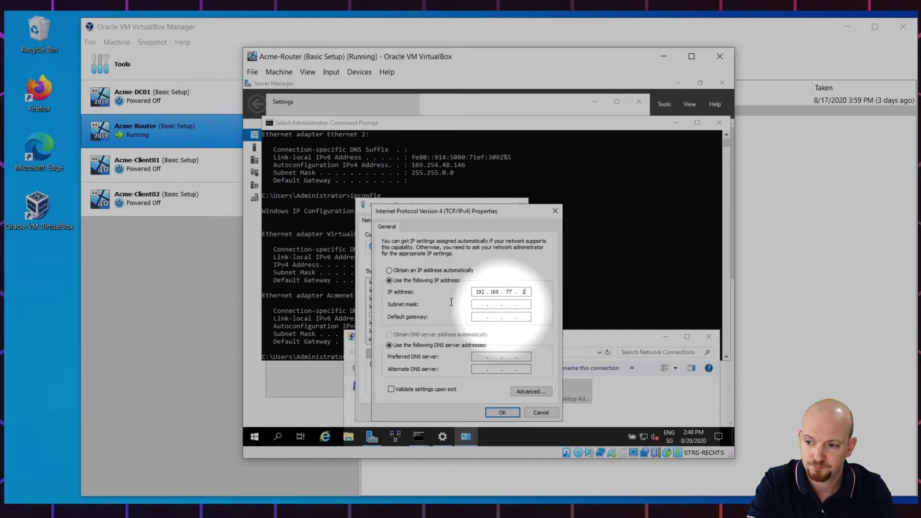
pyautogui.click(475, 303)
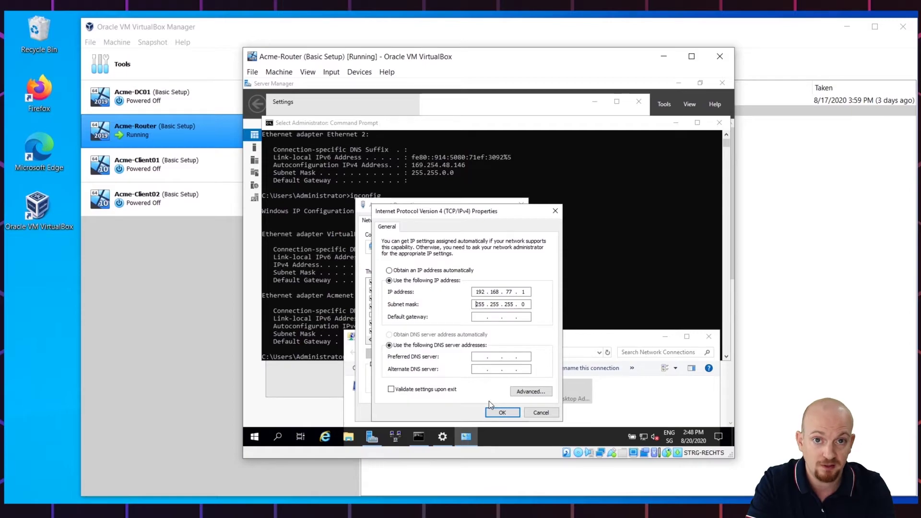
pyautogui.click(498, 413)
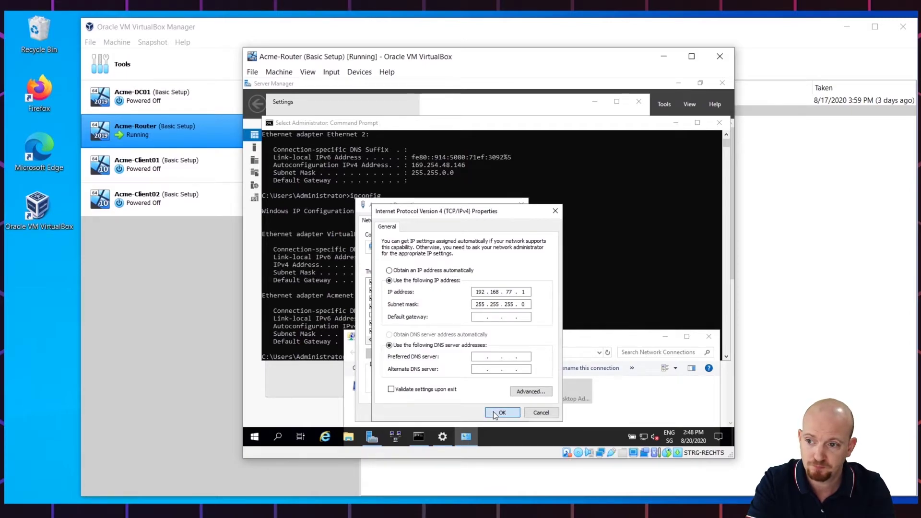
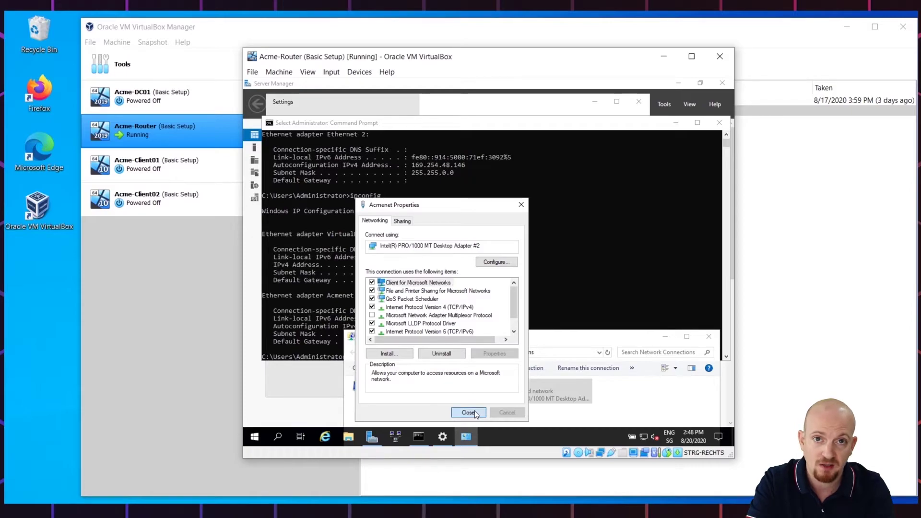
# Run ping 8.8.8.8 in Acme-Router's command prompt to confirm internet access.
pyautogui.click(458, 129)
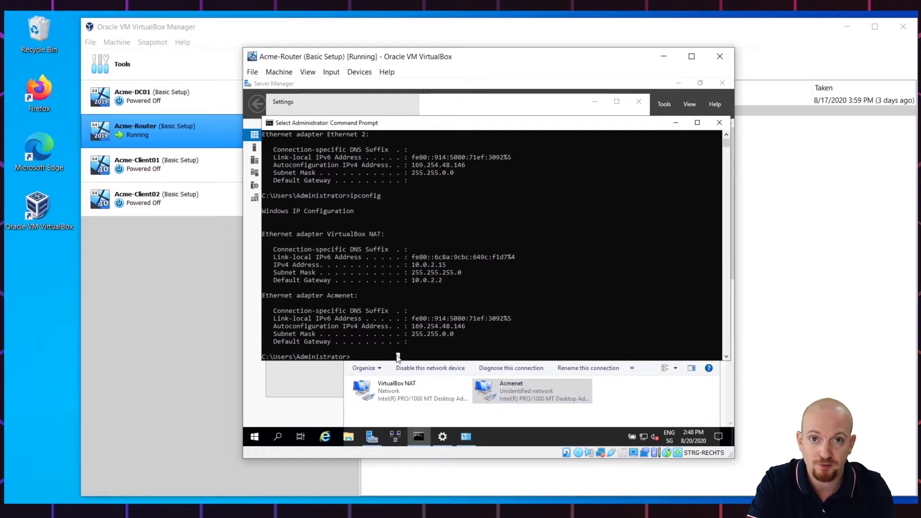
pyautogui.write('ping 8.8.8.8')
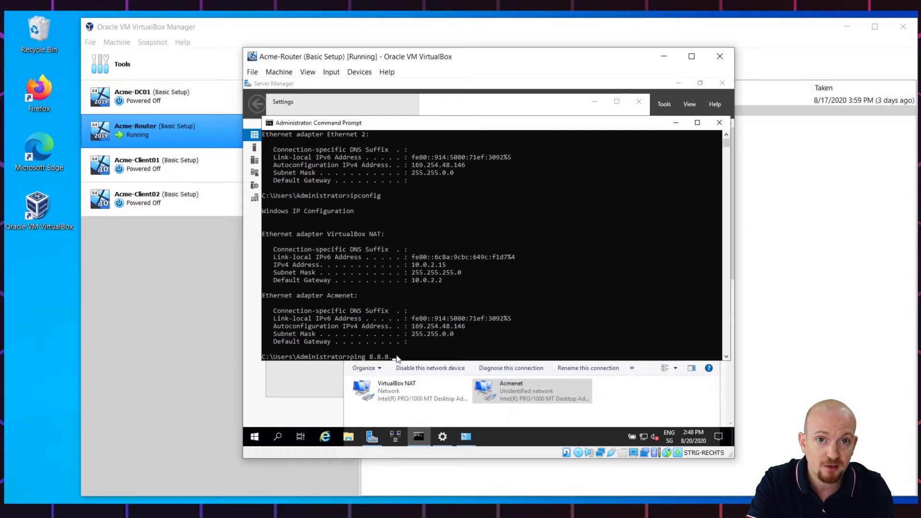
pyautogui.press('Return')
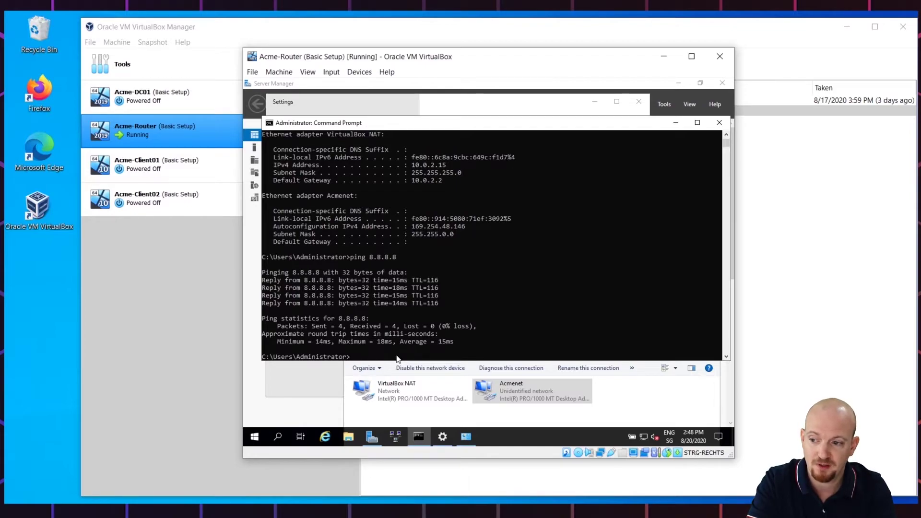
# Shut down Acme-Router with Other (Planned) as the shutdown reason.
pyautogui.rightClick(261, 438)
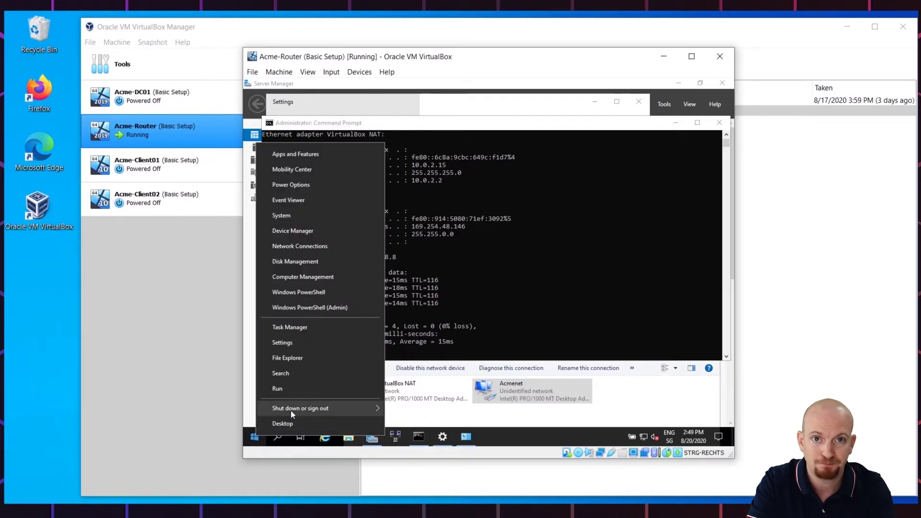
pyautogui.moveTo(291, 411)
pyautogui.click(417, 393)
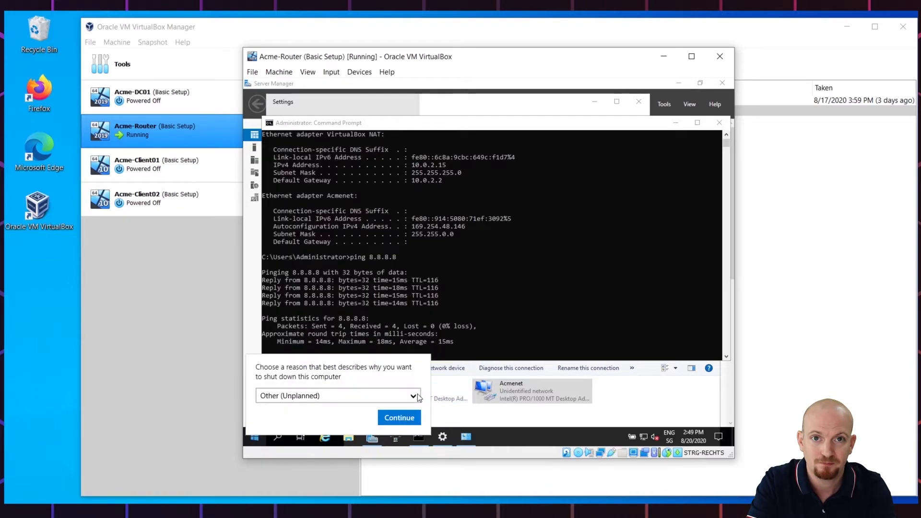
pyautogui.click(379, 393)
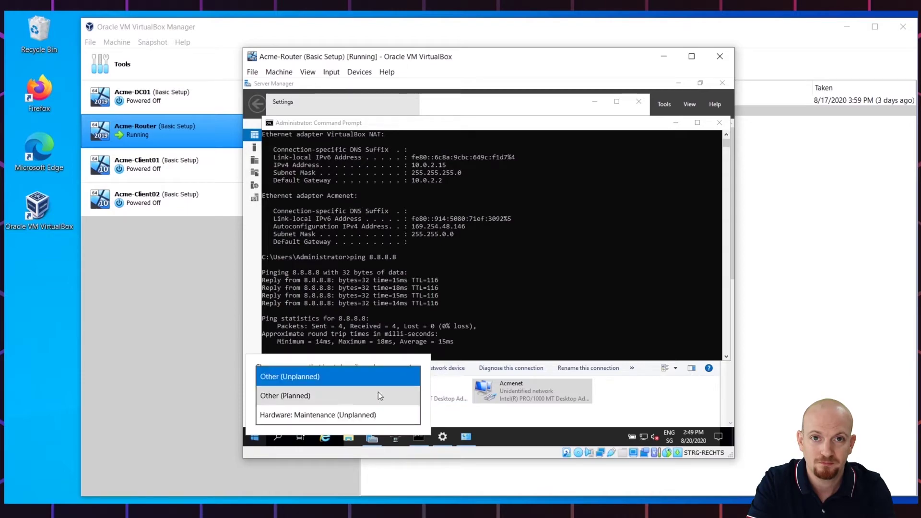
pyautogui.click(336, 399)
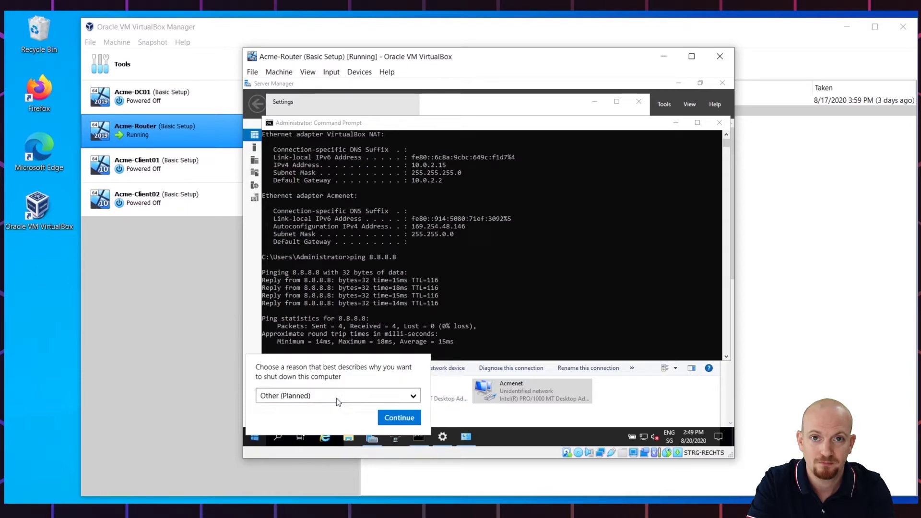
pyautogui.click(391, 421)
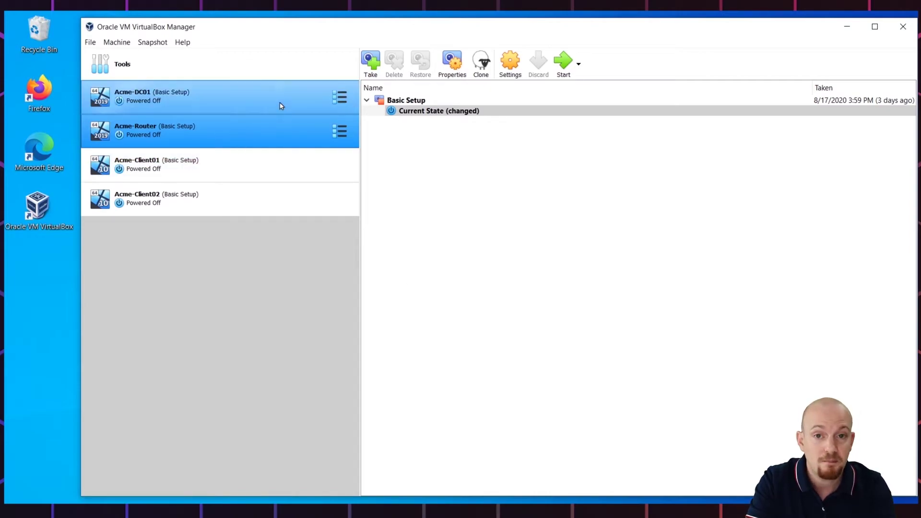
# Take a snapshot of Acme-Router named 'Basic Lab 192.168.77.1/24'.
pyautogui.click(371, 62)
pyautogui.tripleClick(454, 208)
pyautogui.write('Basic Lab')
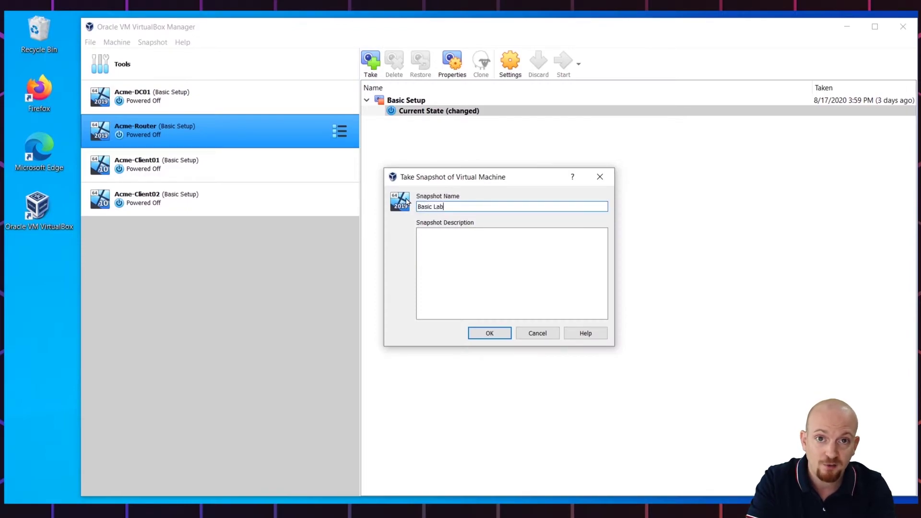
pyautogui.write(' 192.1')
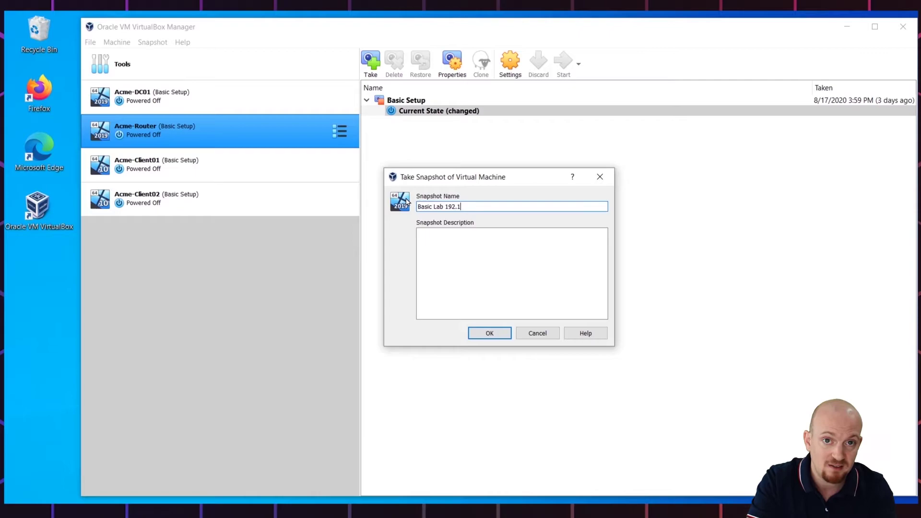
pyautogui.write('68.77.1')
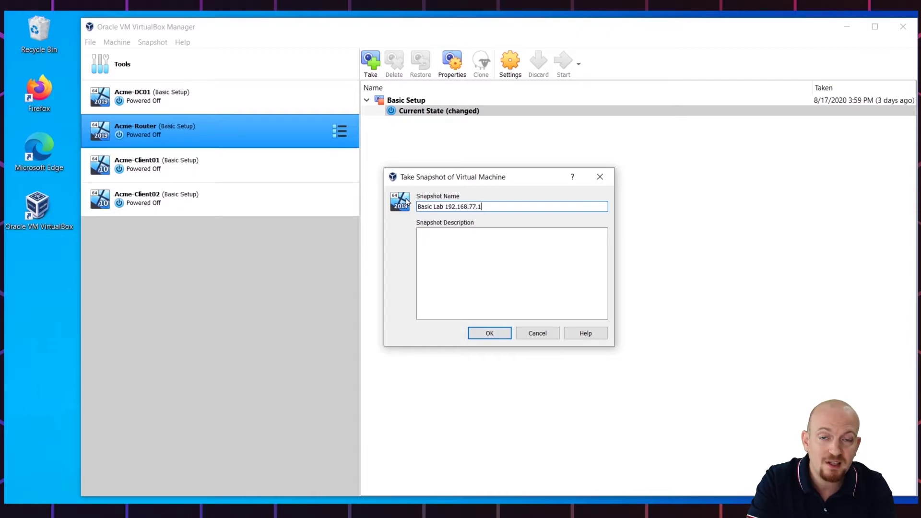
pyautogui.write('/24')
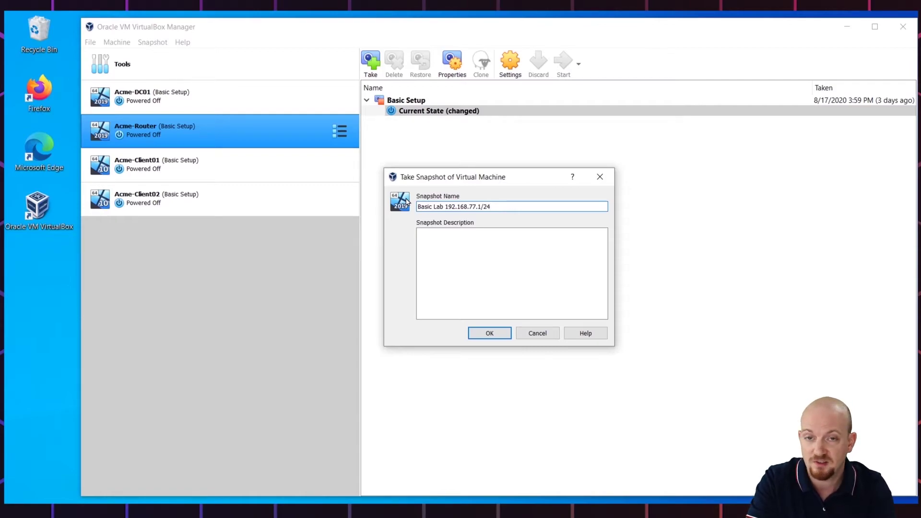
pyautogui.click(490, 334)
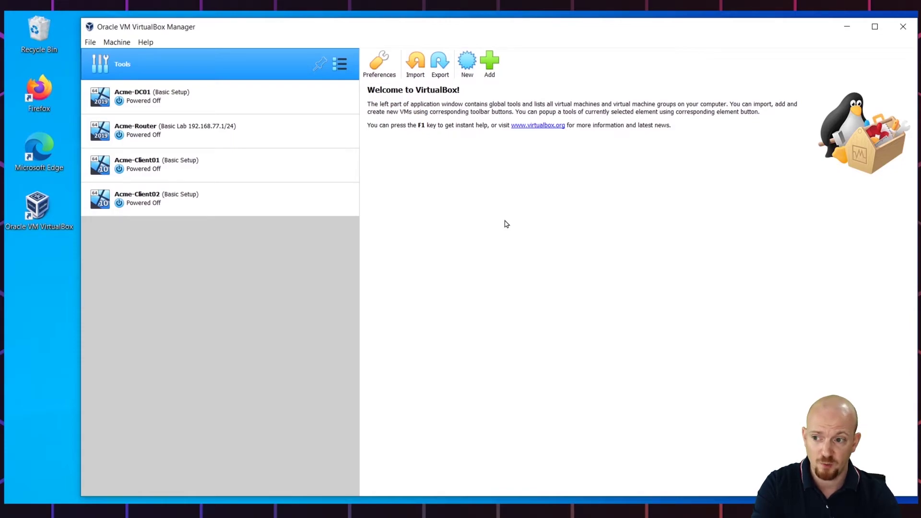
# Attach Acme-DC01's Adapter 1 to the Internal Network 'acmenet' and save the settings.
pyautogui.click(241, 106)
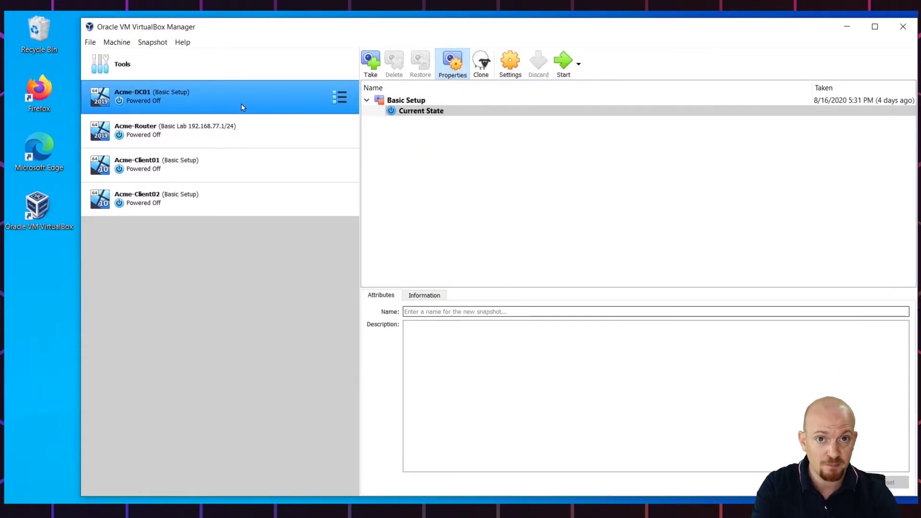
pyautogui.click(510, 67)
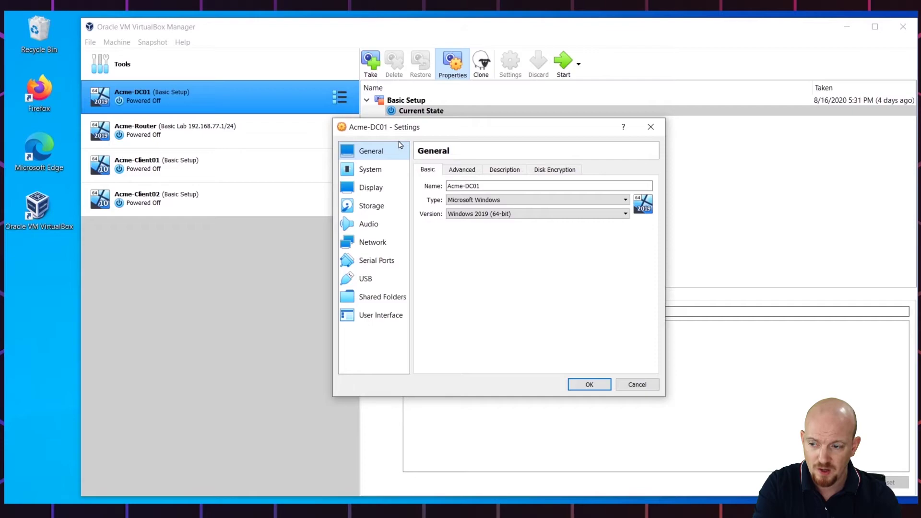
pyautogui.click(366, 242)
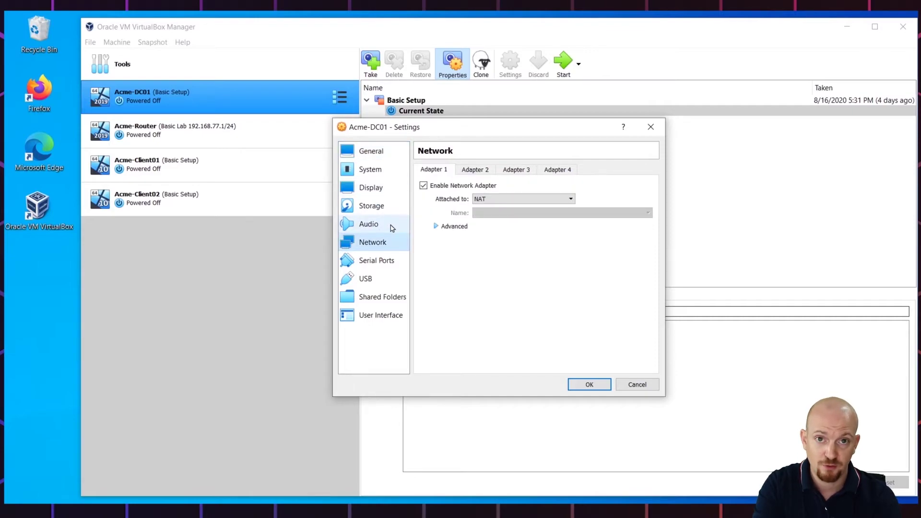
pyautogui.click(503, 198)
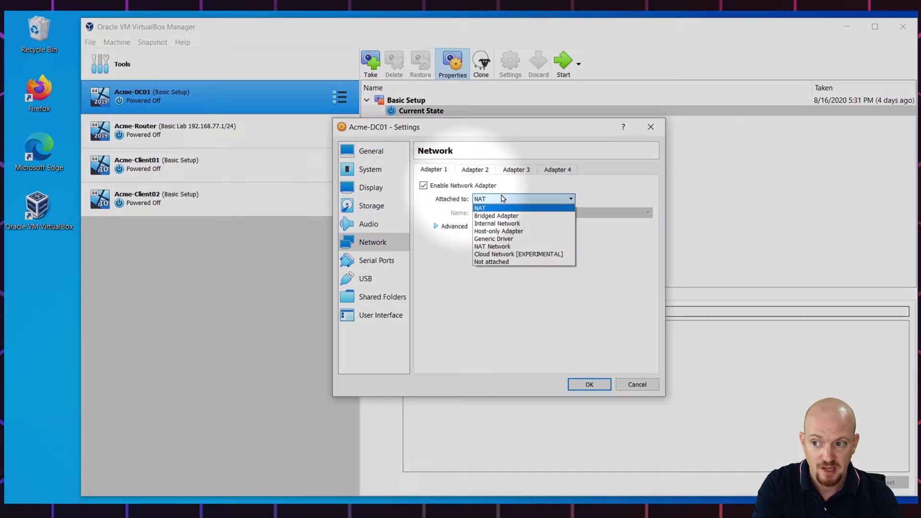
pyautogui.click(496, 224)
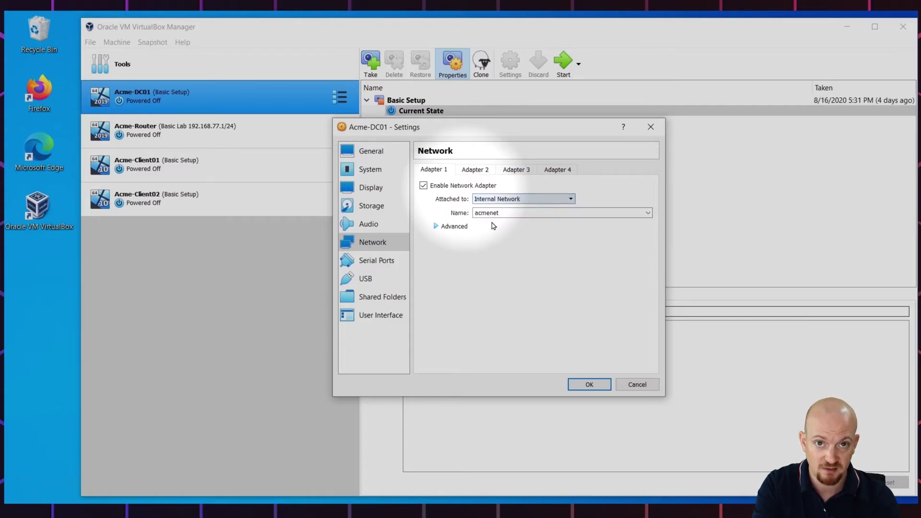
pyautogui.click(649, 213)
pyautogui.click(648, 215)
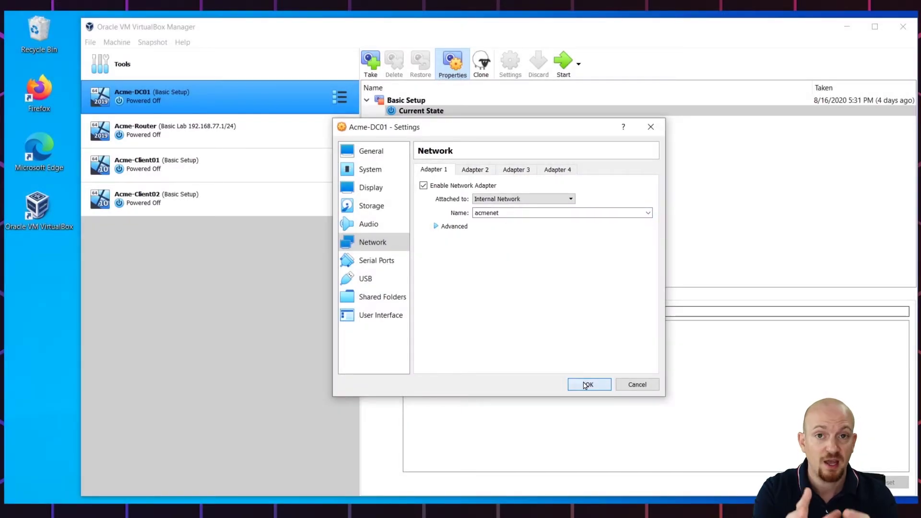
pyautogui.click(587, 384)
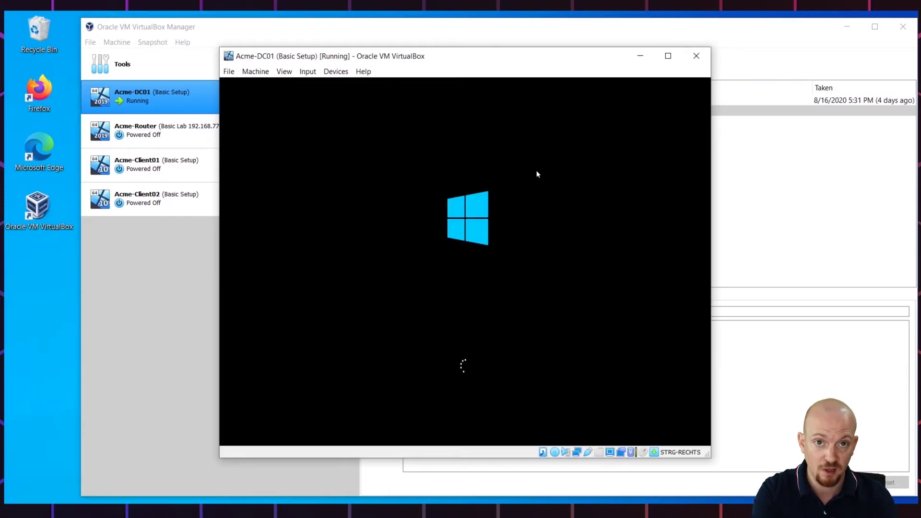
# Unlock Acme-DC01 and sign in as Administrator with the account password.
pyautogui.click(307, 71)
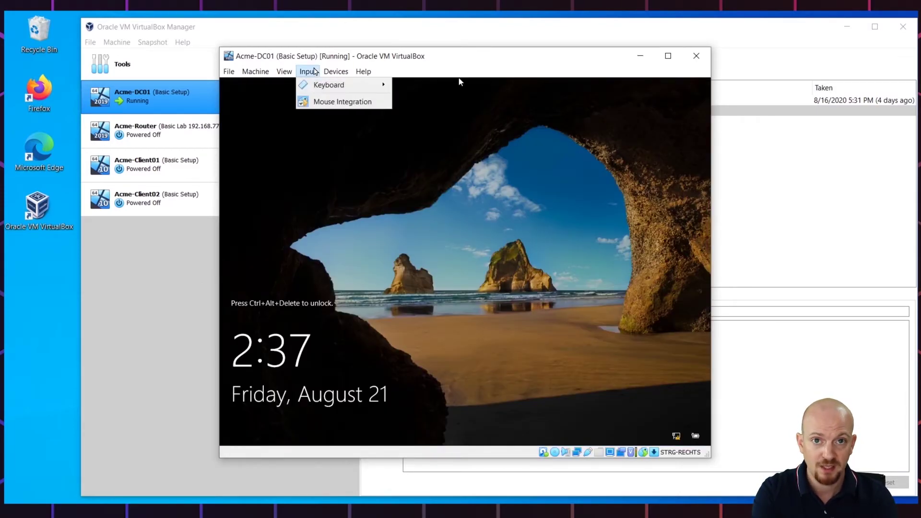
pyautogui.moveTo(336, 85)
pyautogui.click(423, 113)
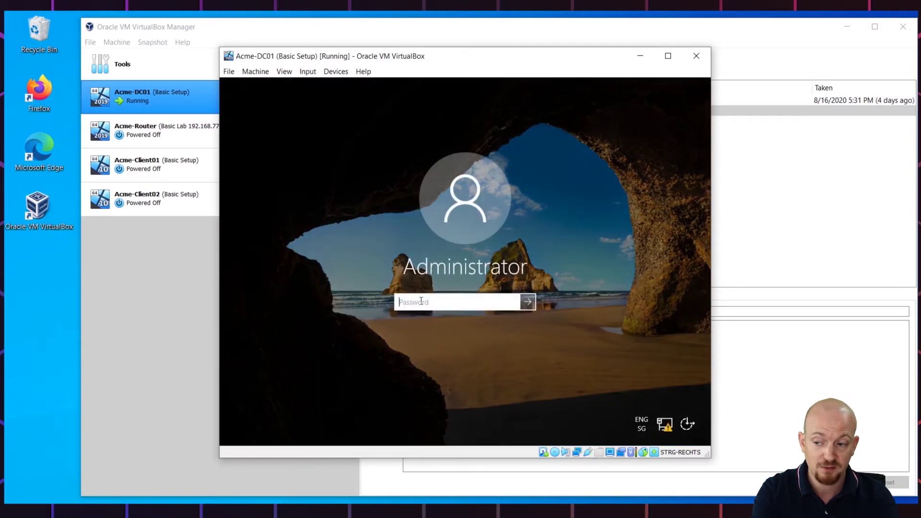
pyautogui.write('*********')
pyautogui.click(515, 303)
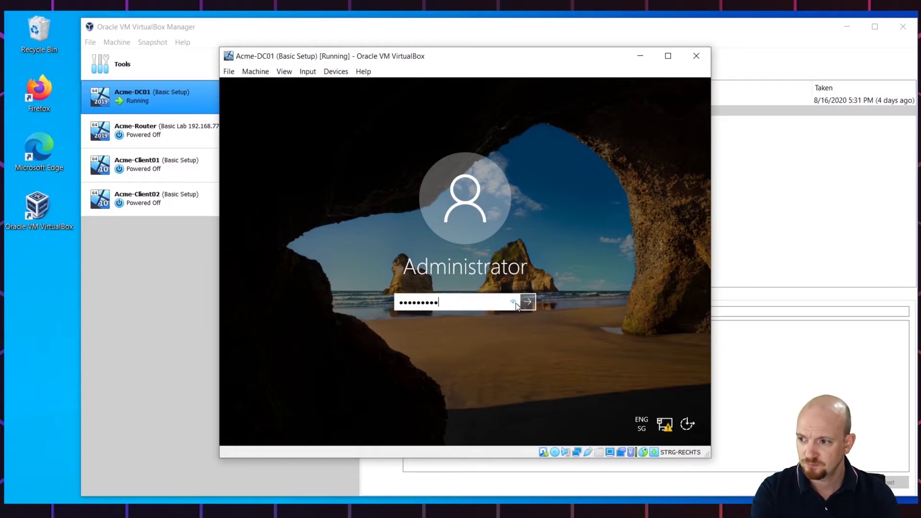
pyautogui.click(528, 302)
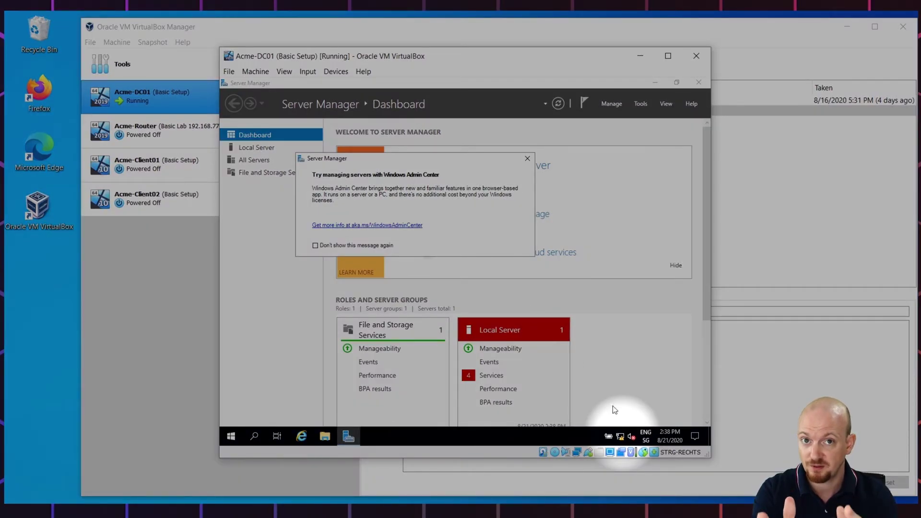
# Run ping 8.8.8.8 in Acme-DC01's Command Prompt, then open Network & Internet settings.
pyautogui.moveTo(621, 438)
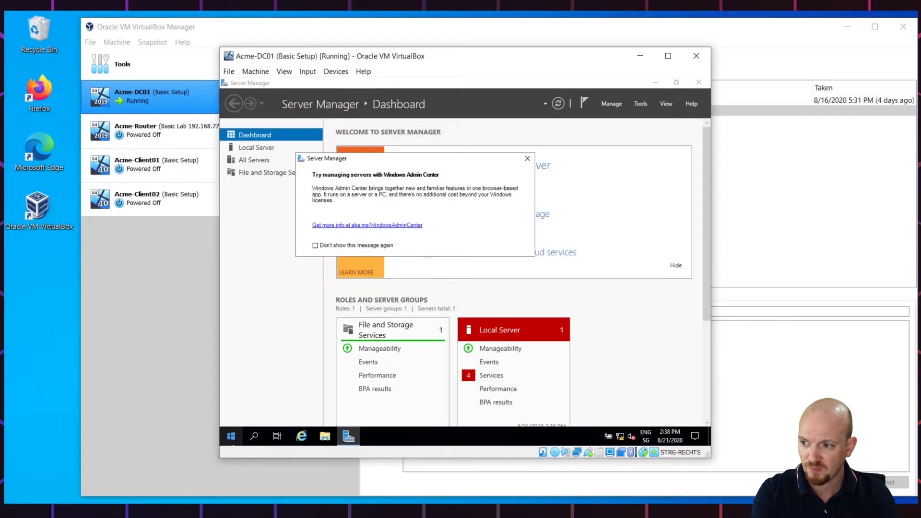
pyautogui.click(233, 443)
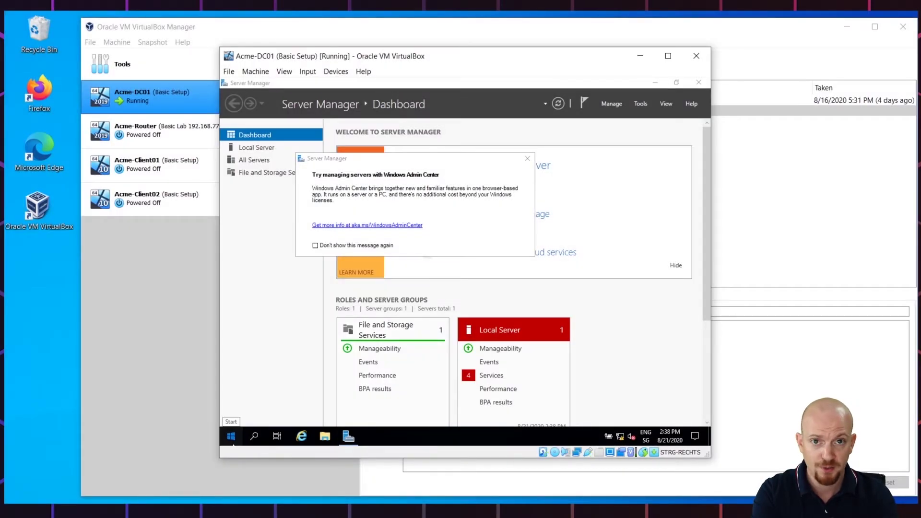
pyautogui.click(232, 443)
pyautogui.write('c')
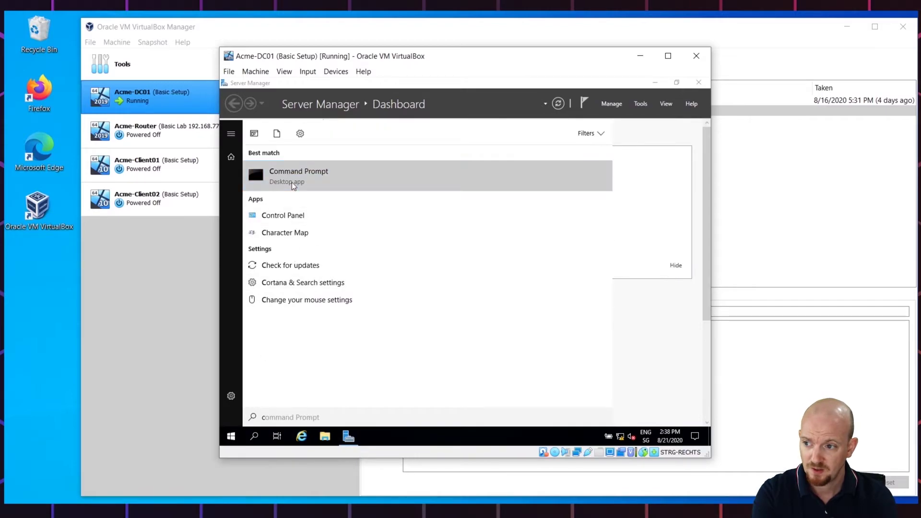
pyautogui.click(292, 183)
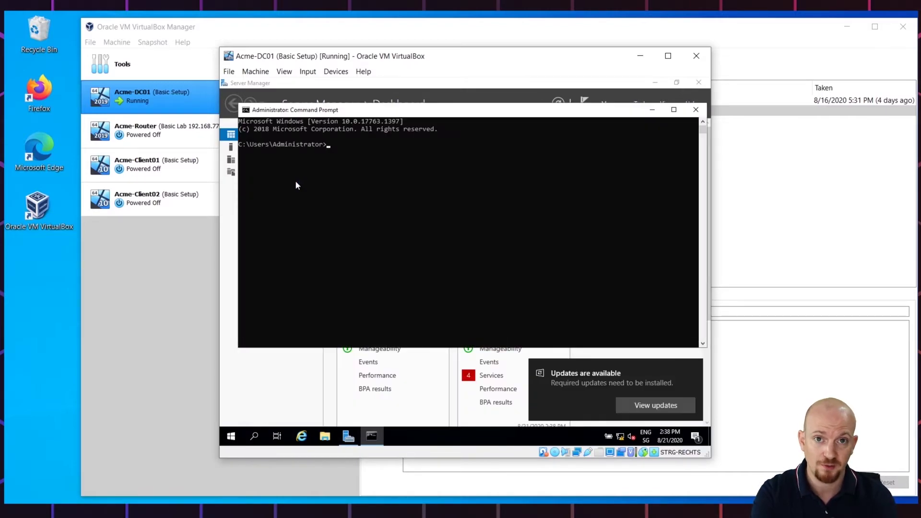
pyautogui.write('ping')
pyautogui.write('8.8.8.8')
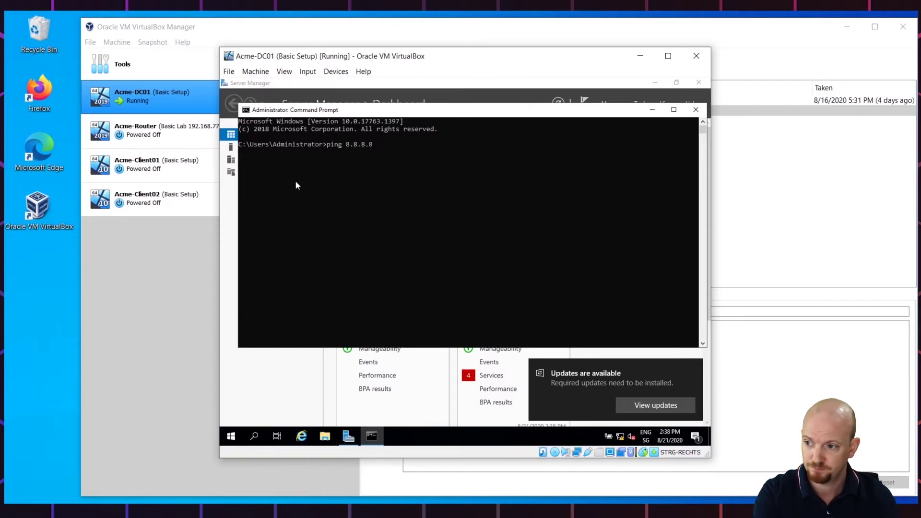
pyautogui.press('Return')
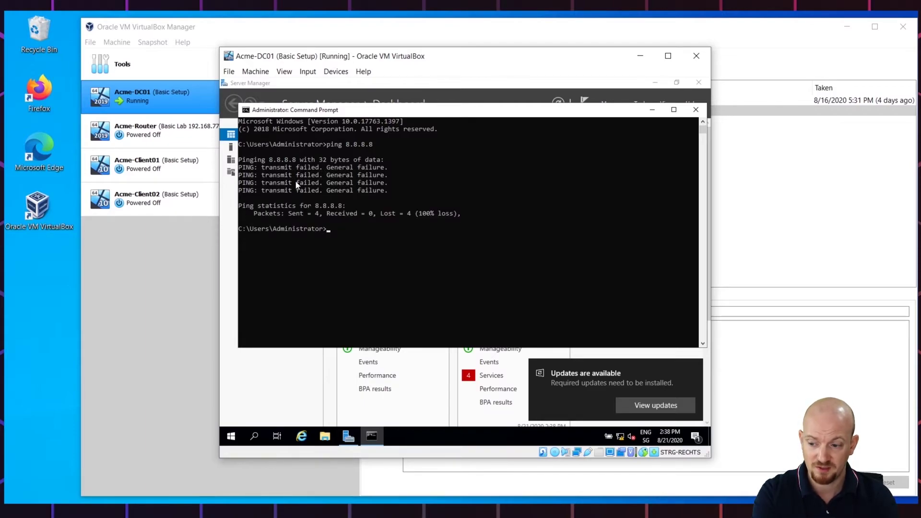
pyautogui.rightClick(621, 436)
pyautogui.click(623, 430)
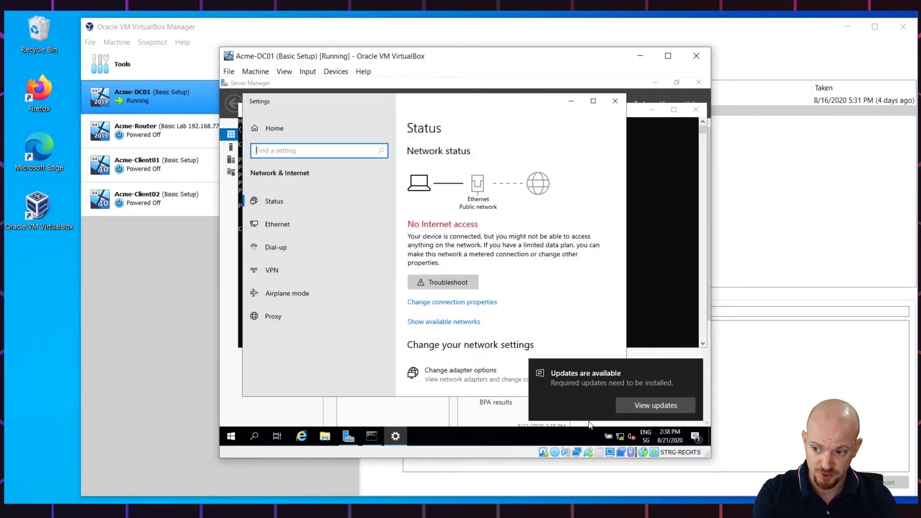
# Rename Acme-DC01's Ethernet adapter to 'Acmenet' and open its properties.
pyautogui.click(461, 370)
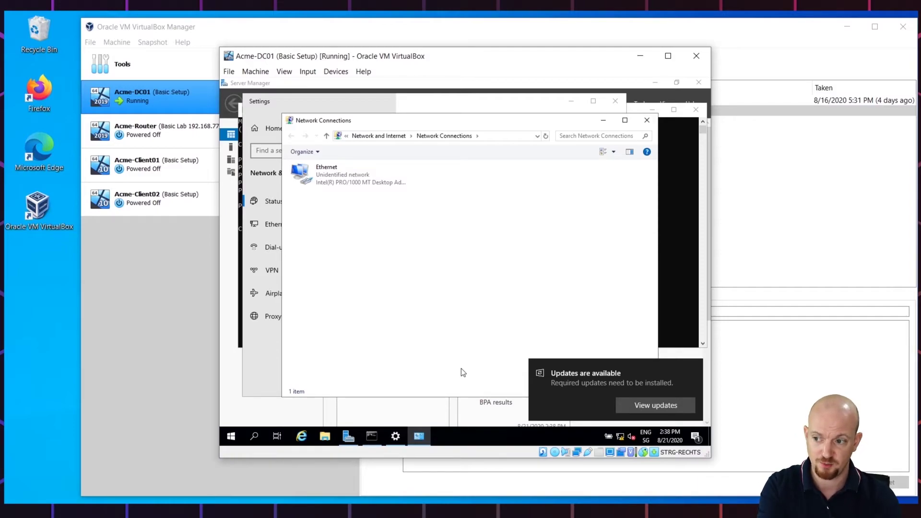
pyautogui.rightClick(342, 176)
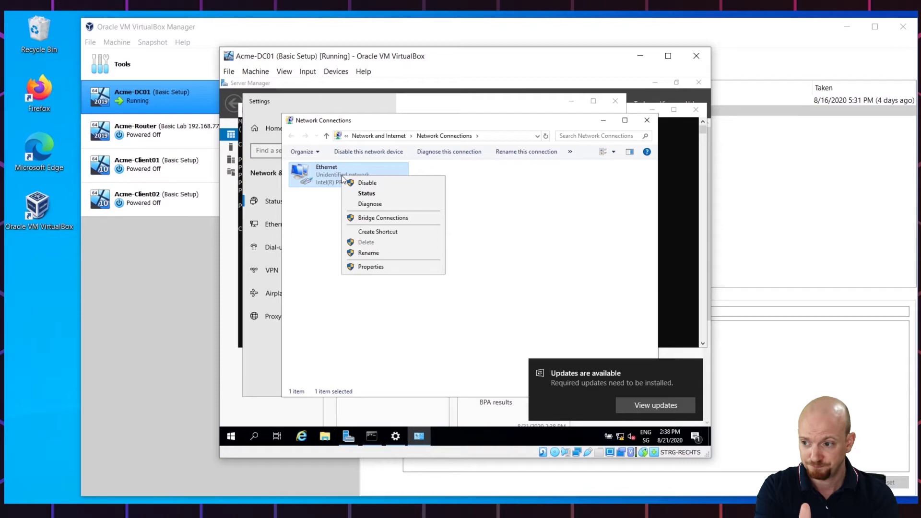
pyautogui.click(365, 254)
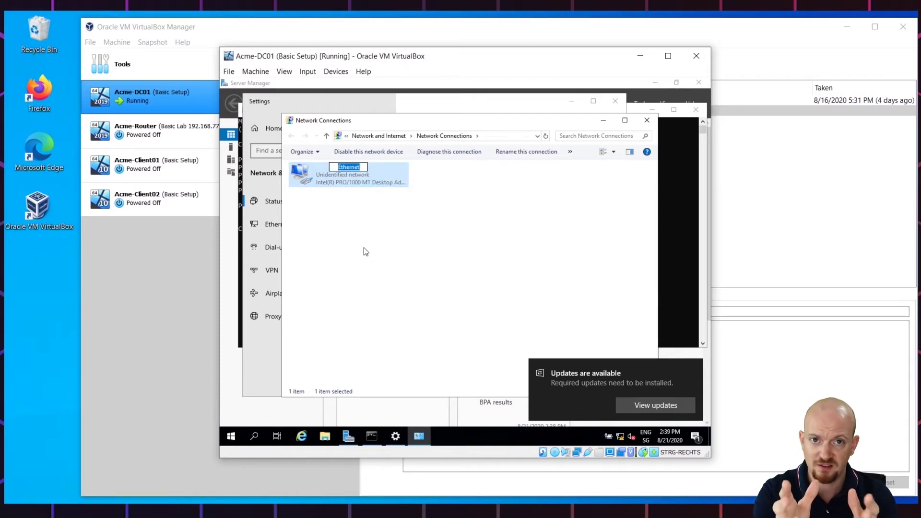
pyautogui.write('Acmenet')
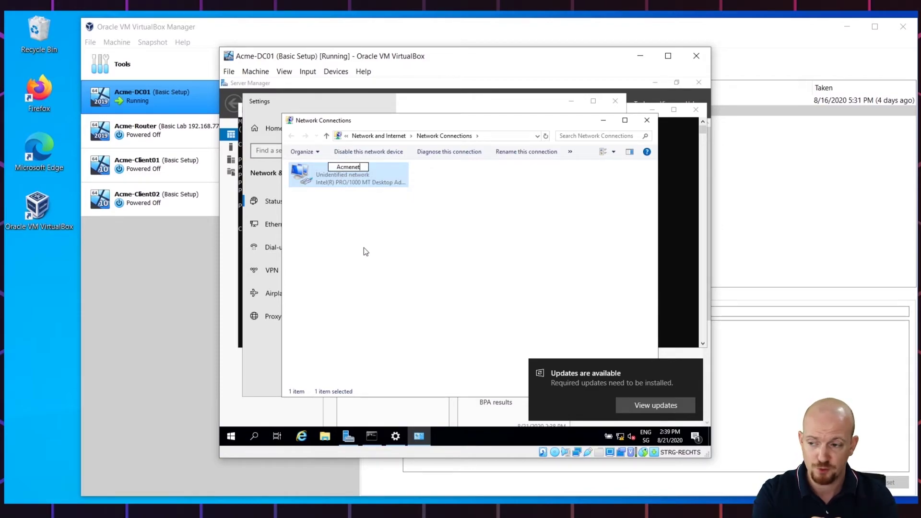
pyautogui.press('Return')
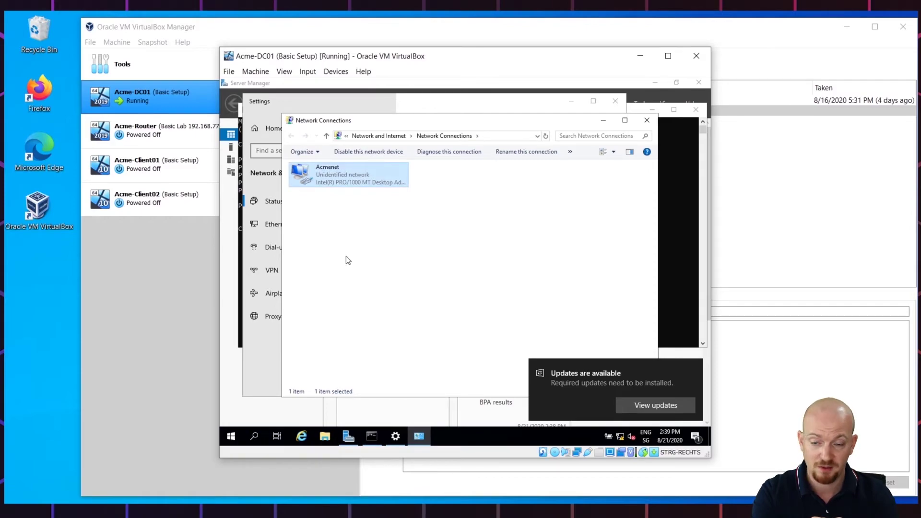
pyautogui.rightClick(335, 178)
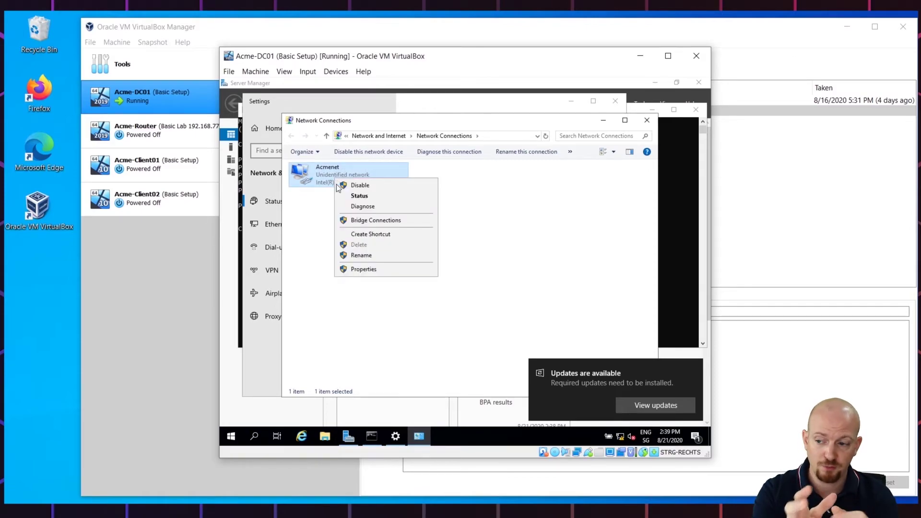
pyautogui.click(352, 270)
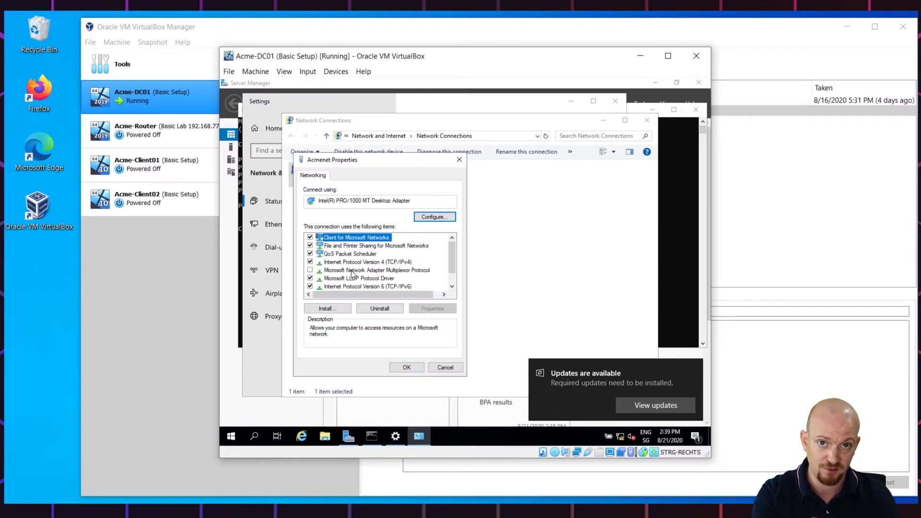
# Switch Acmenet's IPv4 settings to a manual address and enter IP 192.168.77.20.
pyautogui.click(362, 264)
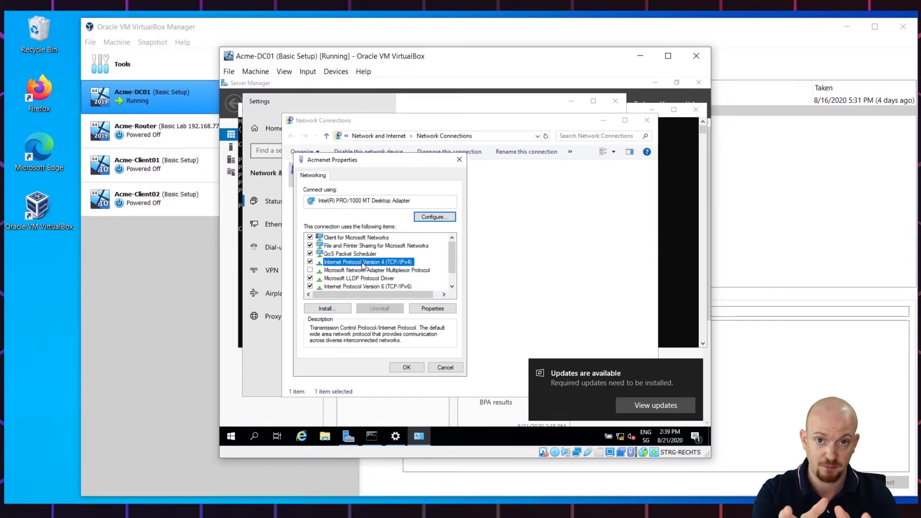
pyautogui.click(432, 308)
pyautogui.click(327, 265)
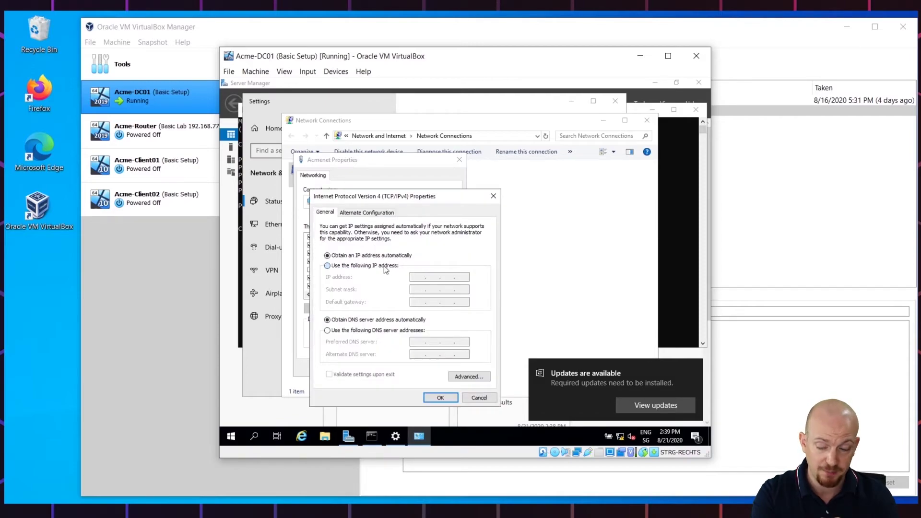
pyautogui.click(415, 277)
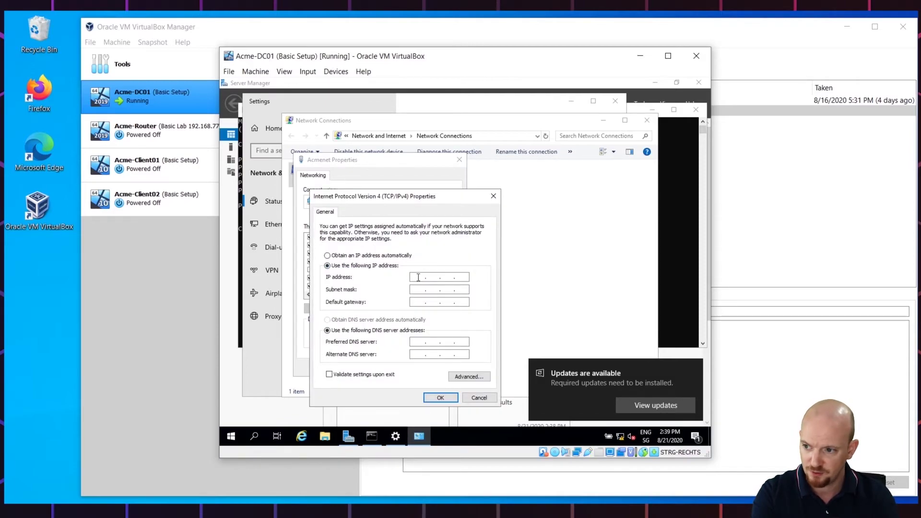
pyautogui.write('192 . ')
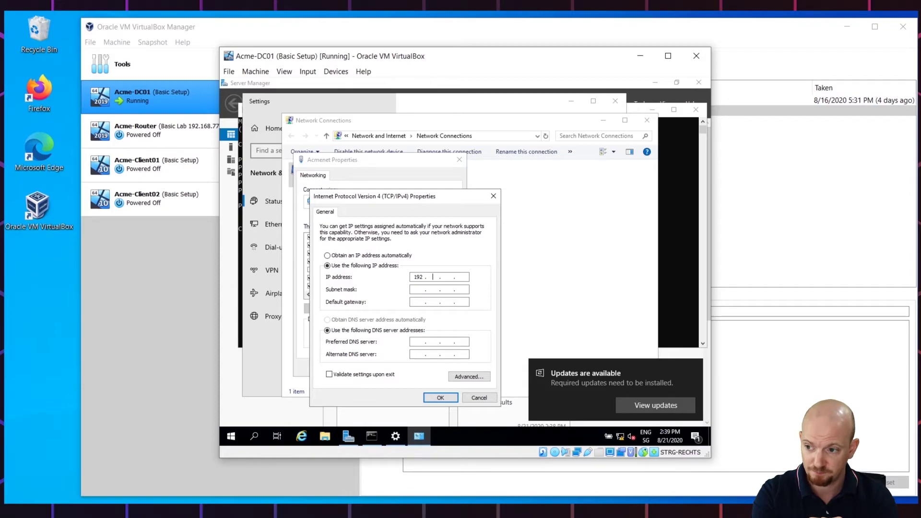
pyautogui.write('168 . ')
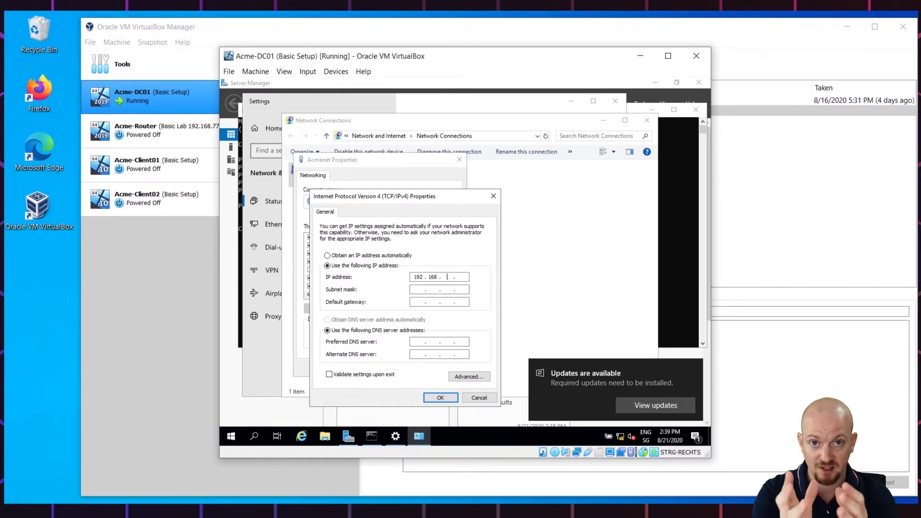
pyautogui.write('77 . ')
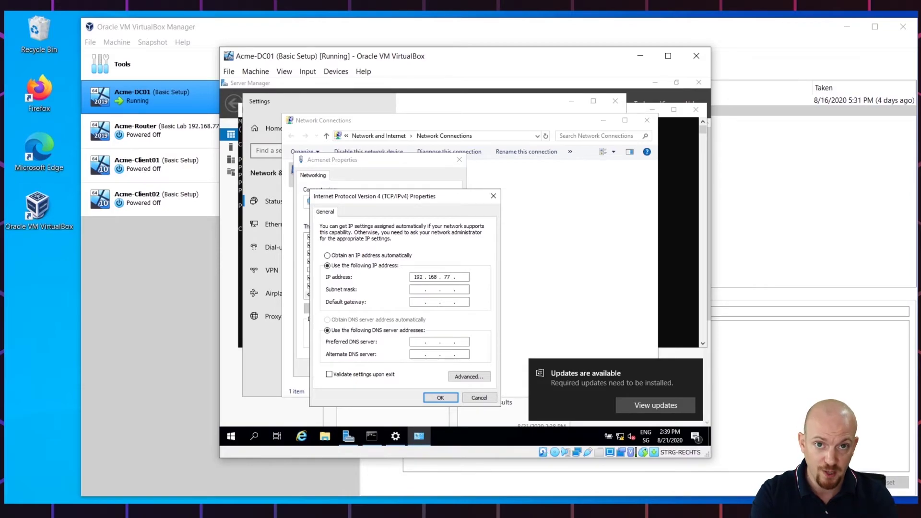
pyautogui.write('20')
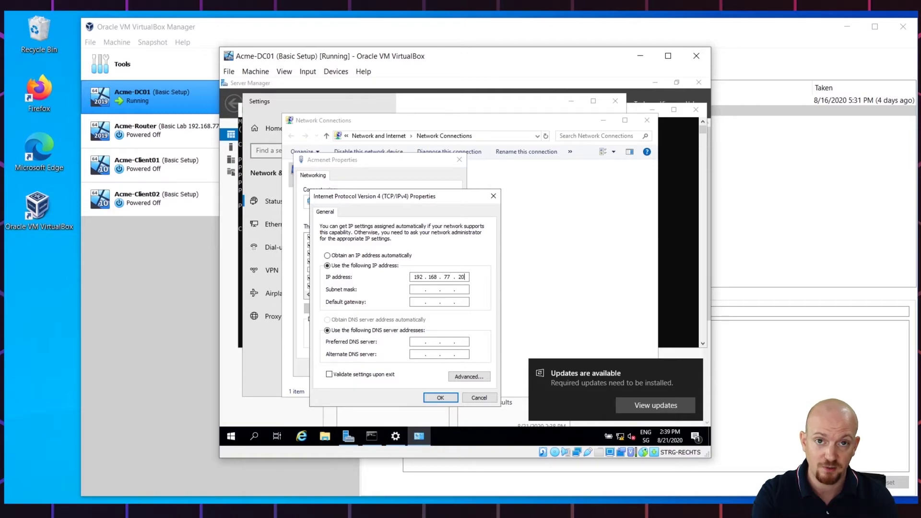
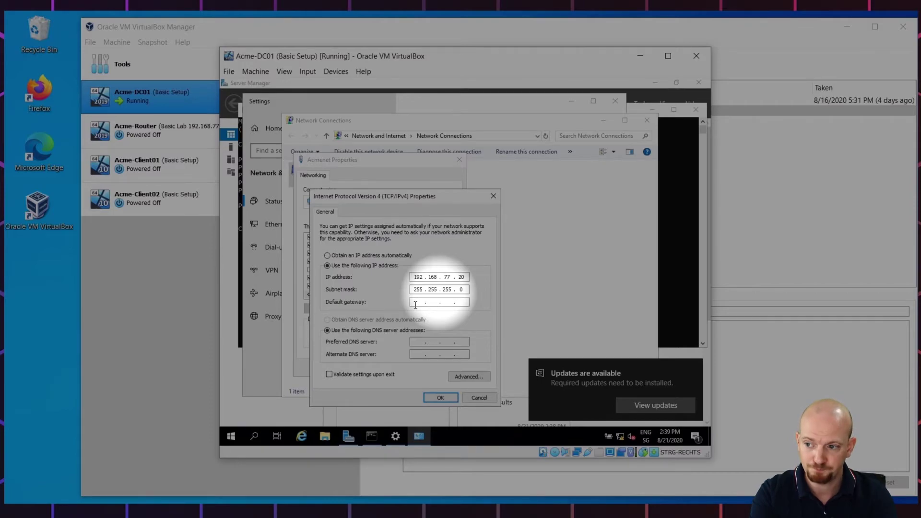
# Give the Acmenet adapter gateway 192.168.77.1 and preferred DNS 8.8.8.8, and apply the settings.
pyautogui.click(415, 303)
pyautogui.write('192 . 1')
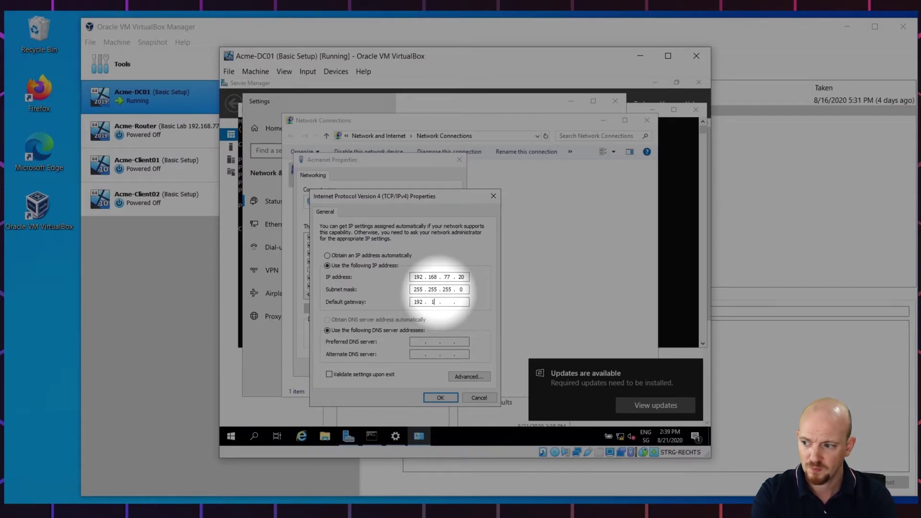
pyautogui.write('68 . ')
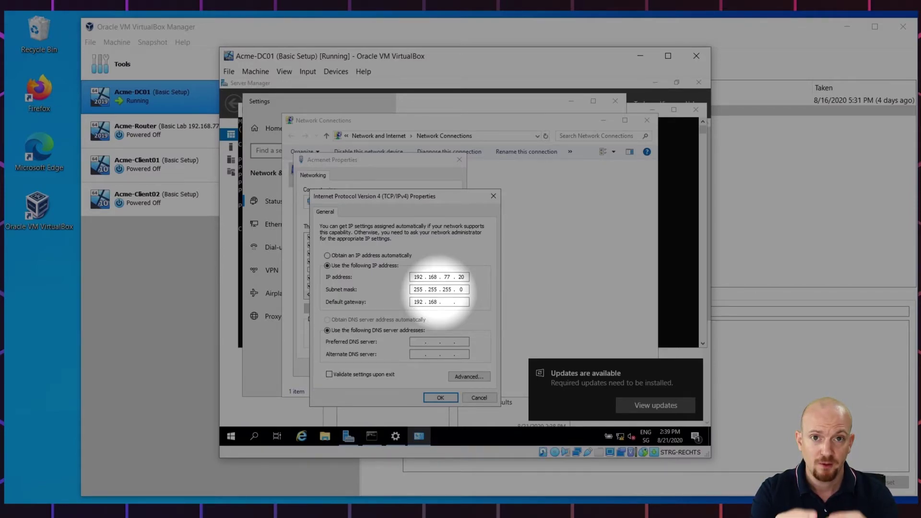
pyautogui.write('77')
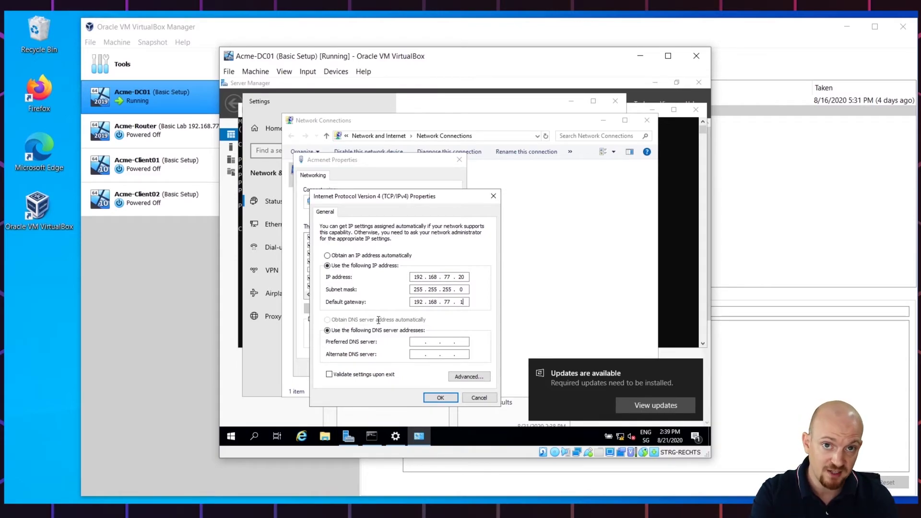
pyautogui.click(414, 341)
pyautogui.write('8')
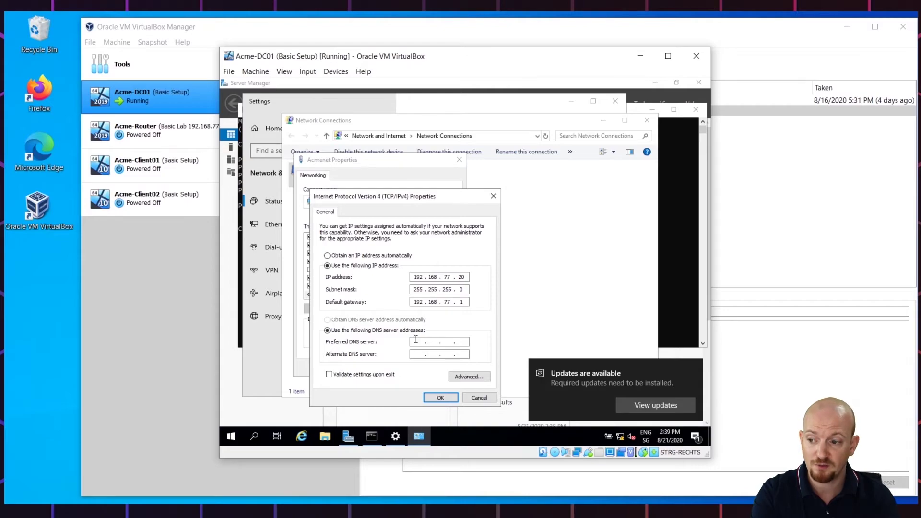
pyautogui.write('8 . 8 . 8 .')
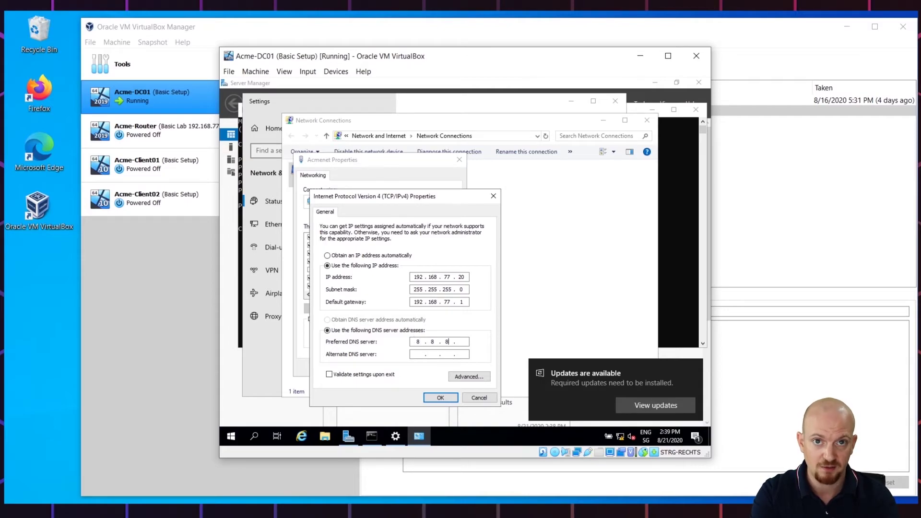
pyautogui.write('88')
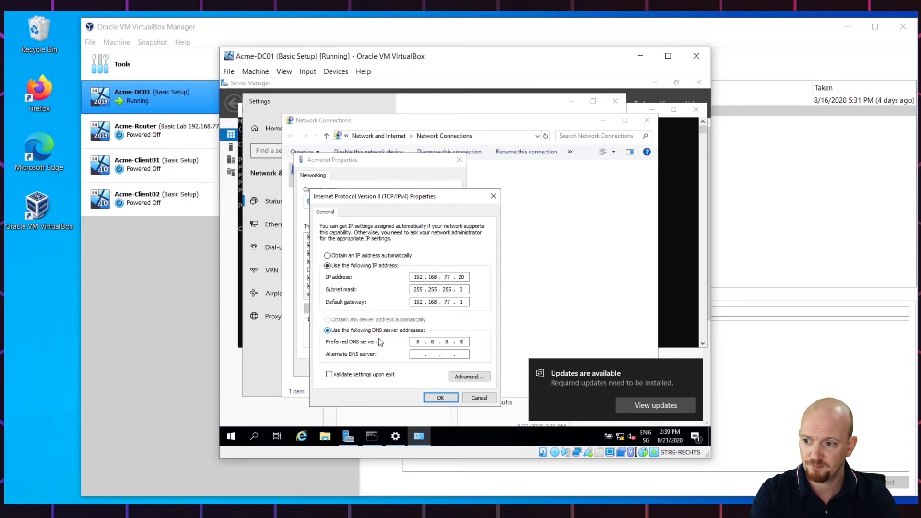
pyautogui.click(439, 398)
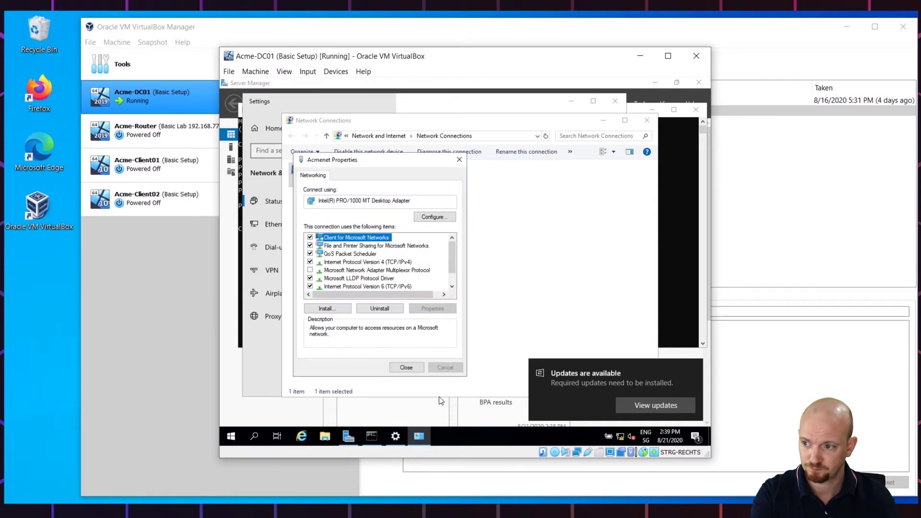
pyautogui.click(406, 368)
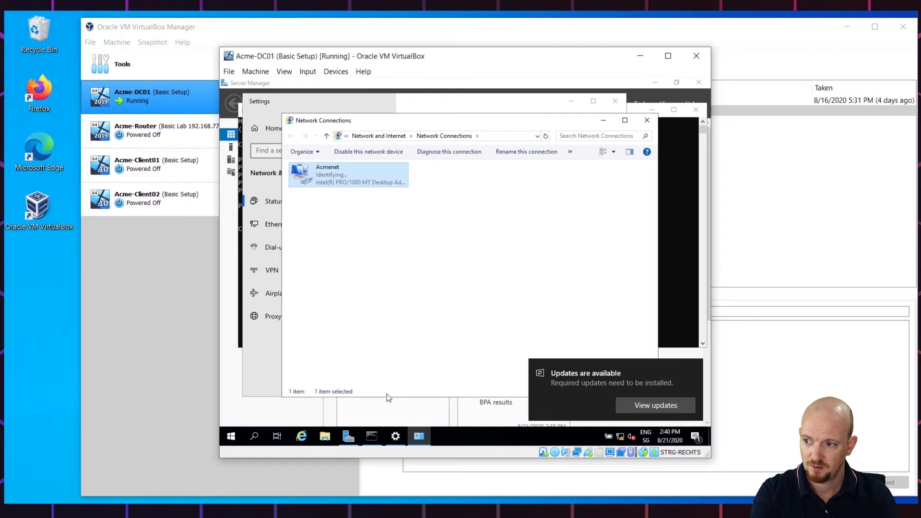
# Re-run 'ping 8.8.8.8' in the Acme-DC01 Command Prompt; it now times out.
pyautogui.click(372, 436)
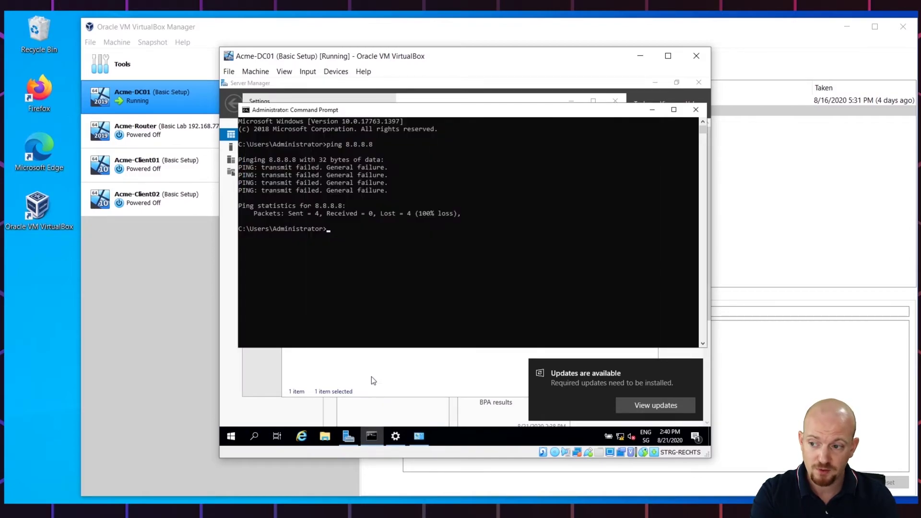
pyautogui.press('Up')
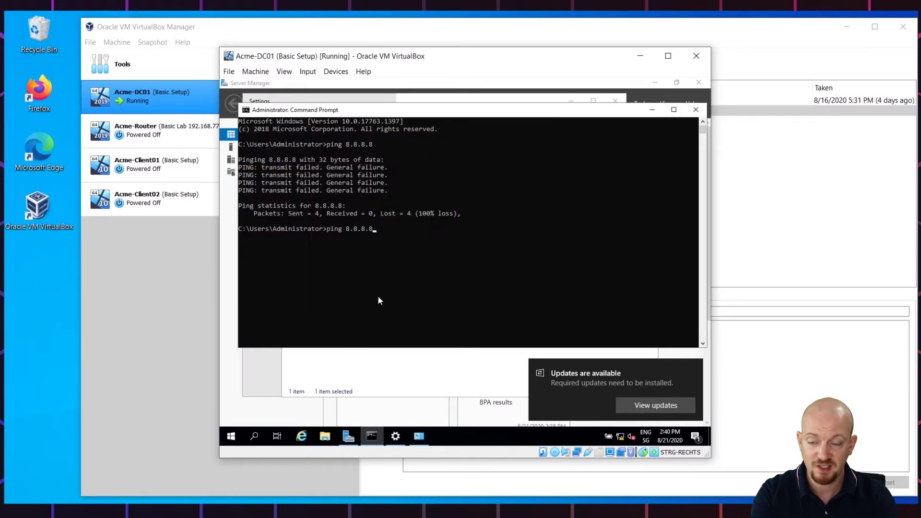
pyautogui.press('Return')
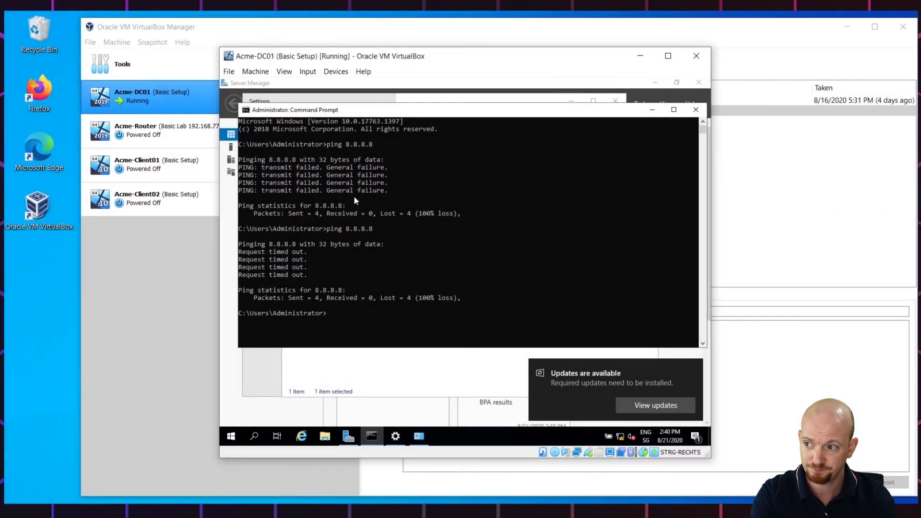
# Boot the Acme-Router VM, then bring the running Acme-DC01 window back to the front.
pyautogui.click(187, 136)
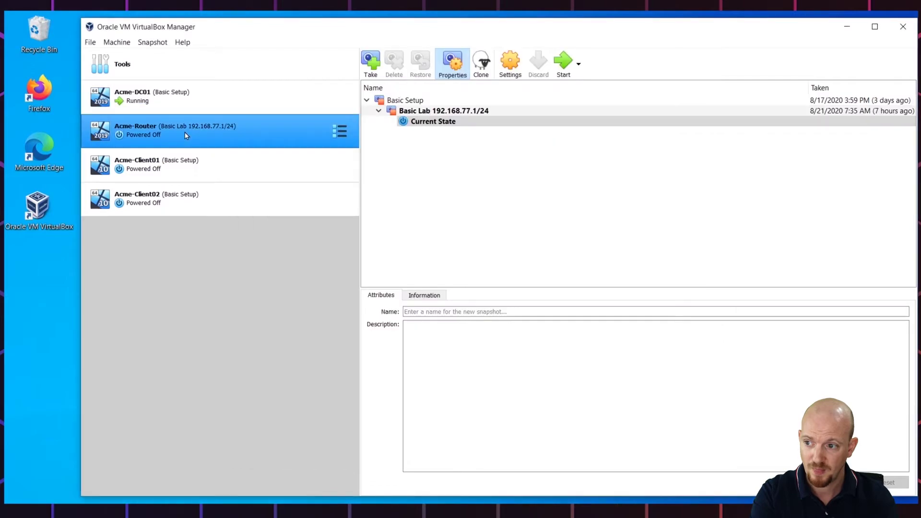
pyautogui.click(564, 64)
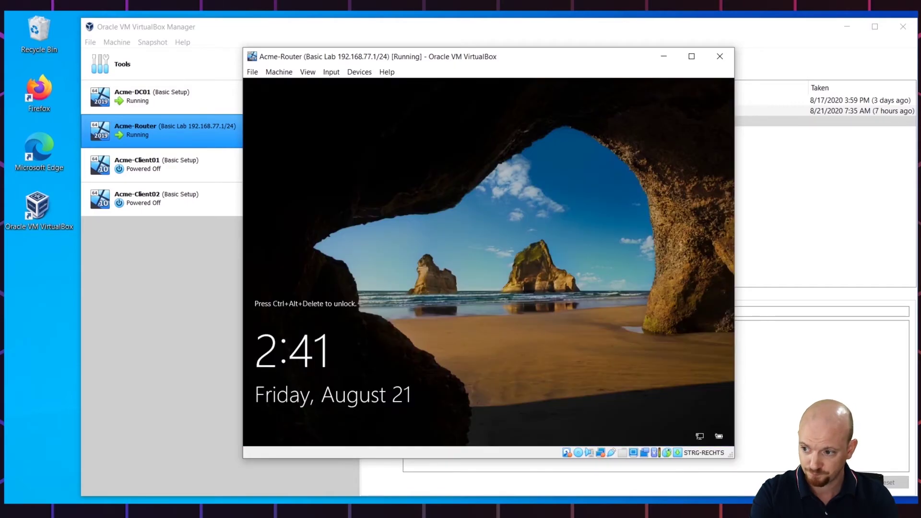
pyautogui.click(170, 109)
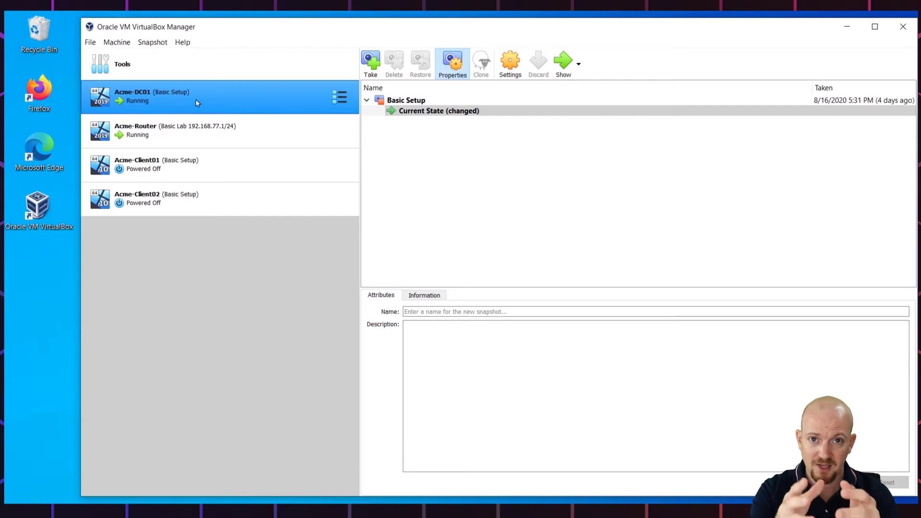
pyautogui.click(560, 63)
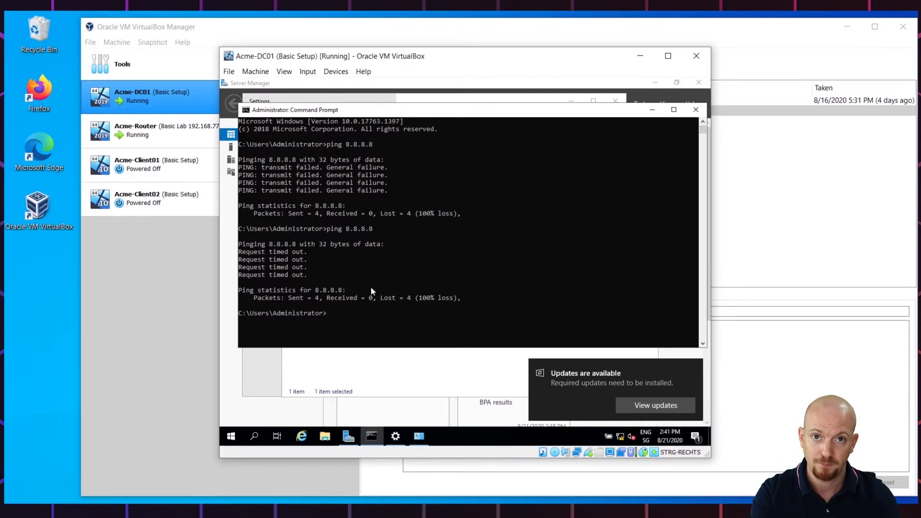
# Run 'ping 8.8.8.8 -t' on Acme-DC01, which now receives replies through the router.
pyautogui.click(360, 320)
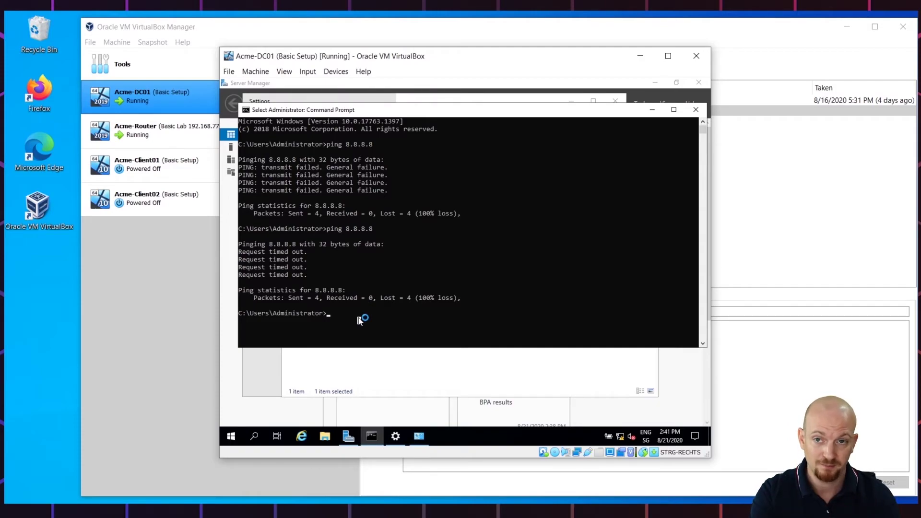
pyautogui.write('ping ')
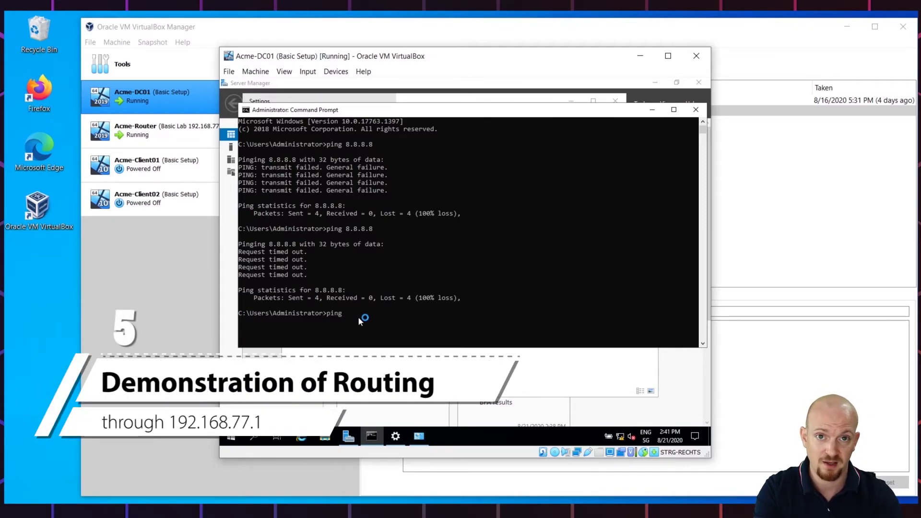
pyautogui.write('8.8.8.8')
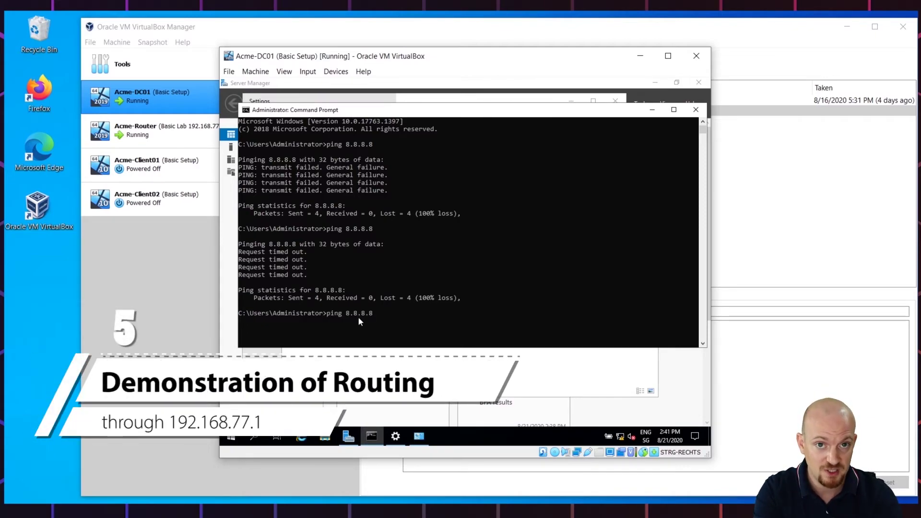
pyautogui.write(' -')
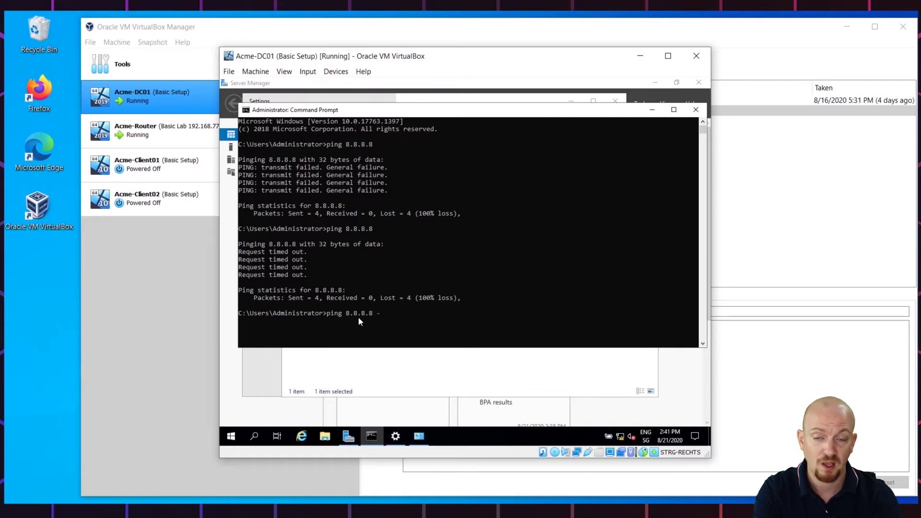
pyautogui.write('t')
pyautogui.press('Return')
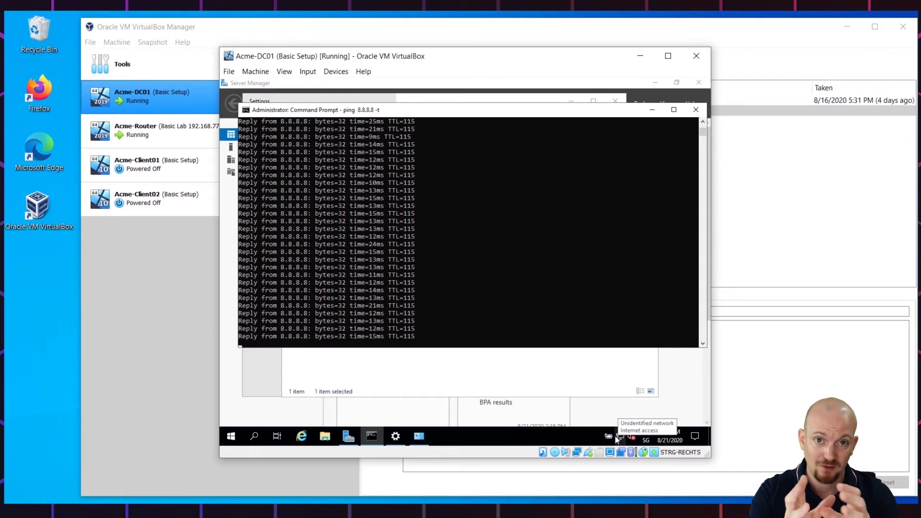
# Shut down the Acme-DC01 guest with the reason Other (Planned).
pyautogui.rightClick(234, 438)
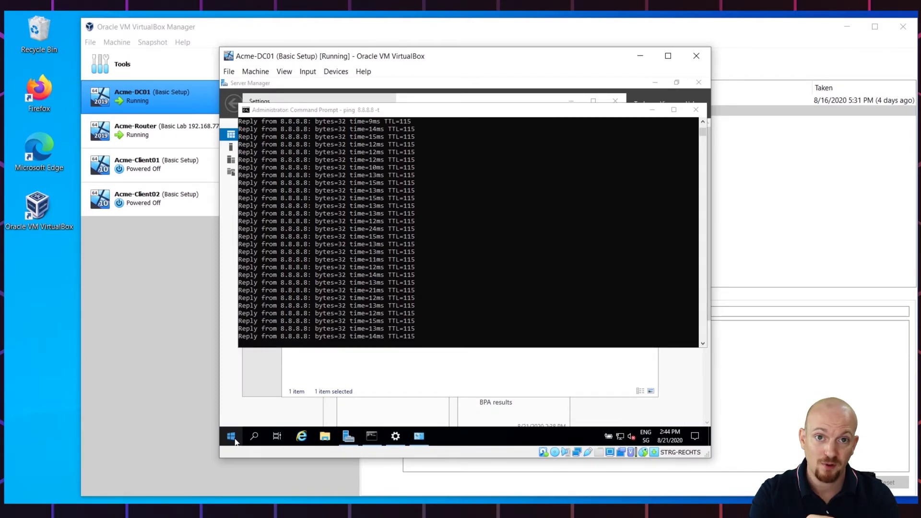
pyautogui.moveTo(272, 413)
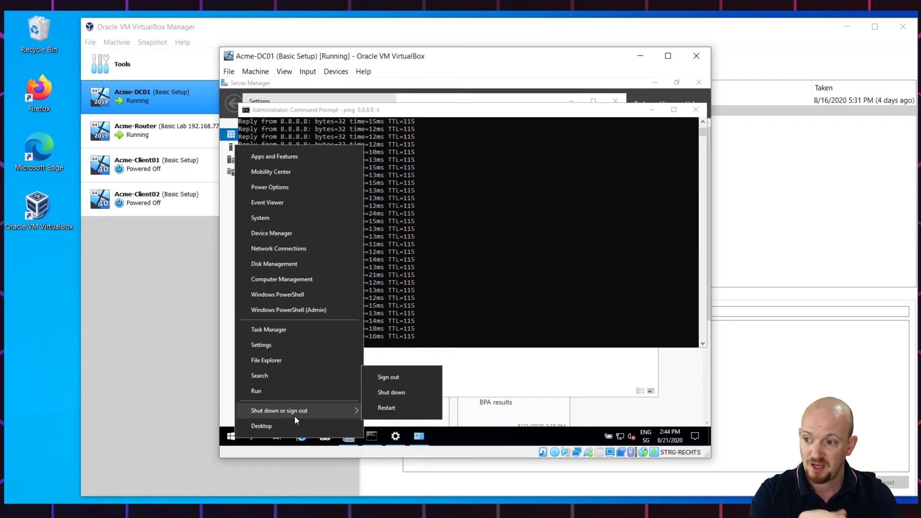
pyautogui.click(387, 399)
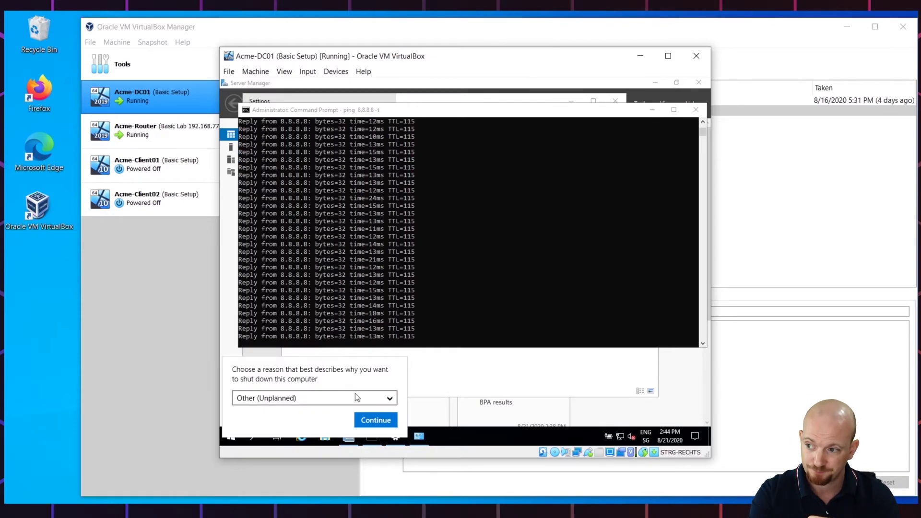
pyautogui.click(354, 395)
pyautogui.click(307, 402)
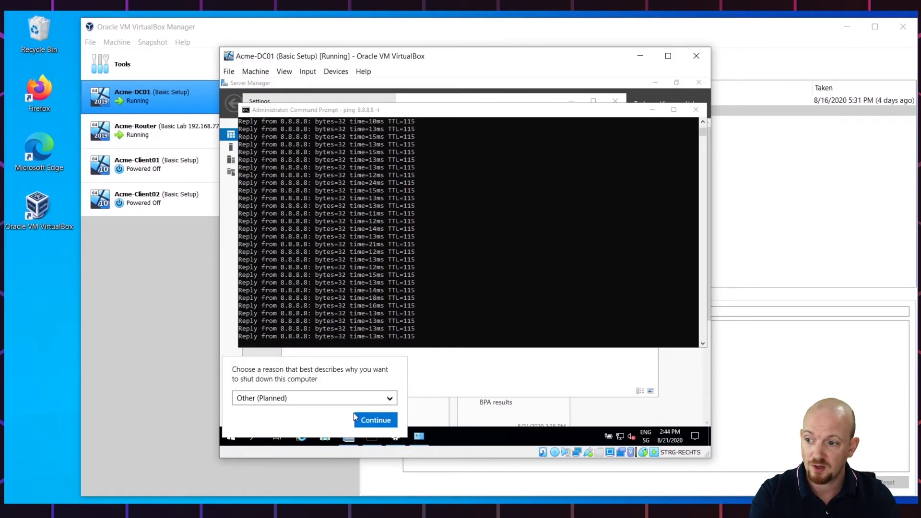
pyautogui.click(374, 422)
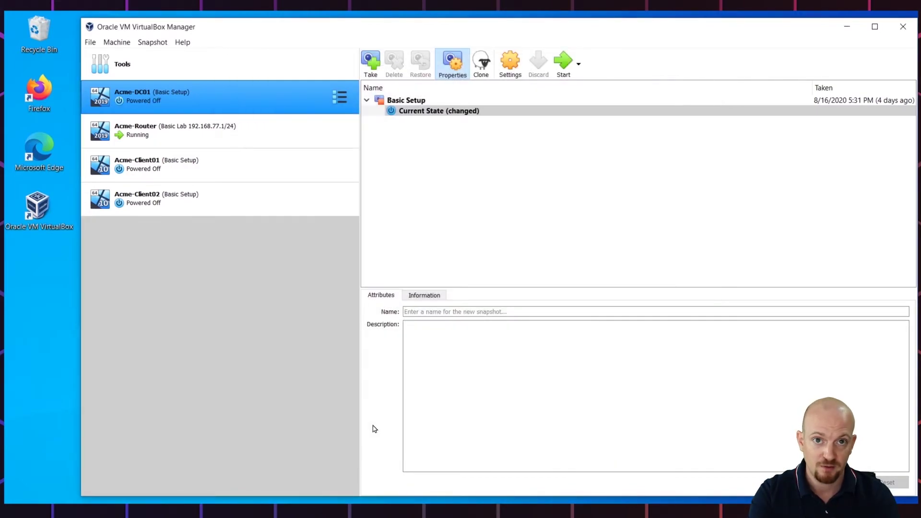
# Take a snapshot of Acme-DC01 named 'Basic Lab 192.168.77.20/24'.
pyautogui.click(370, 62)
pyautogui.press('BackSpace')
pyautogui.press('BackSpace')
pyautogui.press('BackSpace')
pyautogui.press('BackSpace')
pyautogui.press('BackSpace')
pyautogui.press('BackSpace')
pyautogui.press('BackSpace')
pyautogui.press('BackSpace')
pyautogui.press('BackSpace')
pyautogui.press('BackSpace')
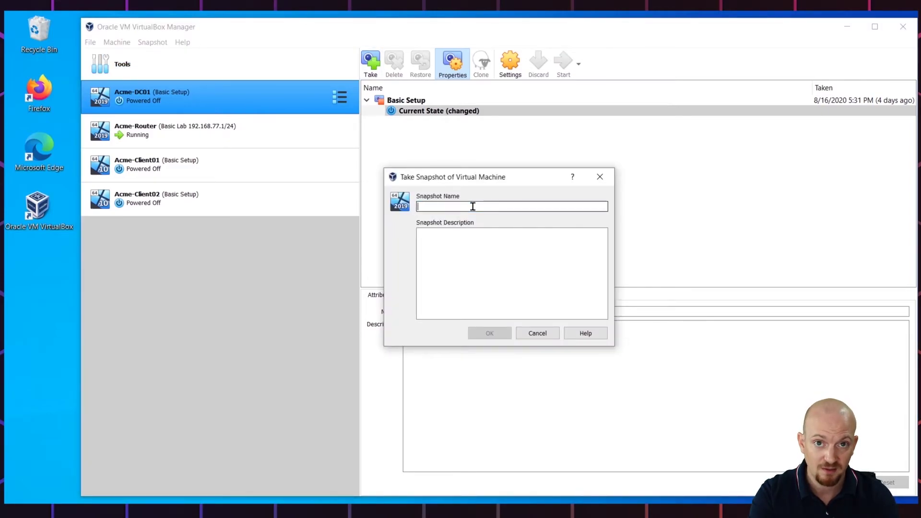
pyautogui.write('Basic')
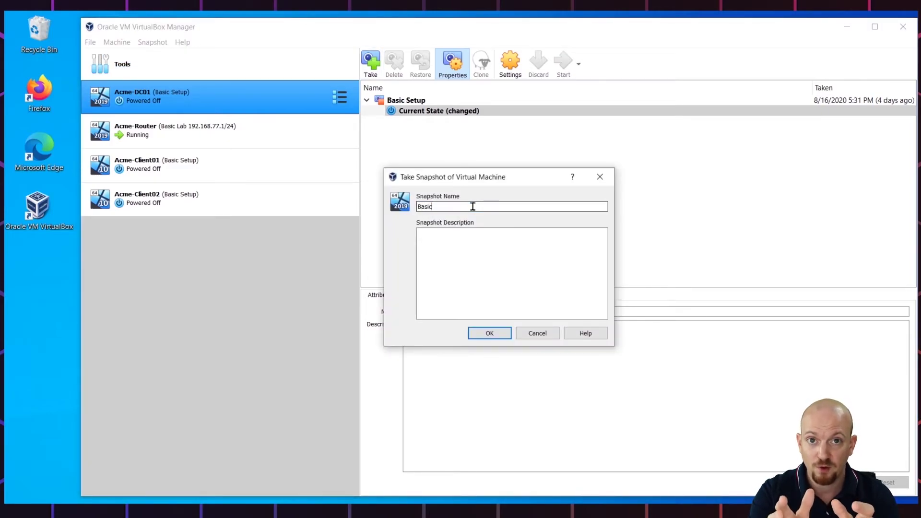
pyautogui.write(' Lab 19')
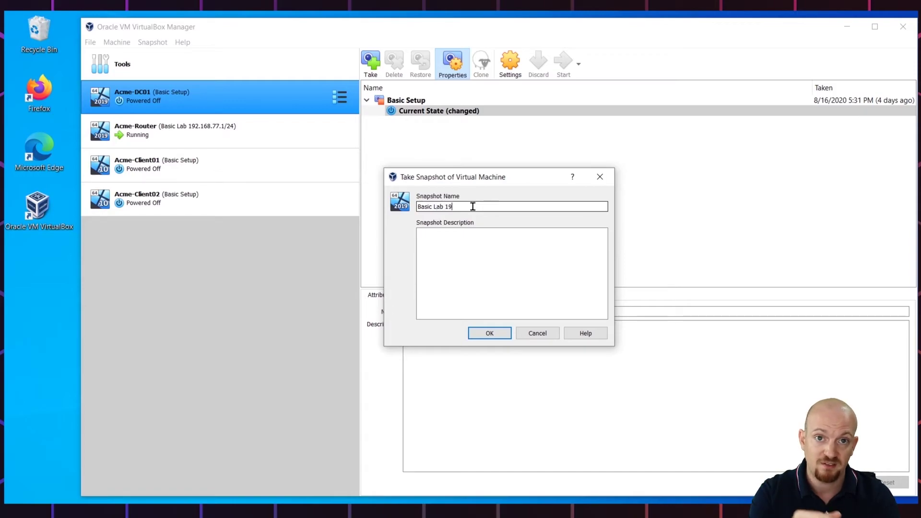
pyautogui.write('2.168.')
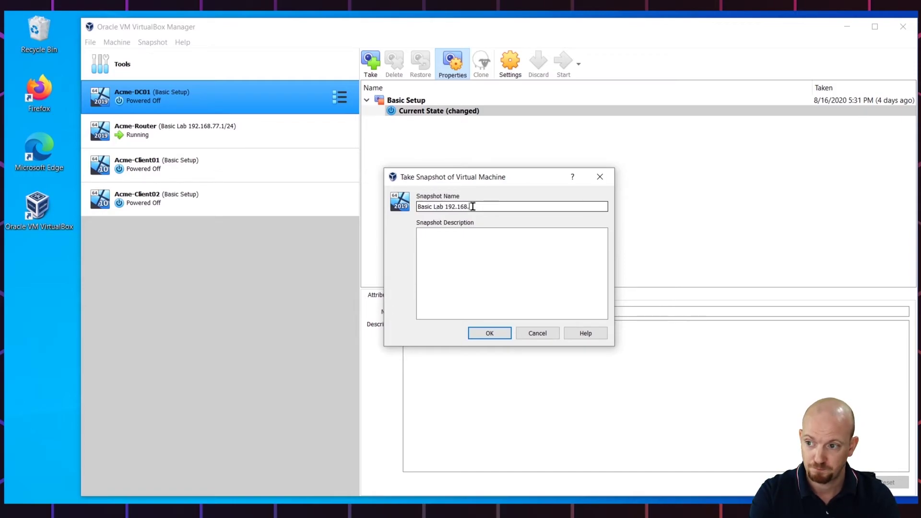
pyautogui.write('77.20')
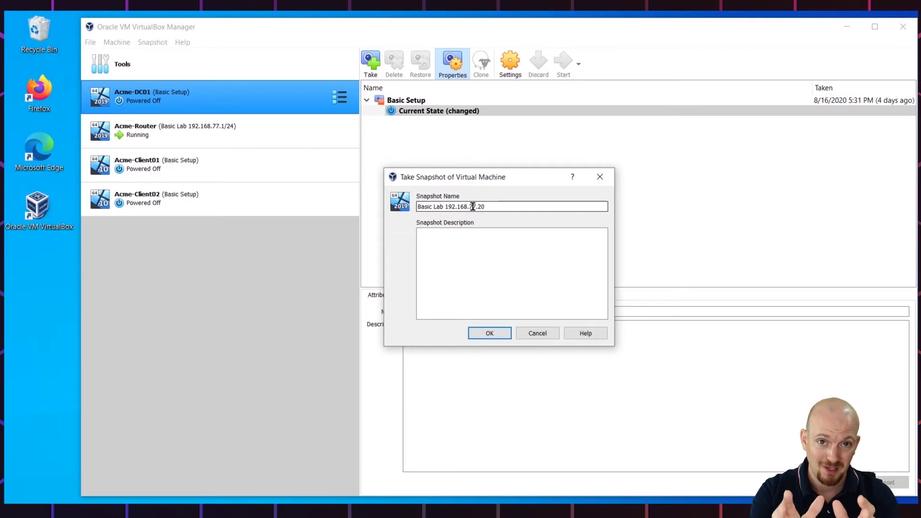
pyautogui.write('/24')
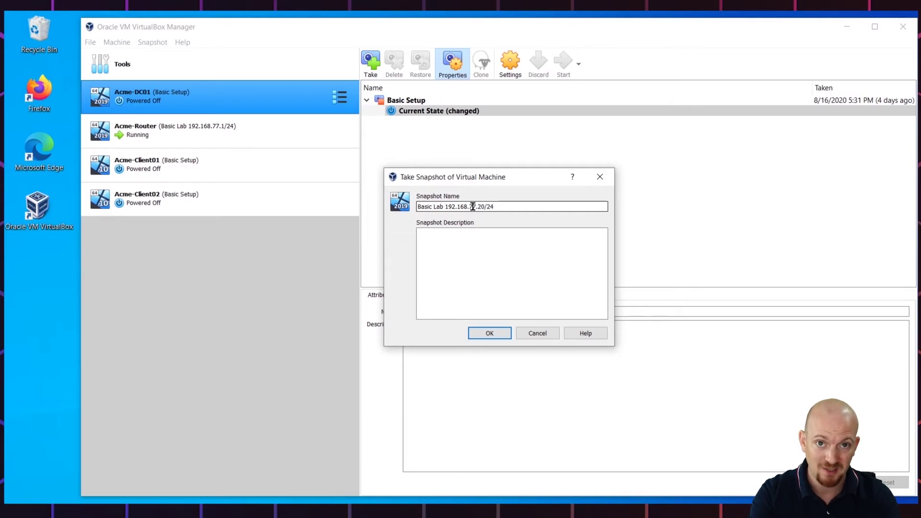
pyautogui.click(481, 331)
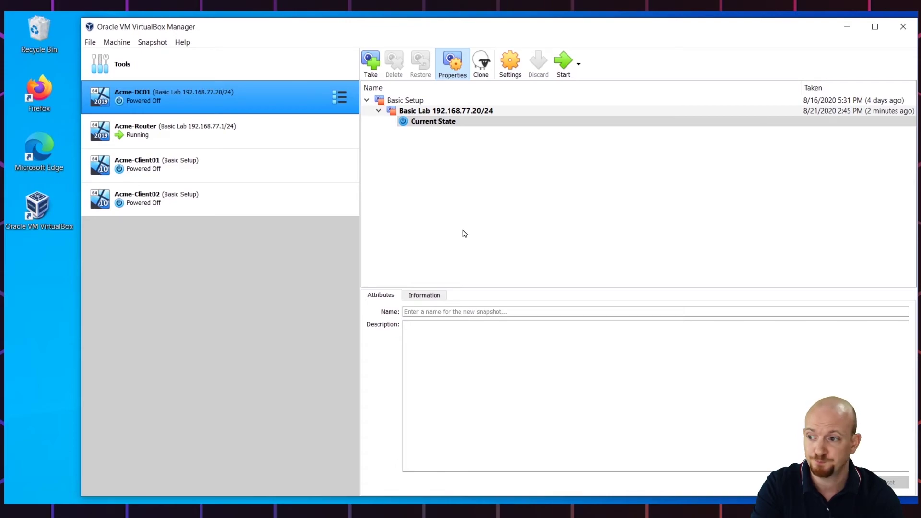
# Attach Acme-Client01's Adapter 1 to the Internal Network 'acmenet'.
pyautogui.click(263, 169)
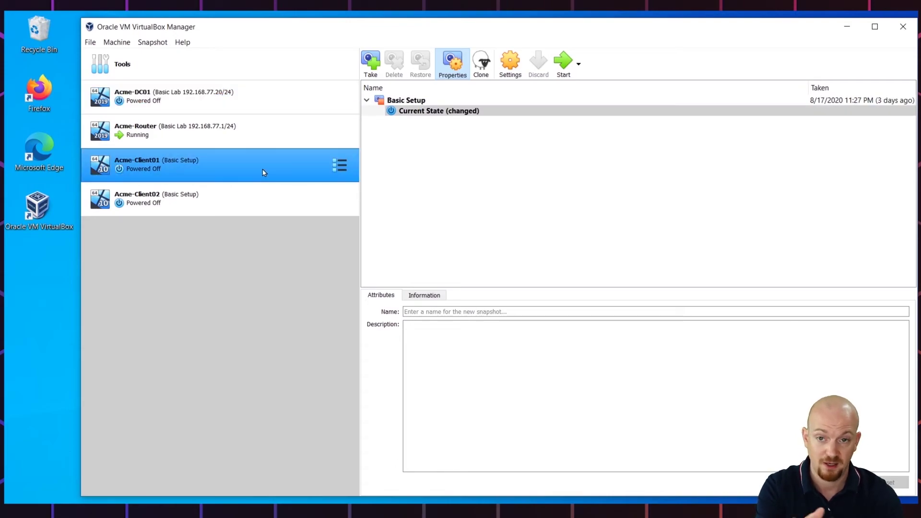
pyautogui.click(509, 59)
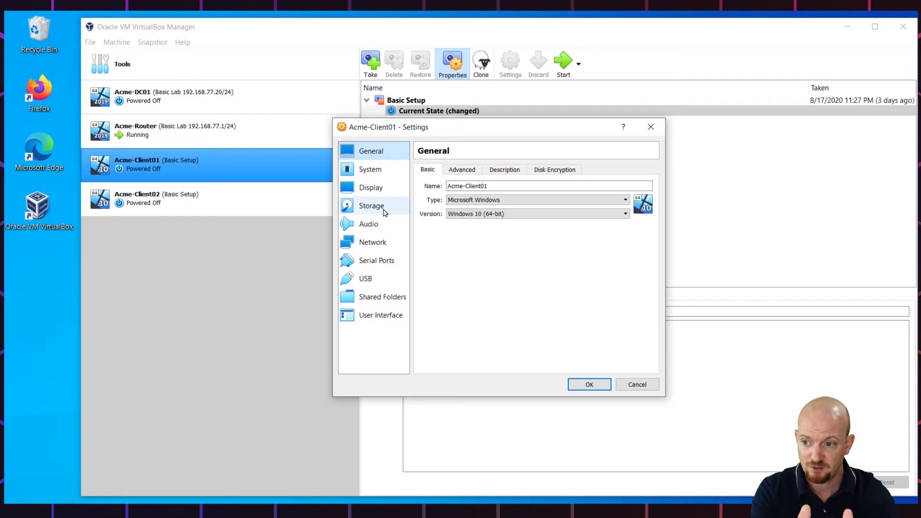
pyautogui.click(372, 242)
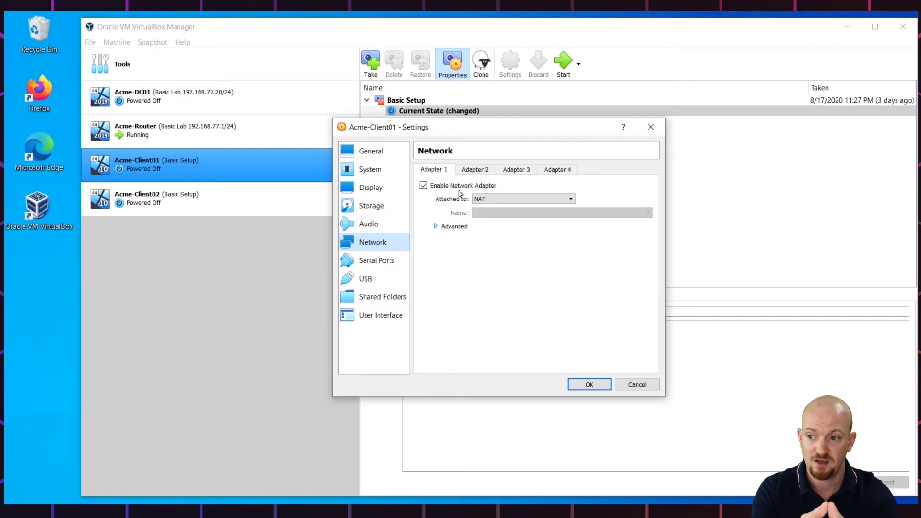
pyautogui.click(489, 201)
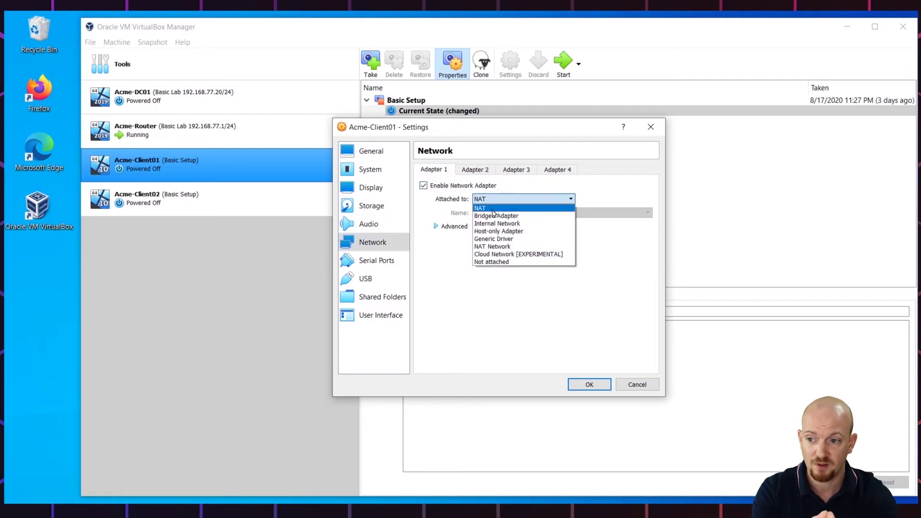
pyautogui.click(497, 224)
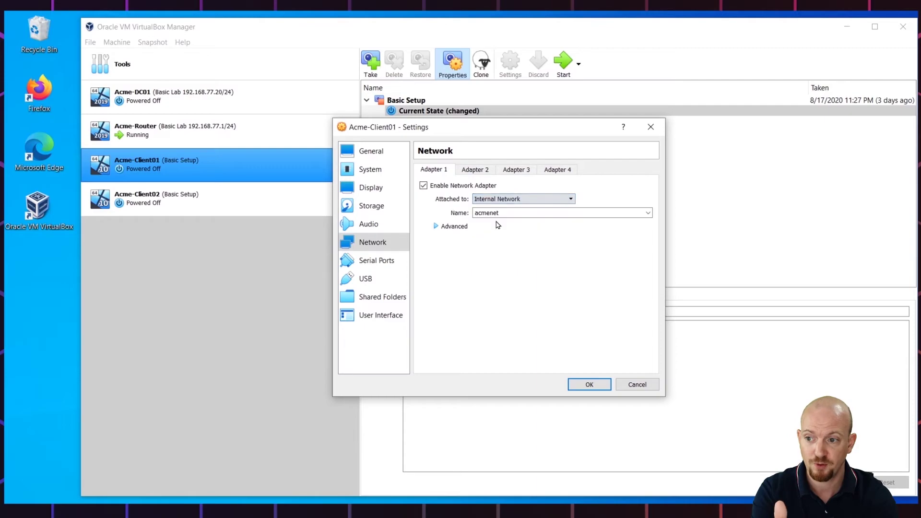
pyautogui.click(649, 214)
pyautogui.click(646, 222)
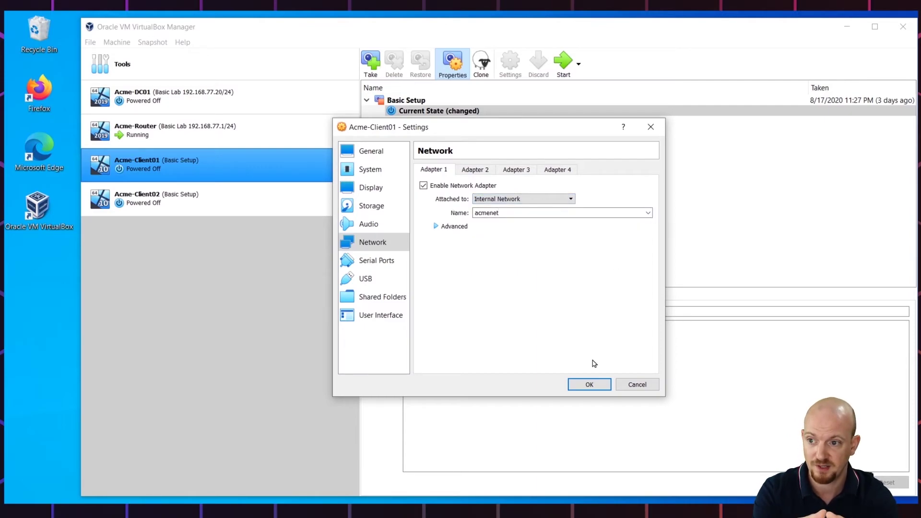
pyautogui.click(589, 385)
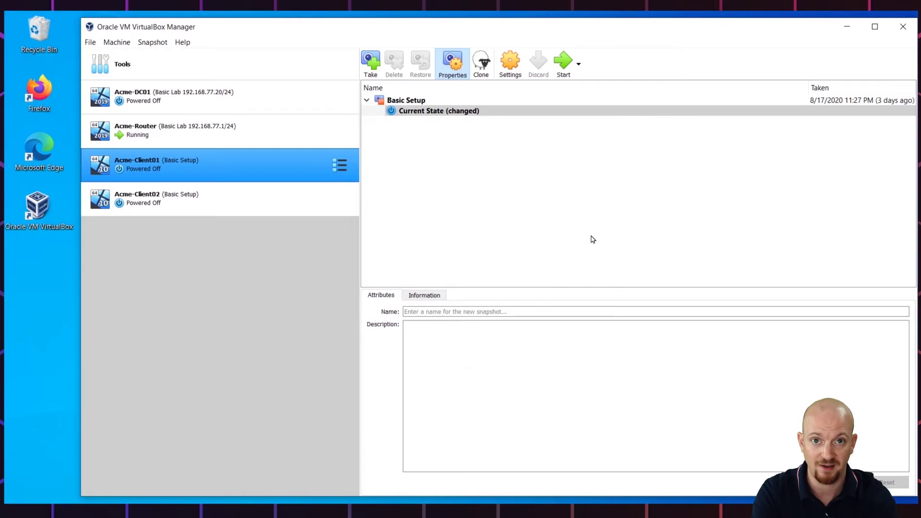
# Start Acme-Client01 and send Ctrl-Alt-Del to reach the sign-in screen.
pyautogui.click(564, 67)
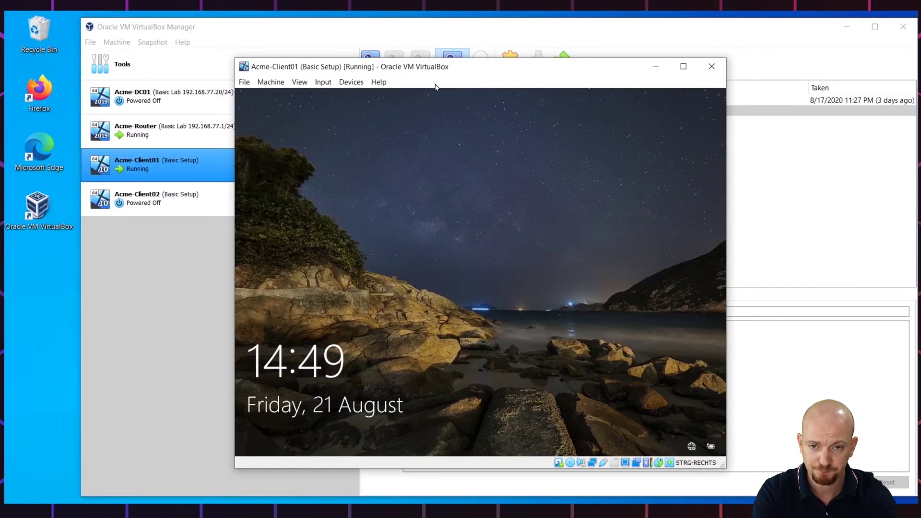
pyautogui.click(324, 82)
pyautogui.moveTo(336, 95)
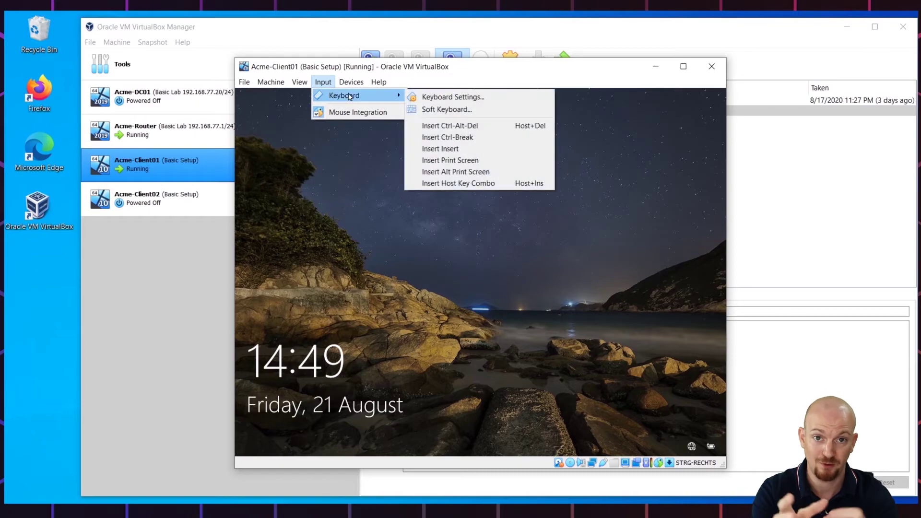
pyautogui.click(443, 126)
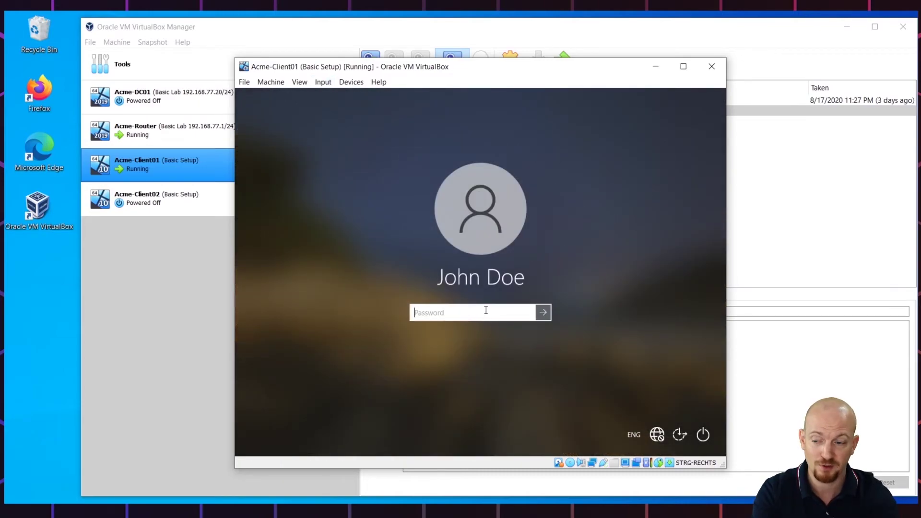
# Sign in to Acme-Client01 and run 'ping 8.8.8.8 -t' in Command Prompt, getting general failure.
pyautogui.write('**********')
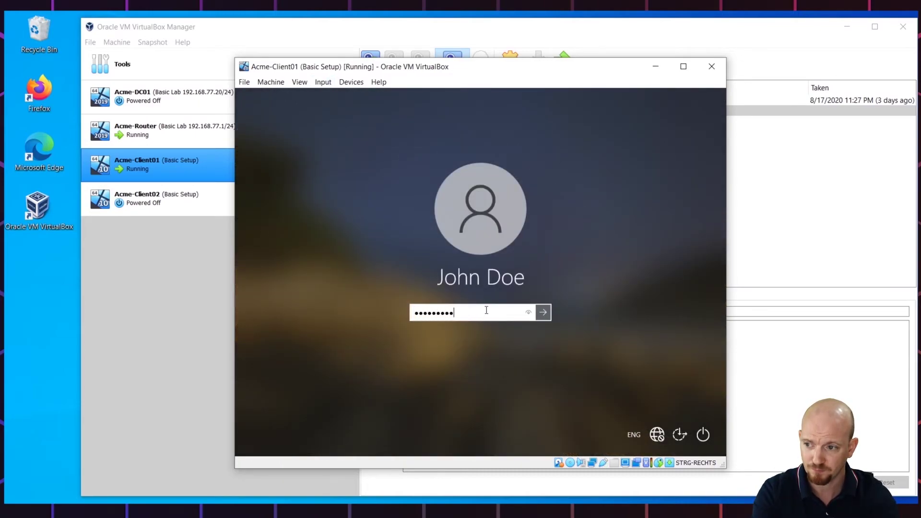
pyautogui.press('Return')
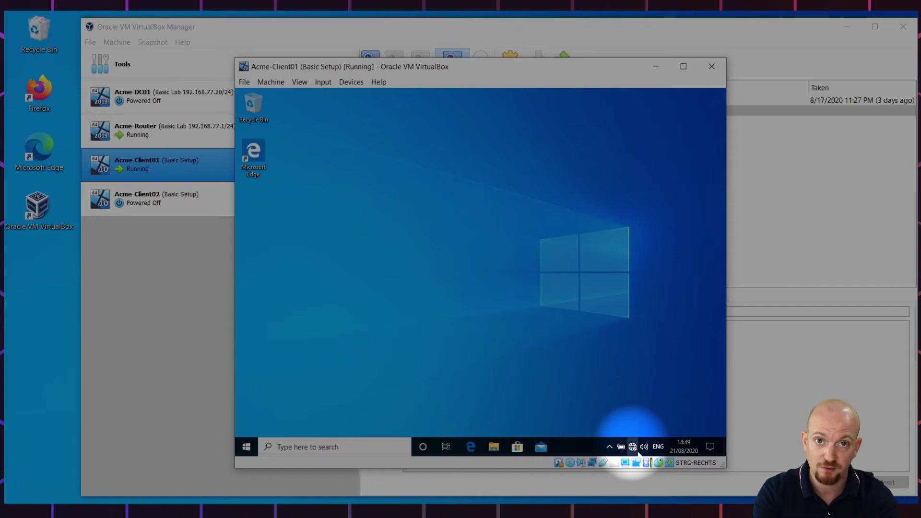
pyautogui.moveTo(634, 449)
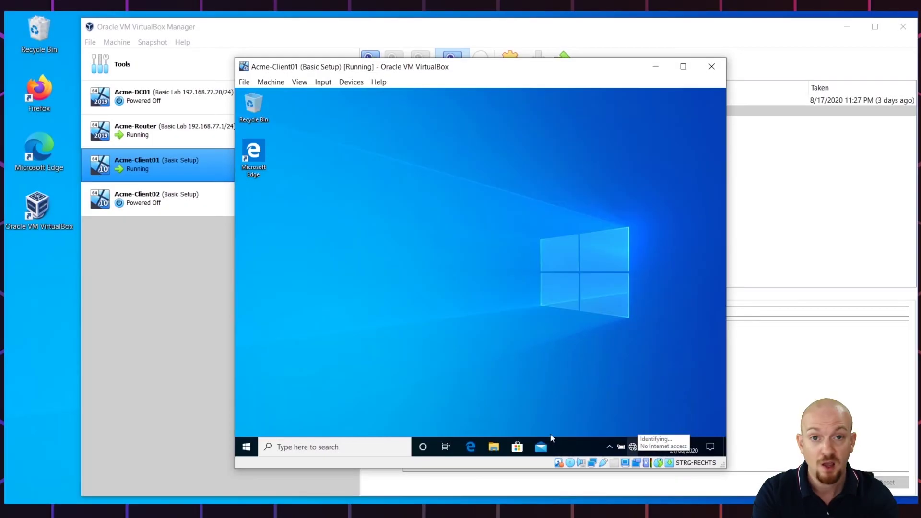
pyautogui.click(254, 447)
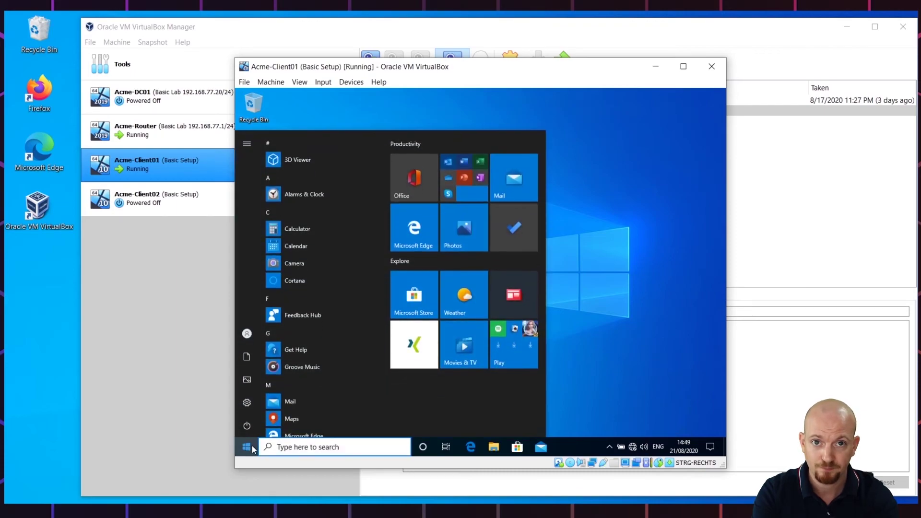
pyautogui.write('c')
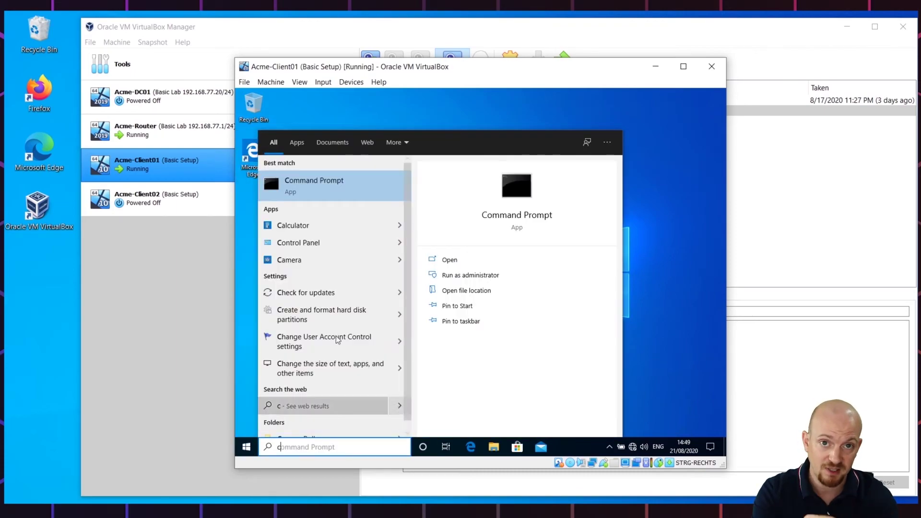
pyautogui.click(338, 183)
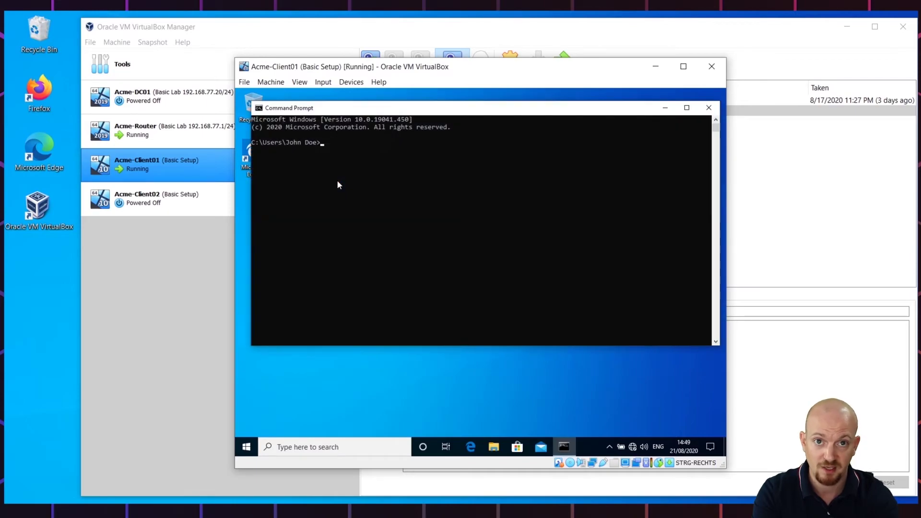
pyautogui.write('ping')
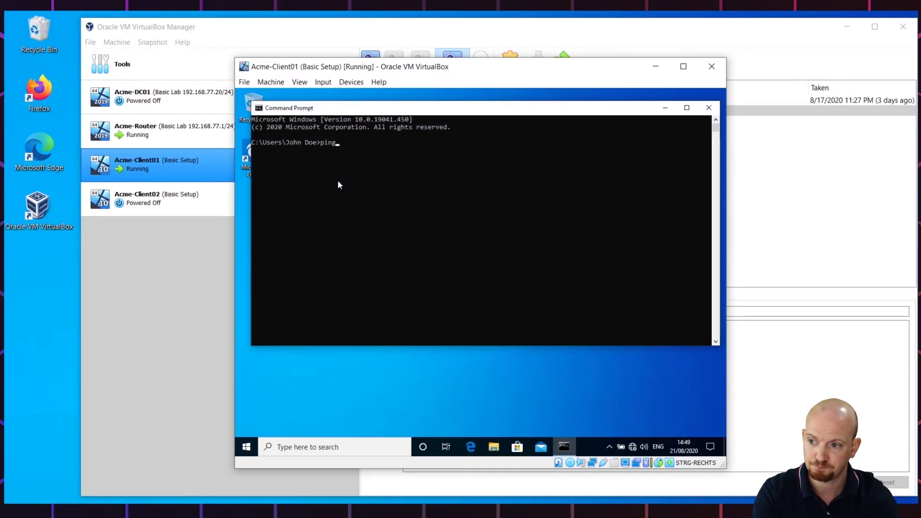
pyautogui.write(' 8.8.8.8 -t')
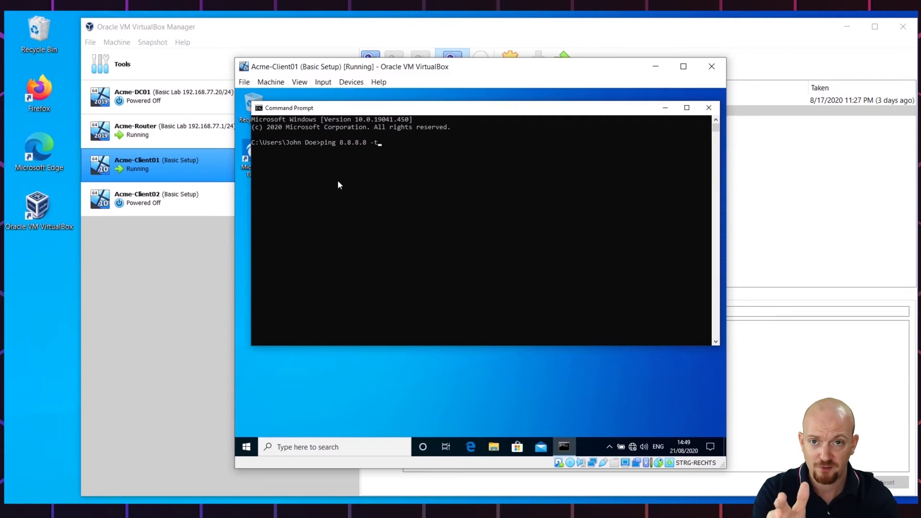
pyautogui.press('Return')
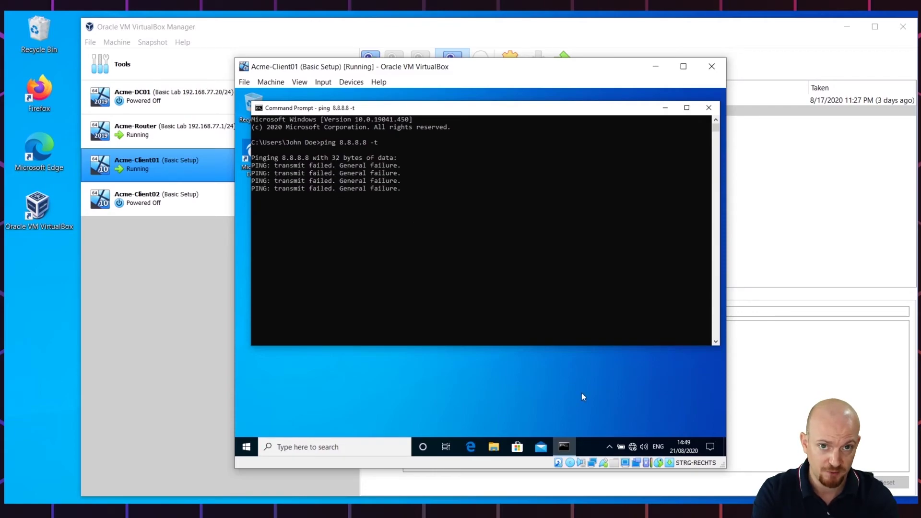
# Switch Acme-Client01's Ethernet IP assignment to Manual with IPv4 turned on.
pyautogui.rightClick(636, 449)
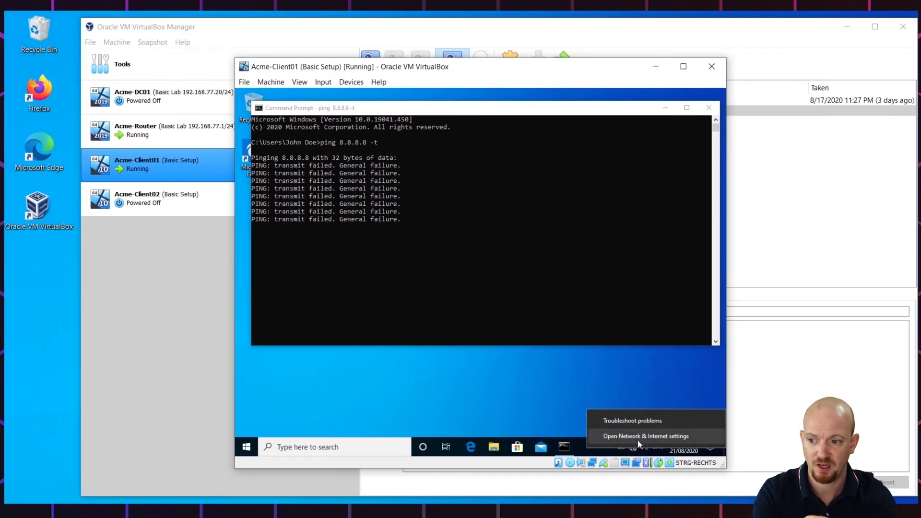
pyautogui.click(638, 440)
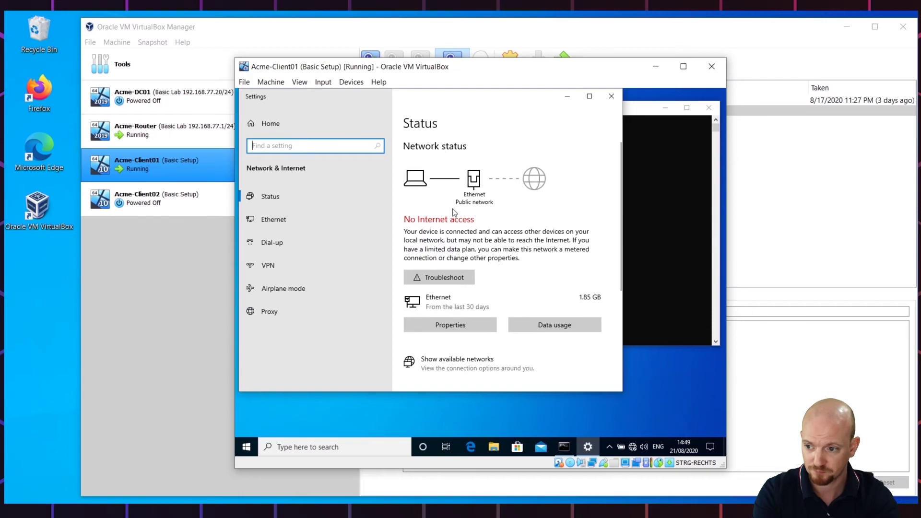
pyautogui.click(437, 323)
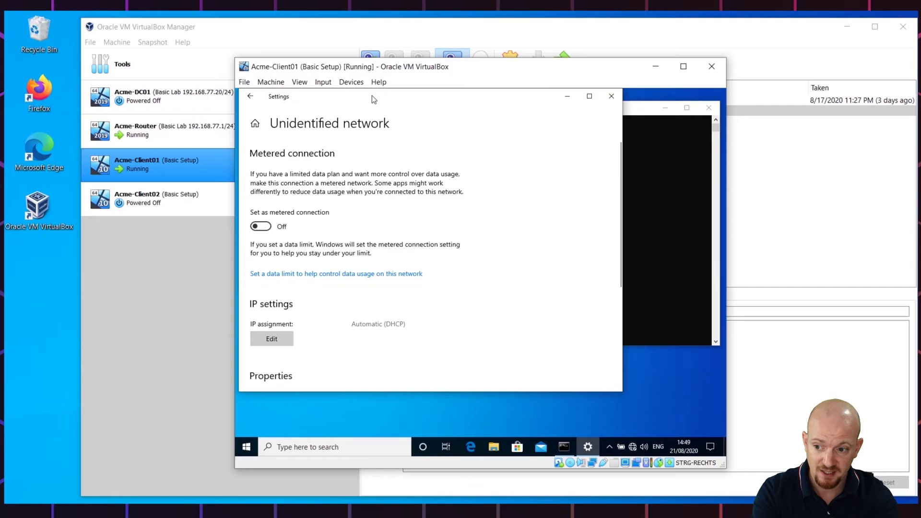
pyautogui.moveTo(372, 96); pyautogui.dragTo(480, 133)
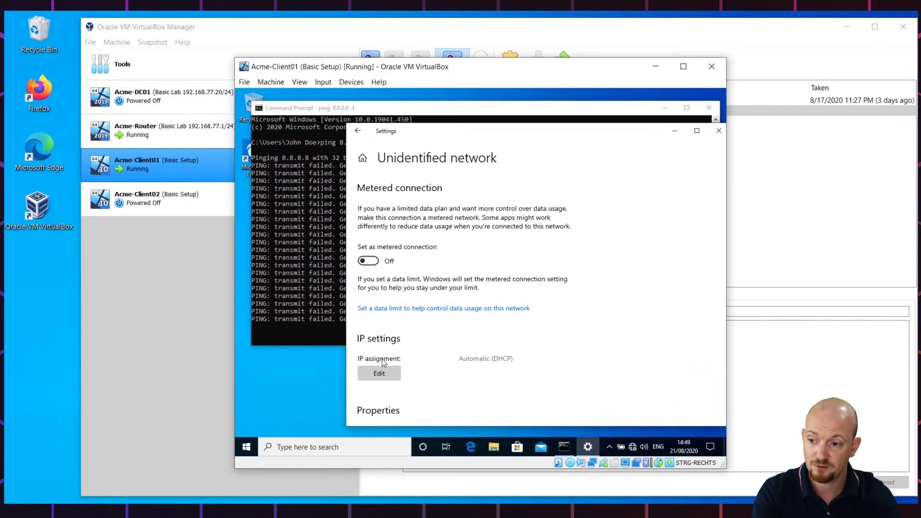
pyautogui.click(378, 374)
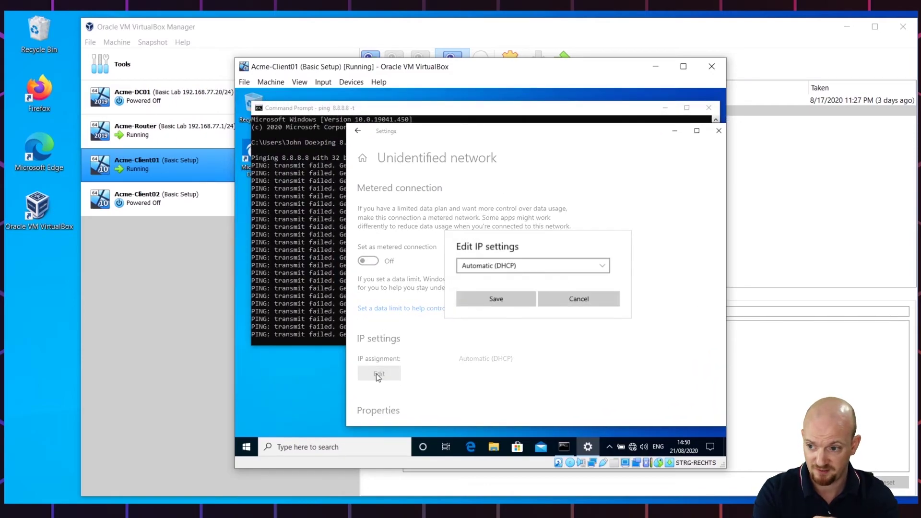
pyautogui.click(478, 268)
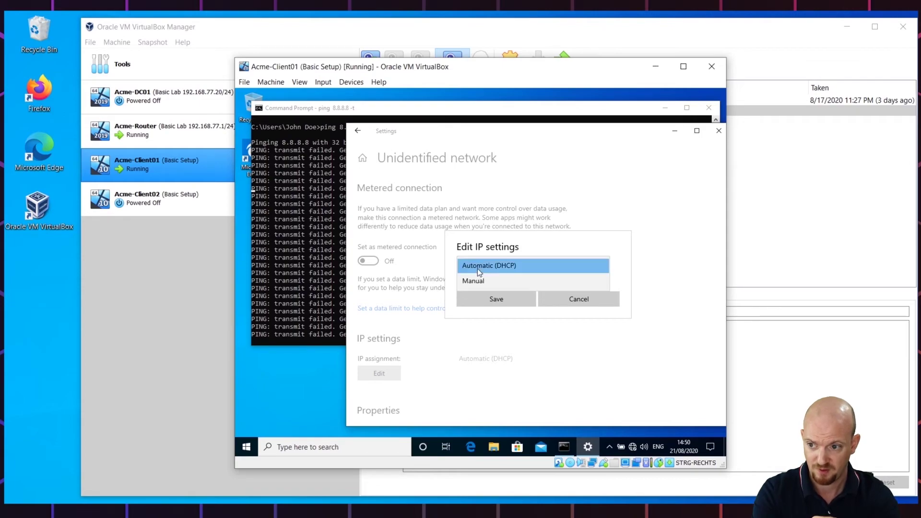
pyautogui.click(477, 282)
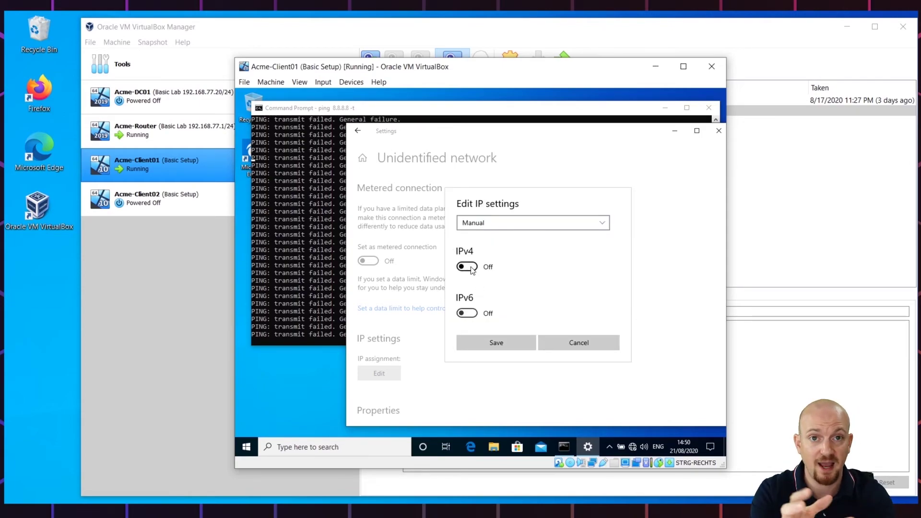
pyautogui.click(471, 269)
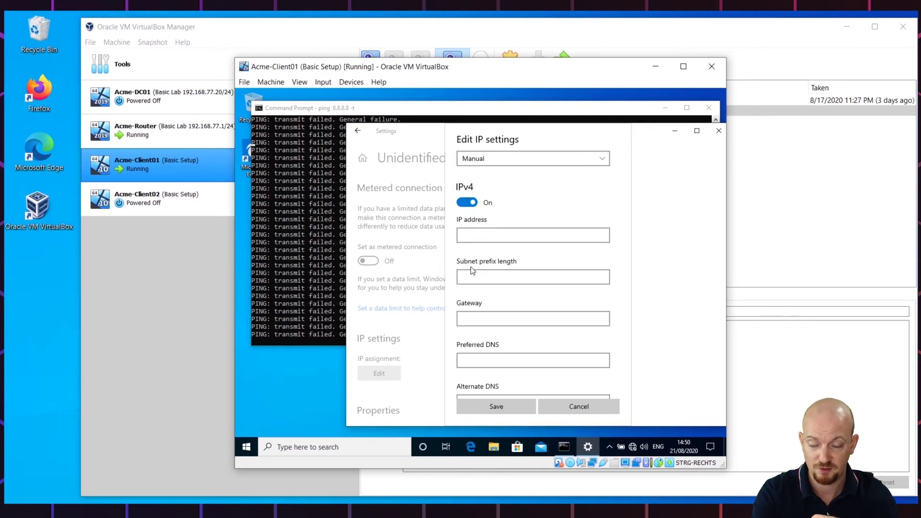
# Enter IP 192.168.77.50, prefix 24, gateway 192.168.77.1 and preferred DNS 8.8.8.8.
pyautogui.click(477, 235)
pyautogui.write('192')
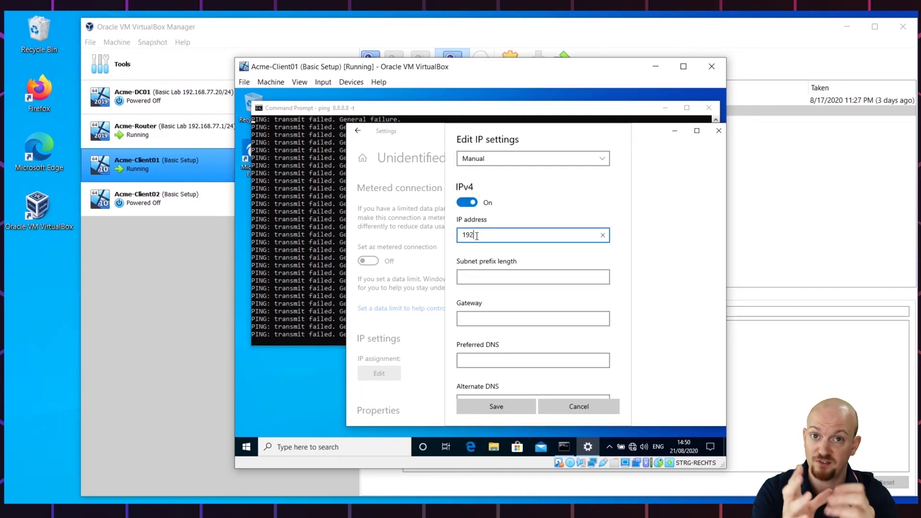
pyautogui.write('.168')
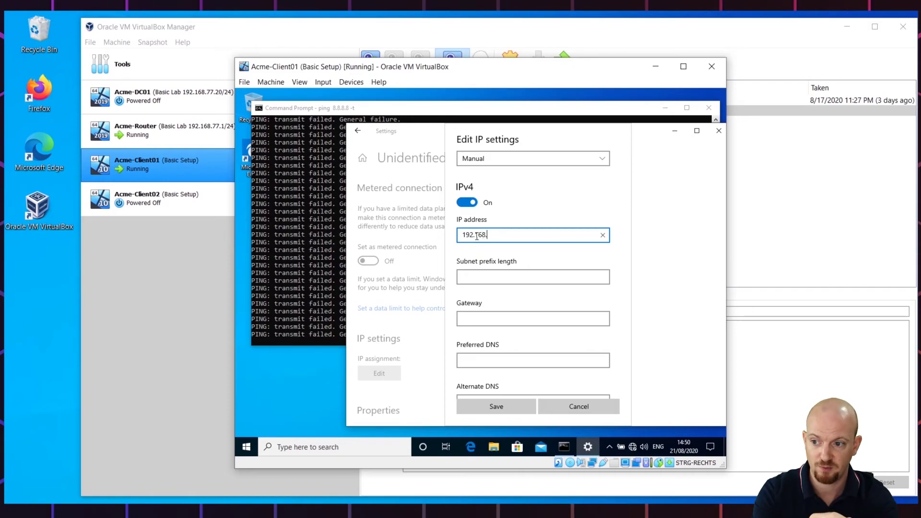
pyautogui.write('.77.50')
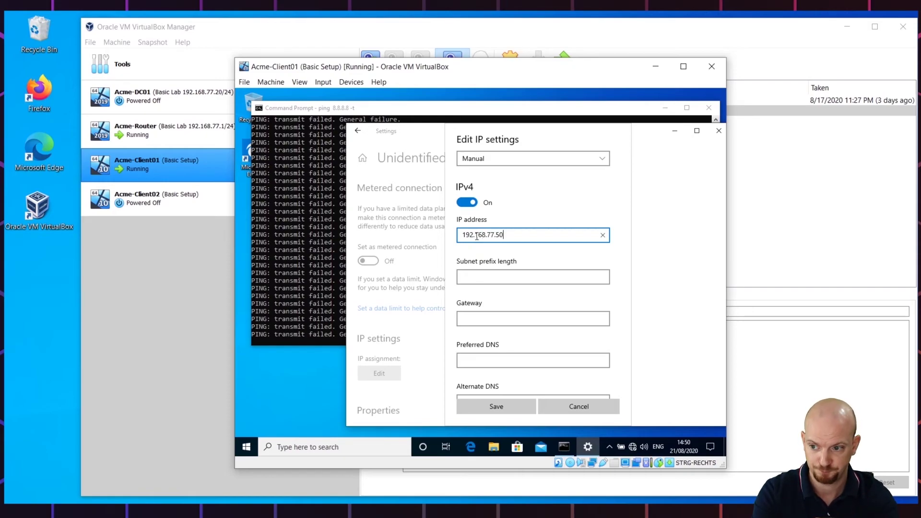
pyautogui.click(466, 278)
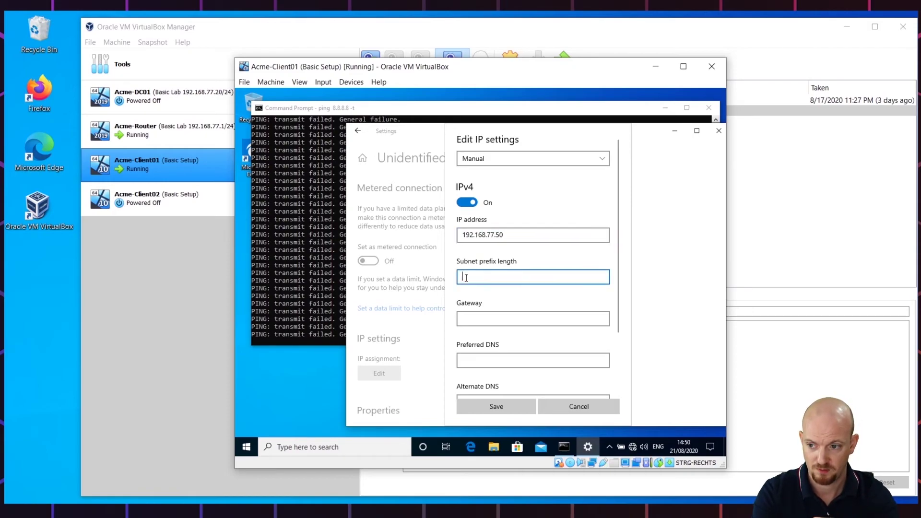
pyautogui.write('24')
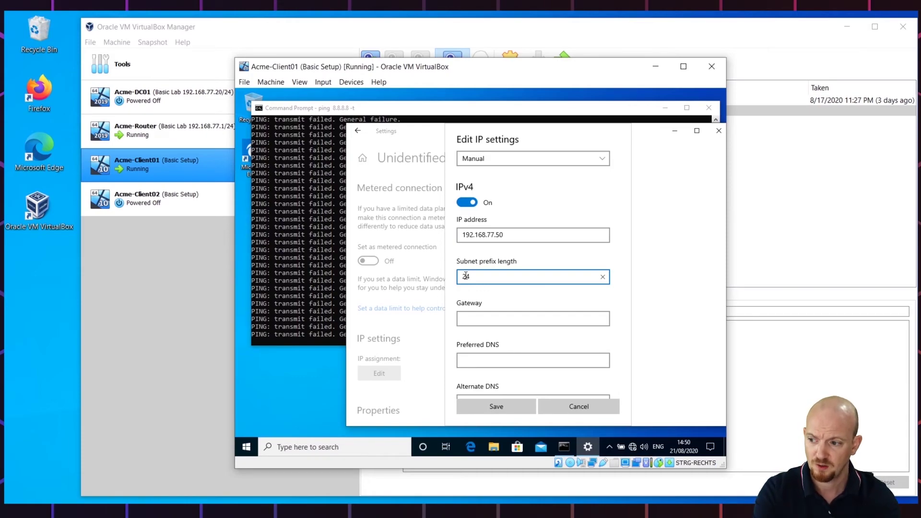
pyautogui.click(470, 320)
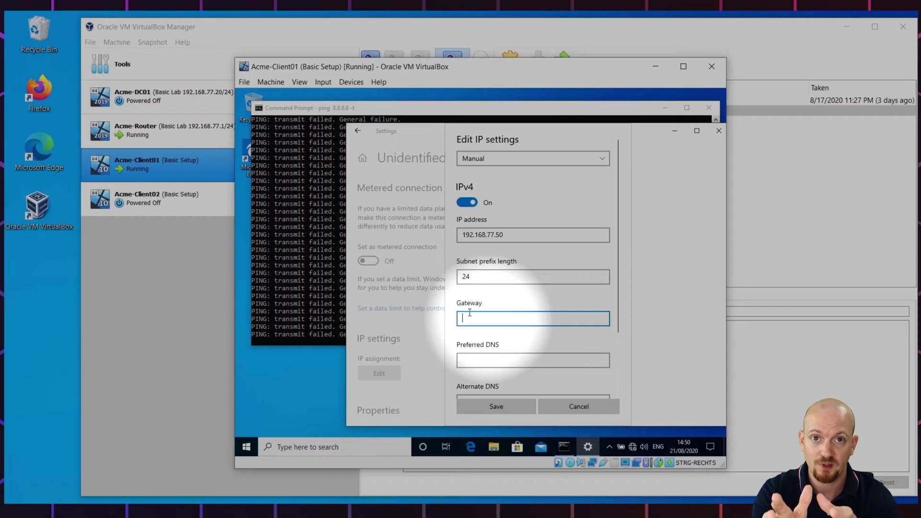
pyautogui.write('192.1')
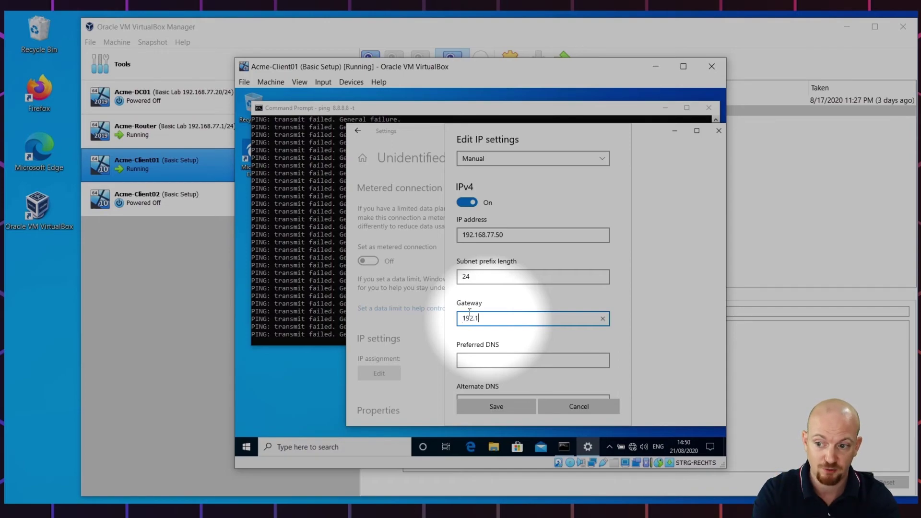
pyautogui.write('68.77')
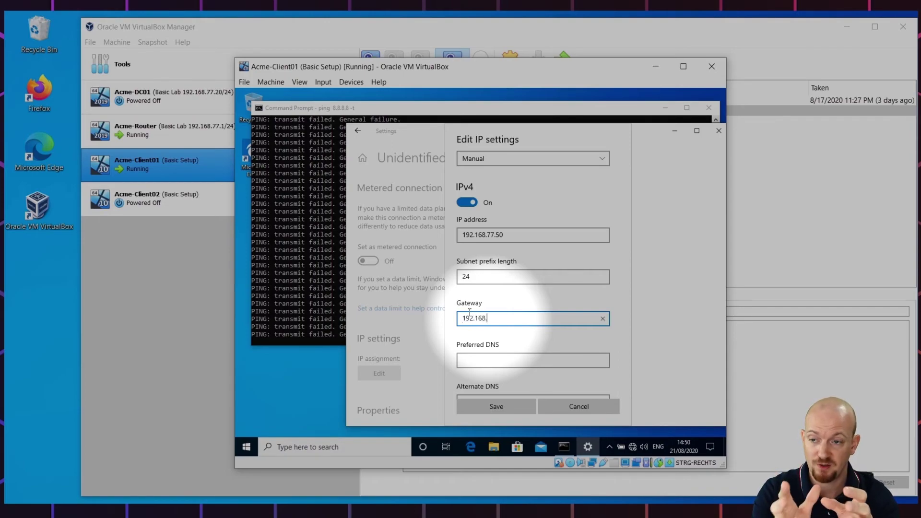
pyautogui.write('.1')
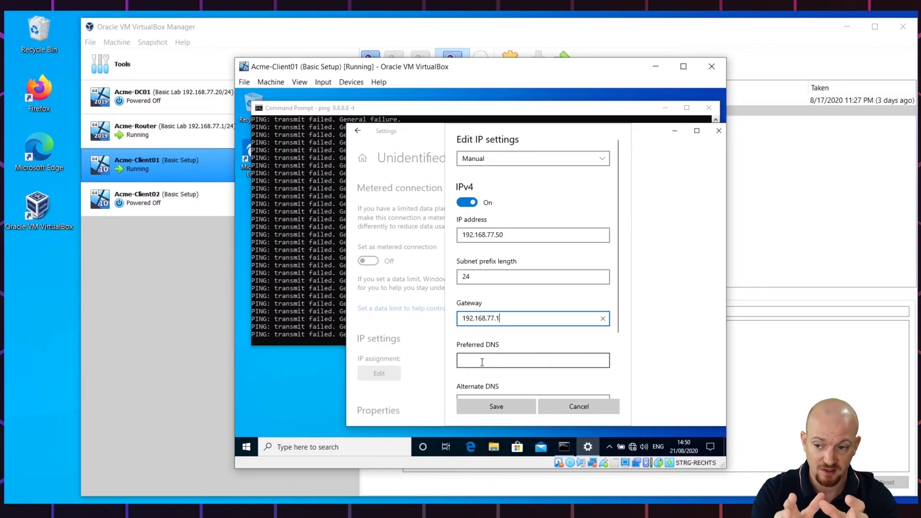
pyautogui.click(482, 361)
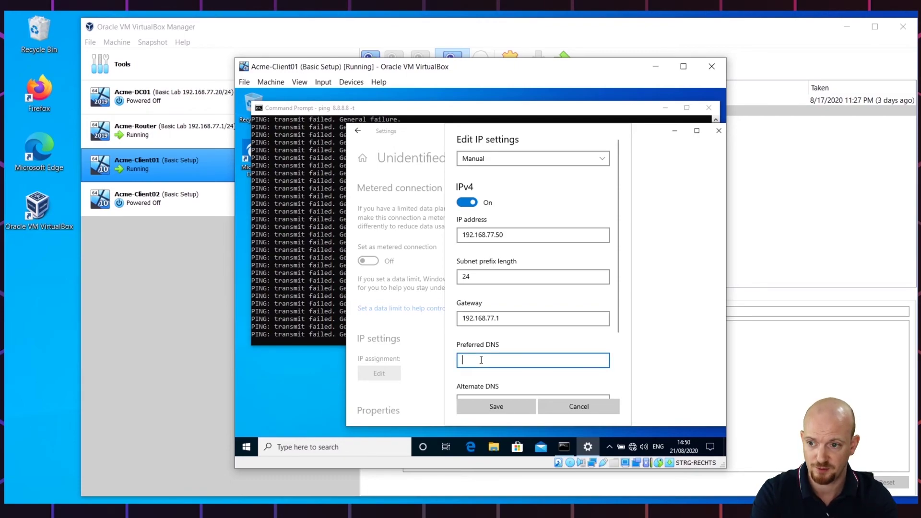
pyautogui.write('8.8.8.8')
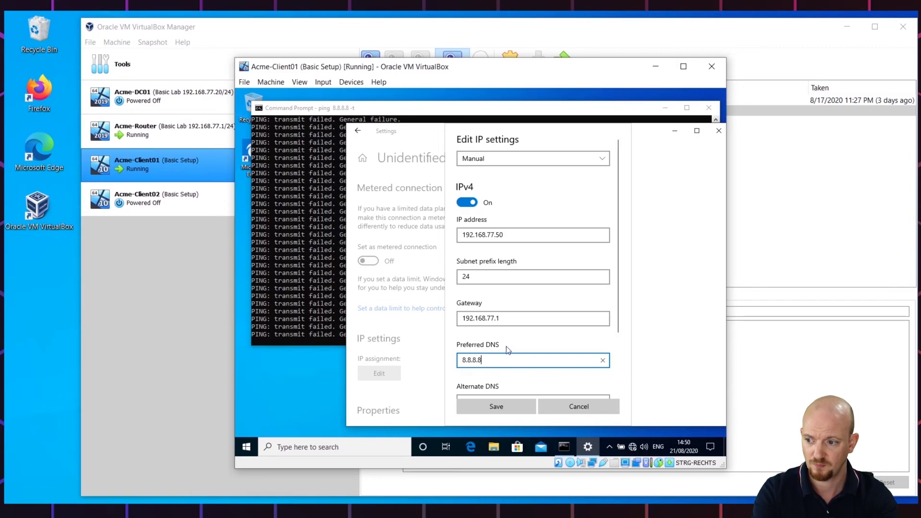
# Save the static IP settings, allow network discovery, and view the ping replies to 8.8.8.8.
pyautogui.click(493, 413)
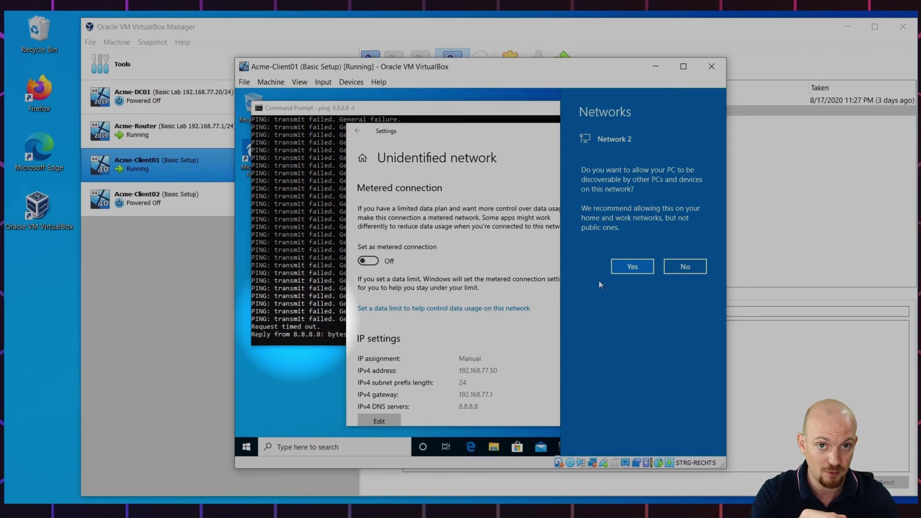
pyautogui.click(623, 267)
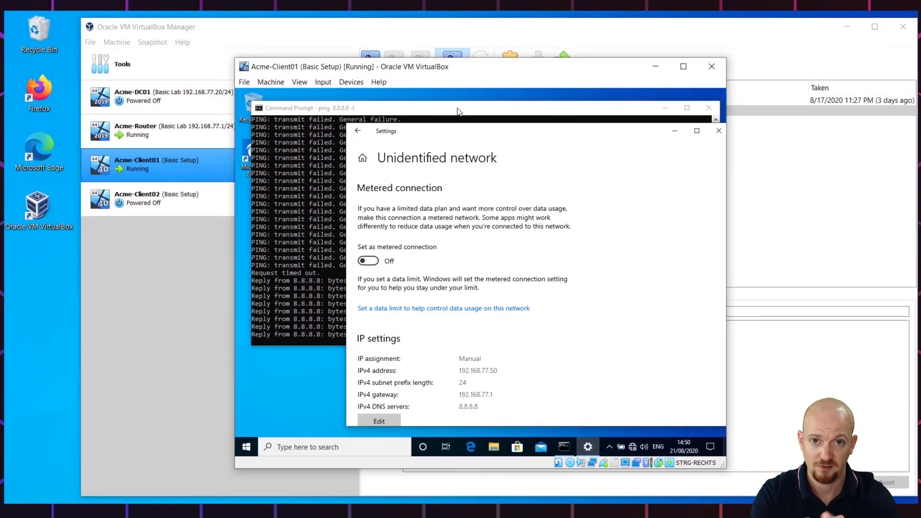
pyautogui.click(458, 111)
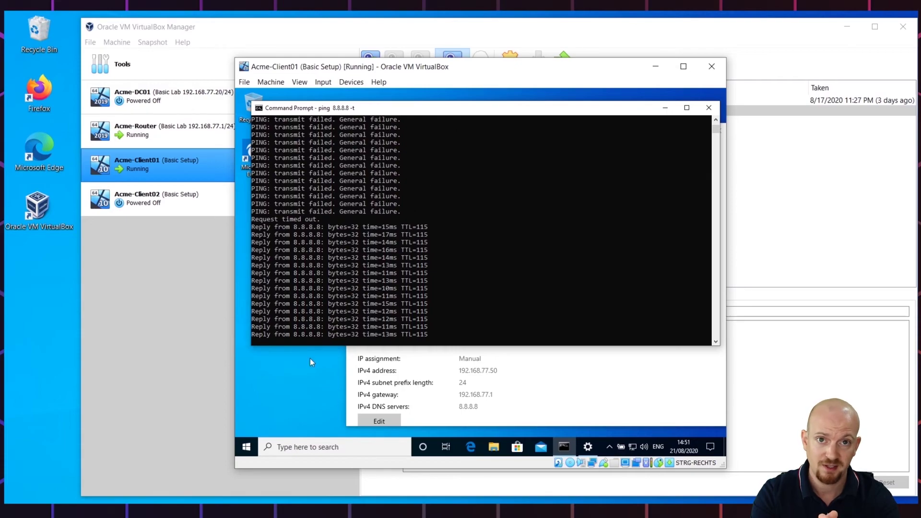
# Shut down the Acme-Client01 guest from the Start power menu.
pyautogui.click(245, 448)
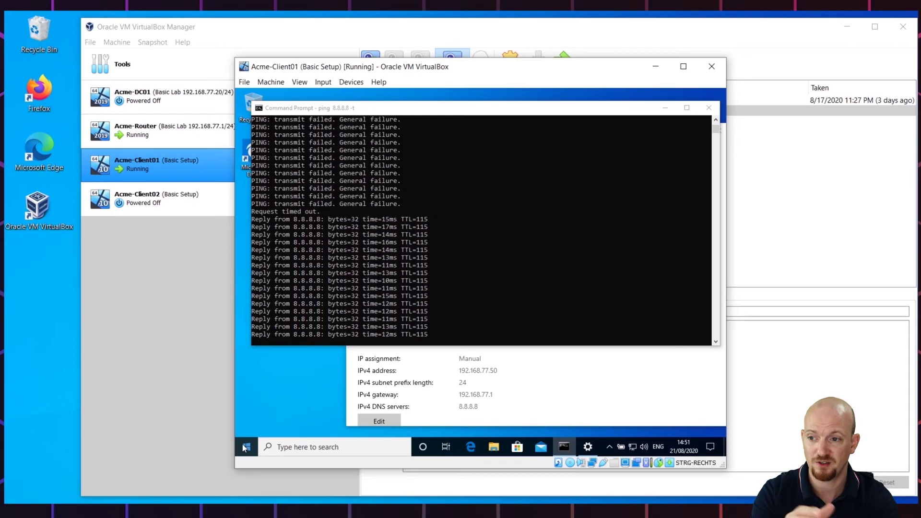
pyautogui.rightClick(245, 447)
pyautogui.moveTo(287, 416)
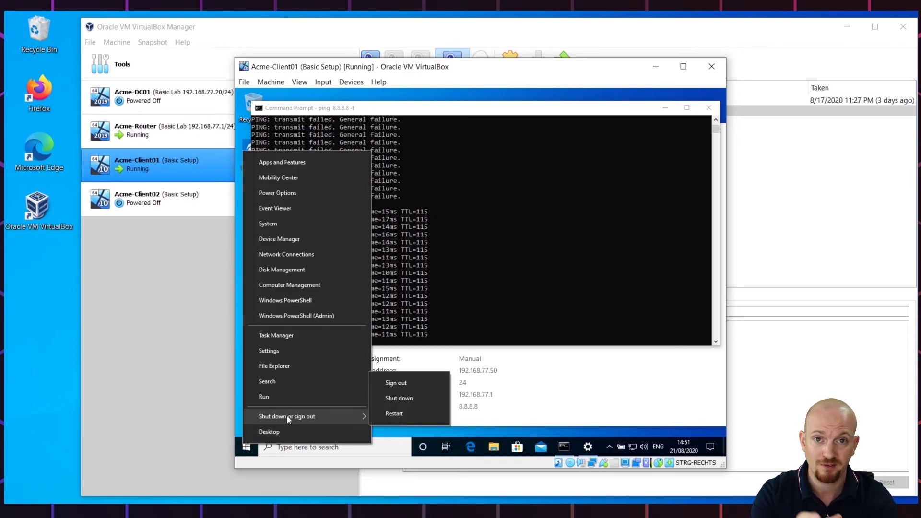
pyautogui.click(411, 399)
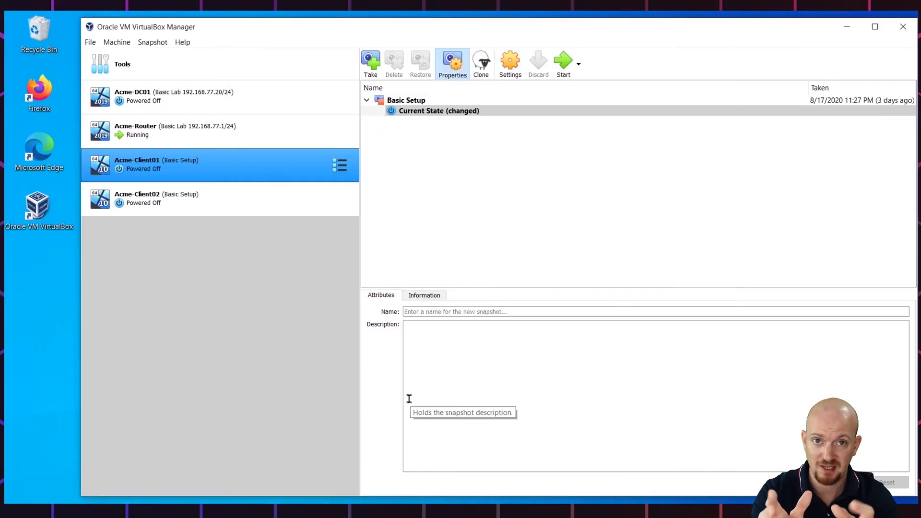
# Snapshot Acme-Client01 as 'Basic Lab 192.168.77.50/24', then open Acme-Client02's settings.
pyautogui.click(368, 66)
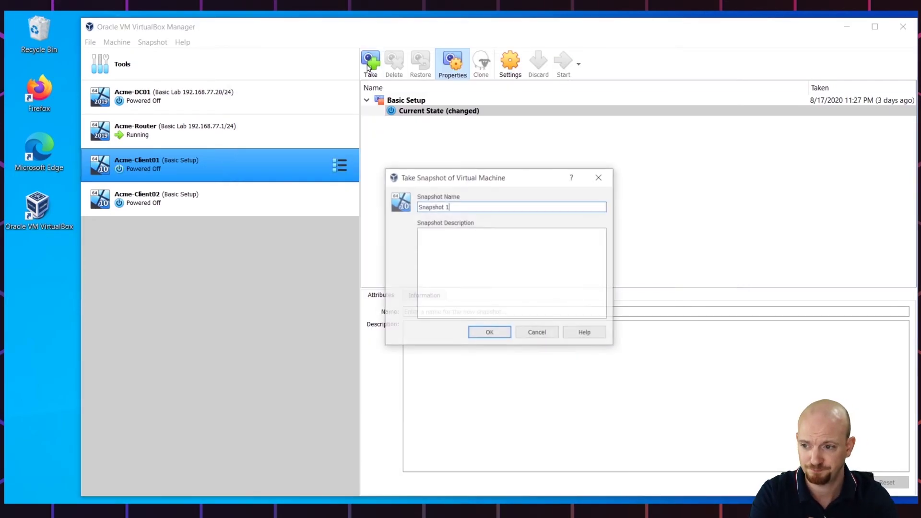
pyautogui.click(471, 206)
pyautogui.press('BackSpace')
pyautogui.press('BackSpace')
pyautogui.press('BackSpace')
pyautogui.press('BackSpace')
pyautogui.press('BackSpace')
pyautogui.press('BackSpace')
pyautogui.press('BackSpace')
pyautogui.press('BackSpace')
pyautogui.press('BackSpace')
pyautogui.press('BackSpace')
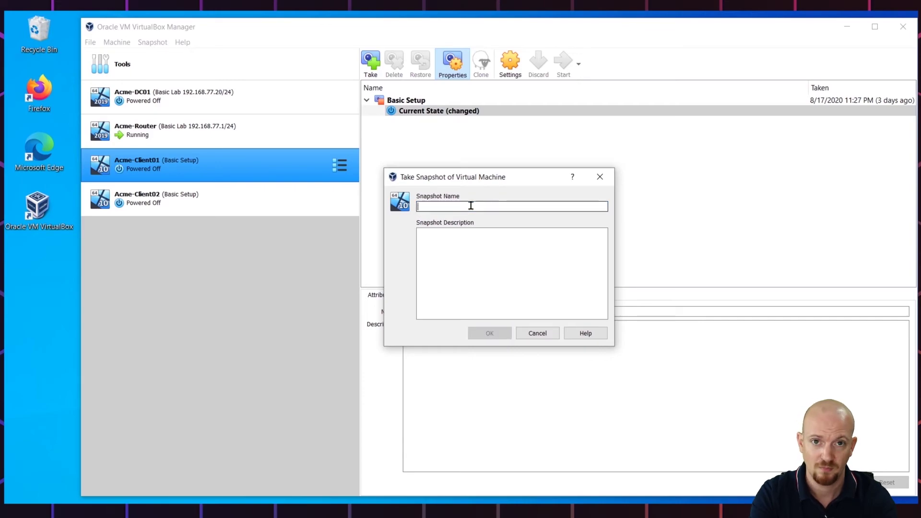
pyautogui.write('Ba')
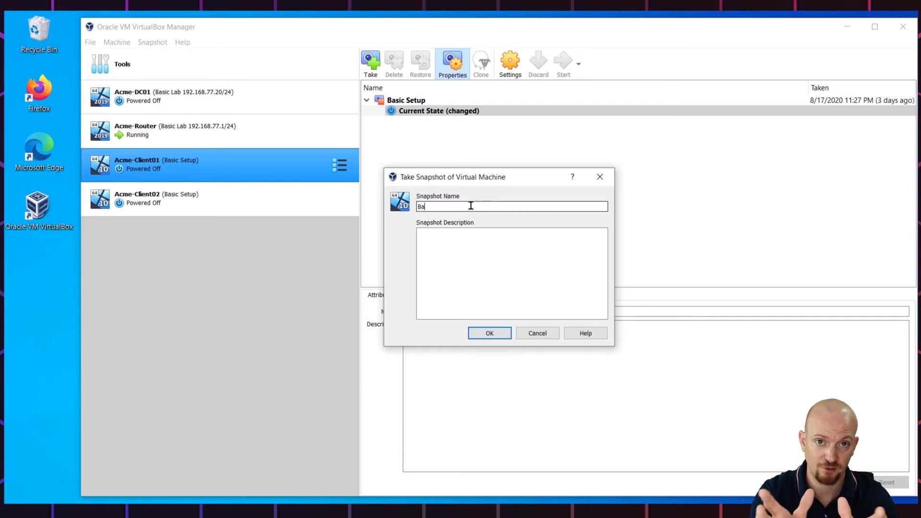
pyautogui.write('sic Lab 192.168.77')
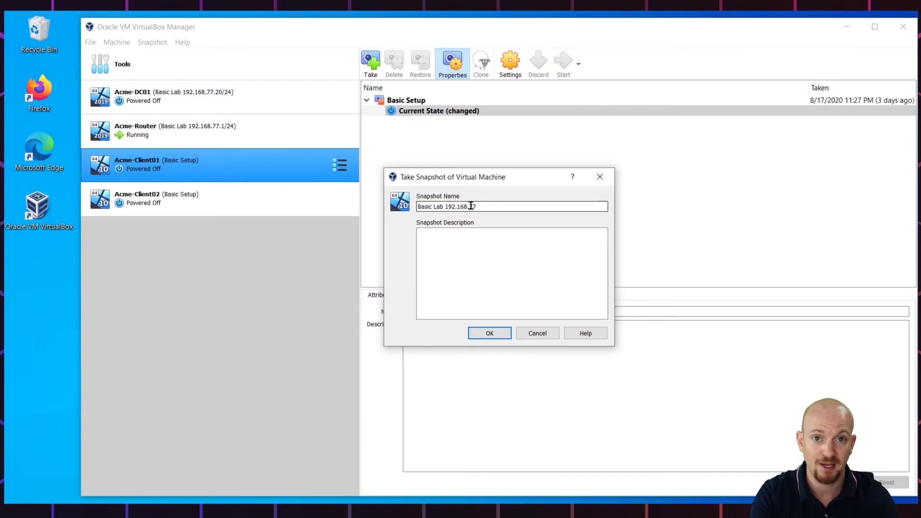
pyautogui.write('.50/24')
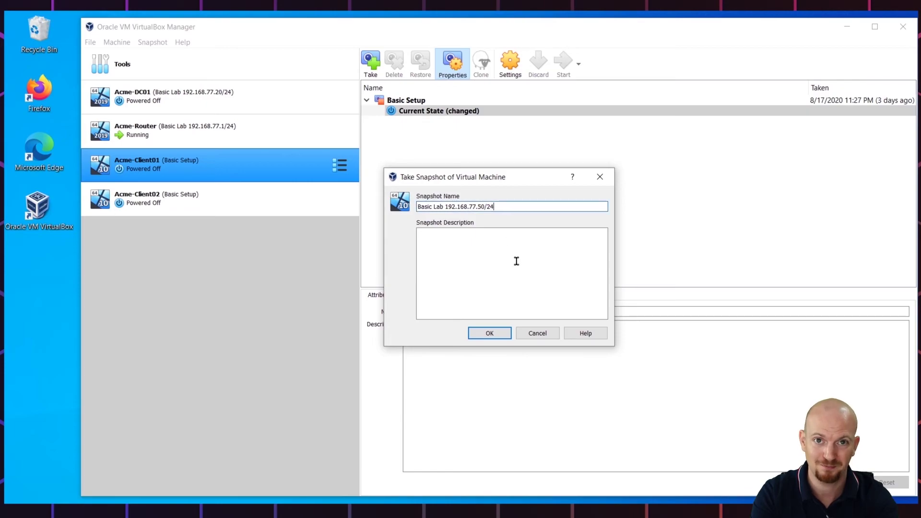
pyautogui.click(489, 333)
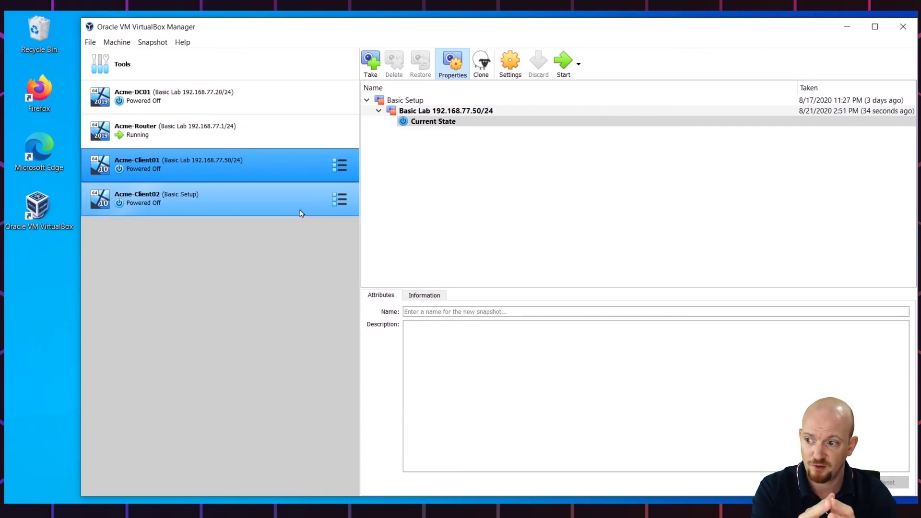
pyautogui.click(278, 208)
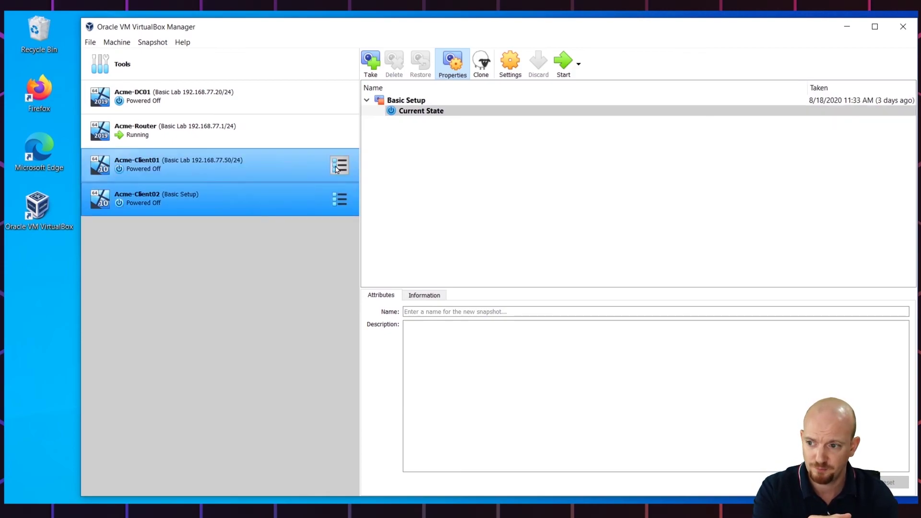
pyautogui.click(509, 62)
# Switch Adapter 1 from NAT to Internal Network, keep the name 'acmenet', and apply.
pyautogui.click(377, 241)
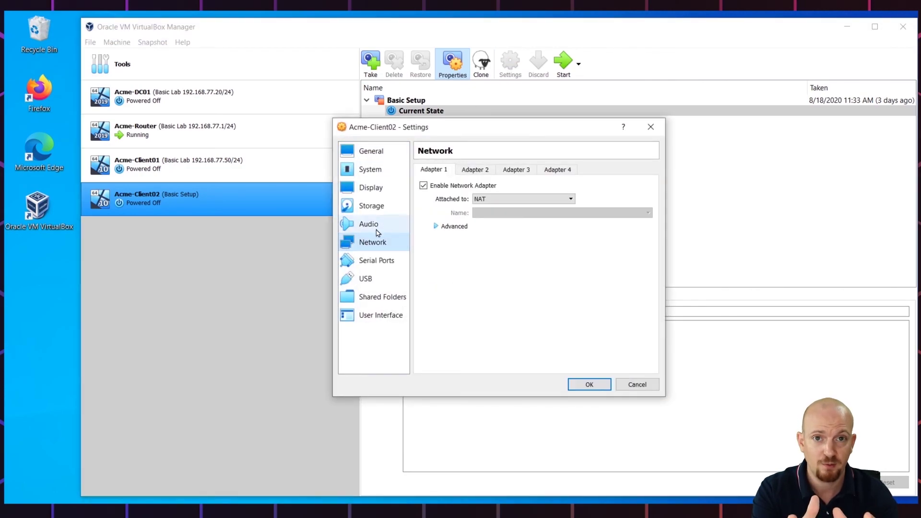
pyautogui.click(497, 201)
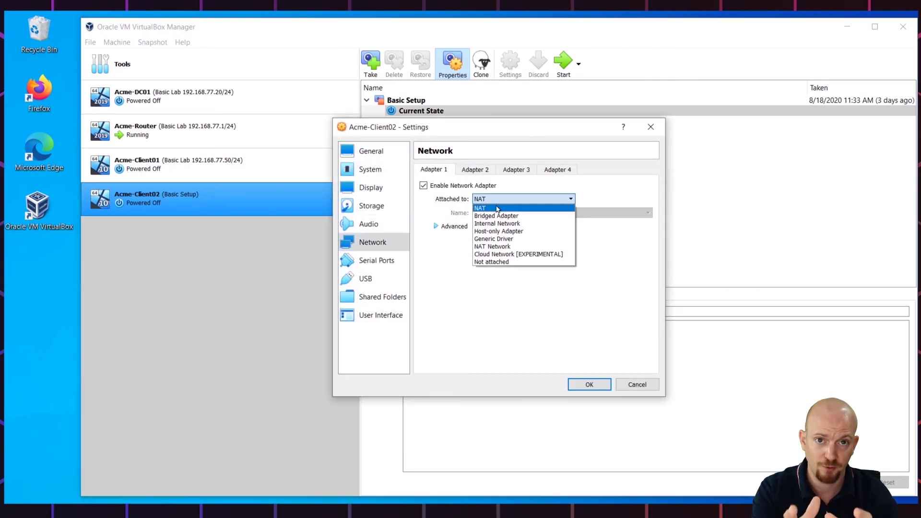
pyautogui.click(498, 223)
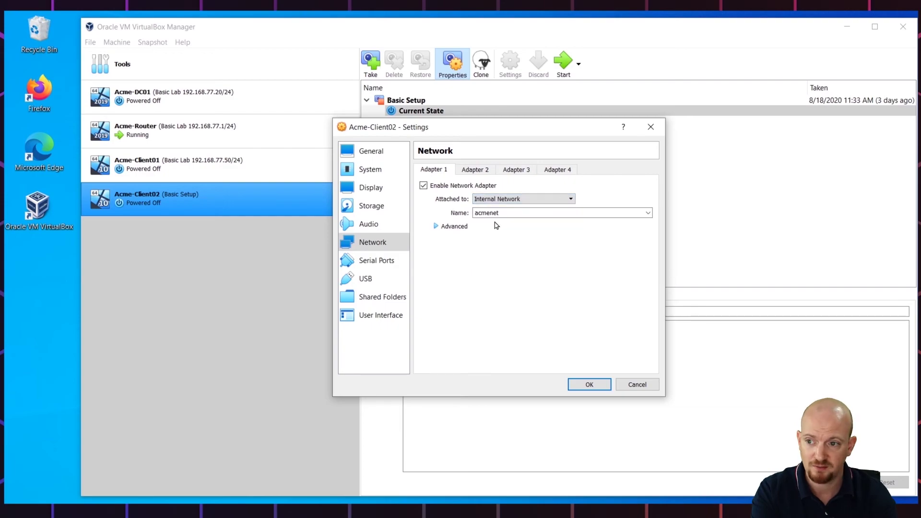
pyautogui.click(503, 214)
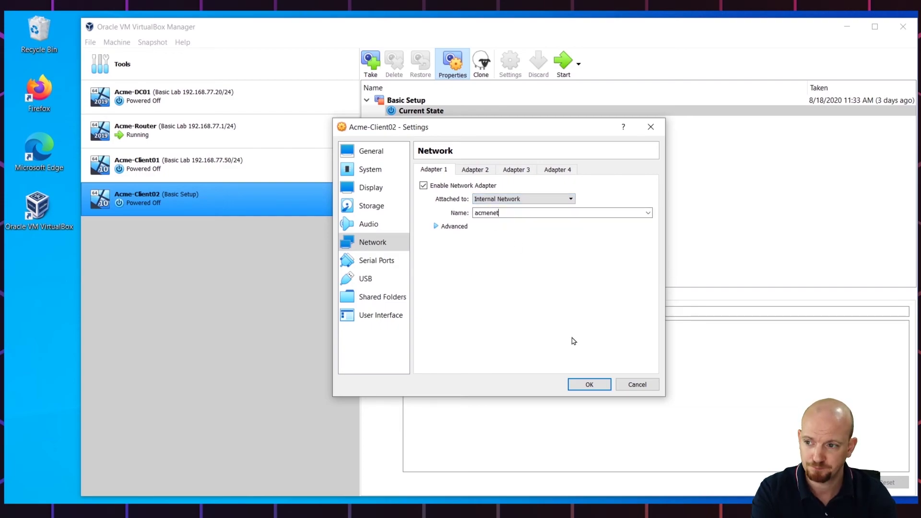
pyautogui.click(588, 384)
# Boot Acme-Client02 and send Ctrl-Alt-Del to reach the Windows sign-in screen.
pyautogui.click(563, 67)
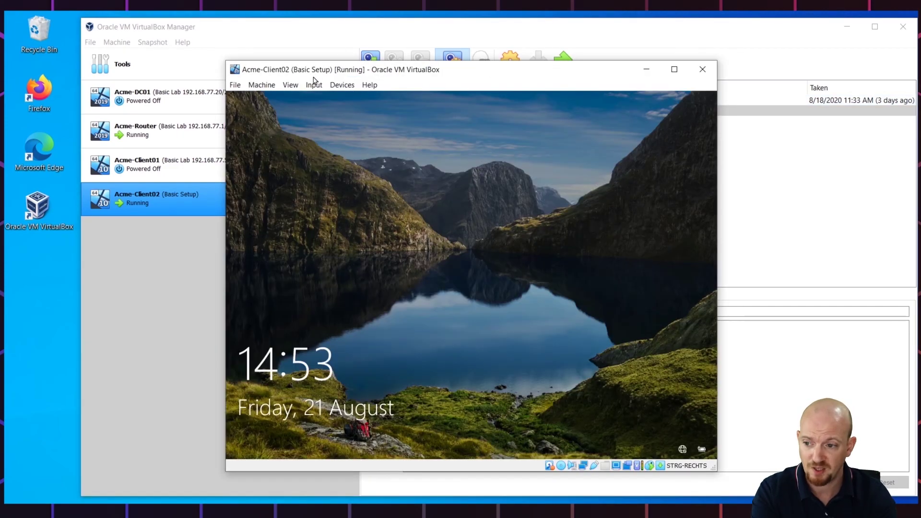
pyautogui.click(314, 85)
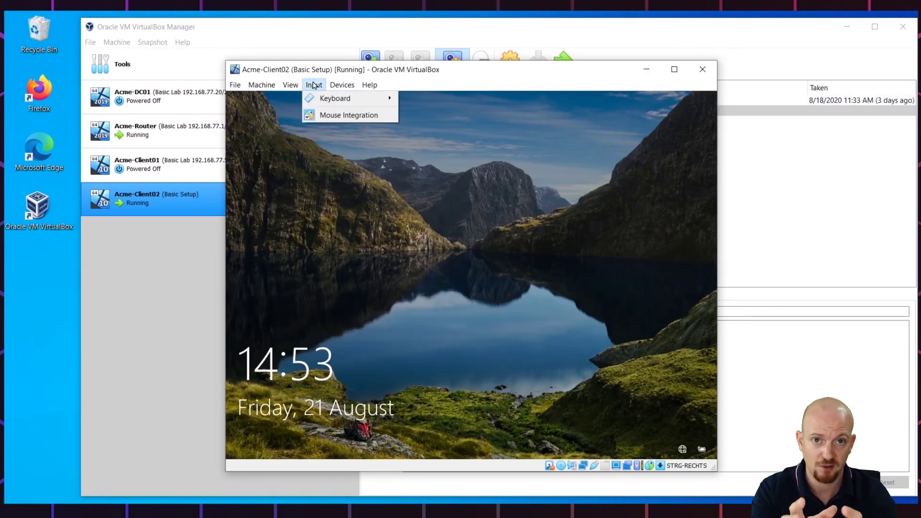
pyautogui.moveTo(327, 97)
pyautogui.click(422, 139)
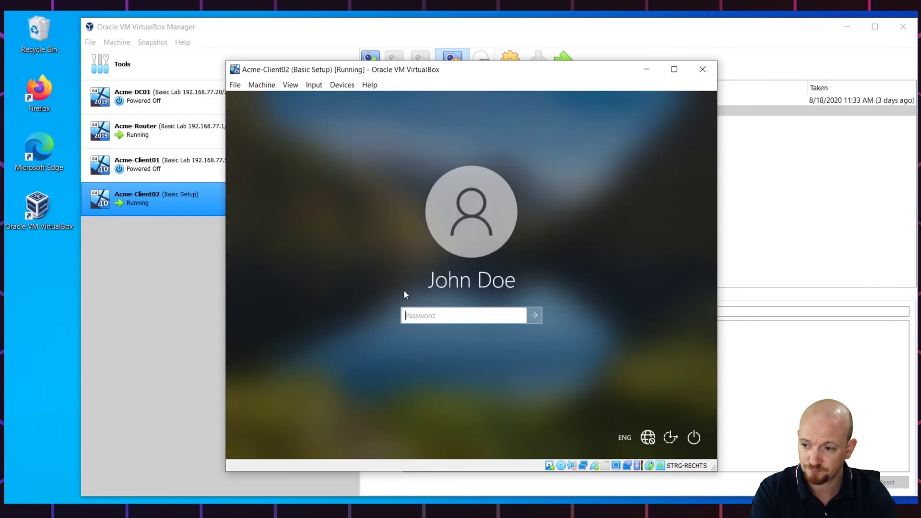
# Enter the account password, sign in, and start a Start-menu search for Control Panel.
pyautogui.write('Pa')
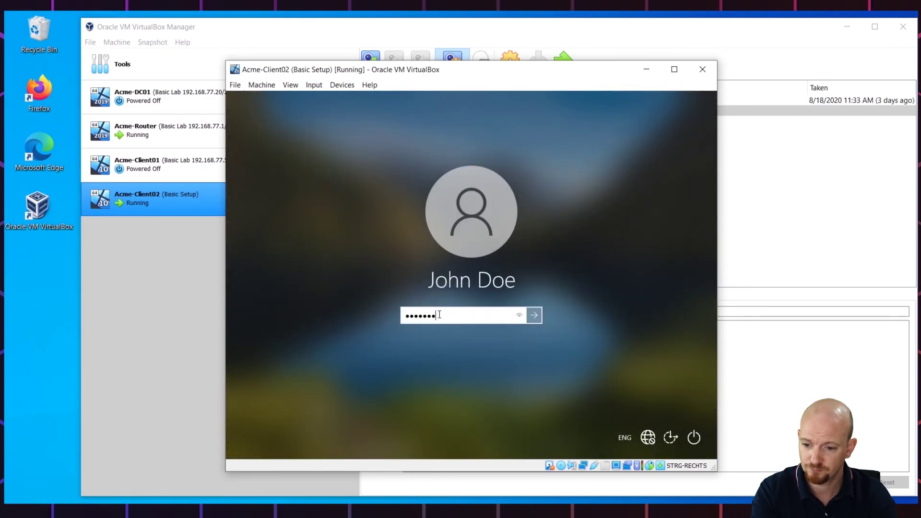
pyautogui.click(519, 315)
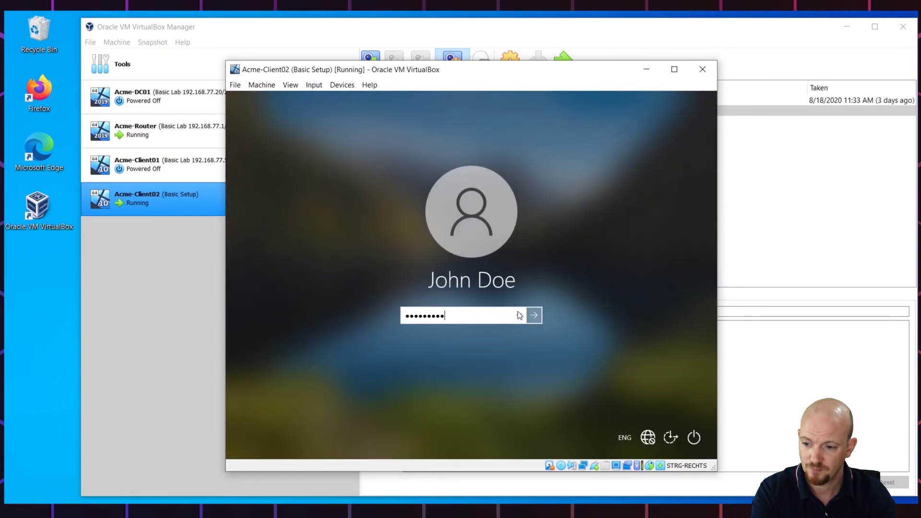
pyautogui.click(534, 315)
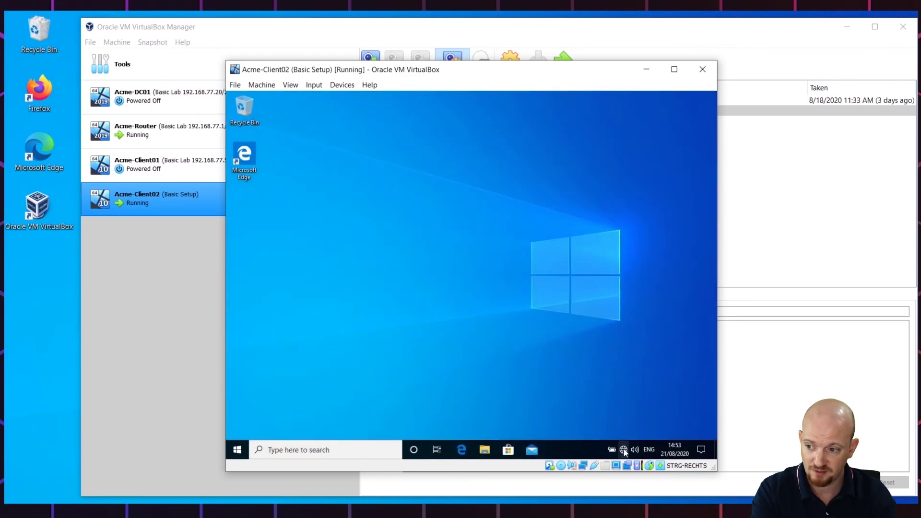
pyautogui.click(235, 446)
pyautogui.write('c')
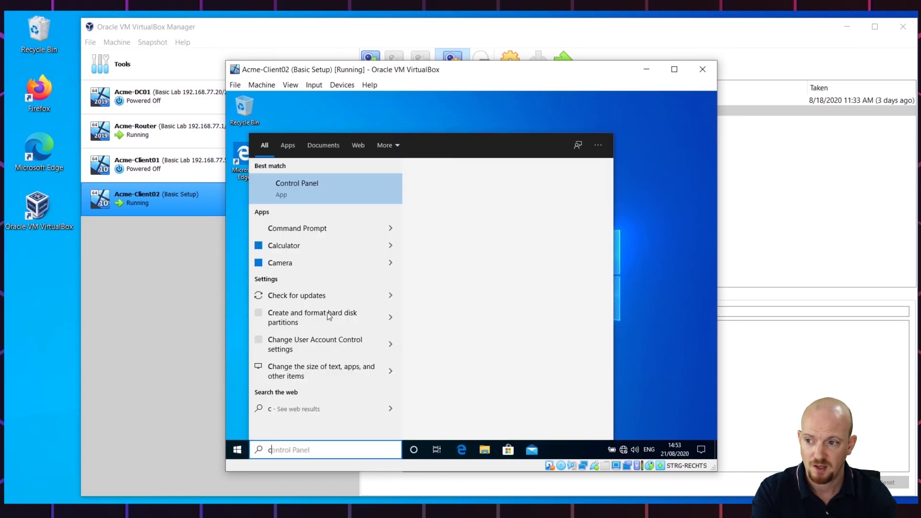
# Run 'ping 8.8.8.8 -t' in Command Prompt, then open the guest's Network & Internet settings.
pyautogui.click(301, 228)
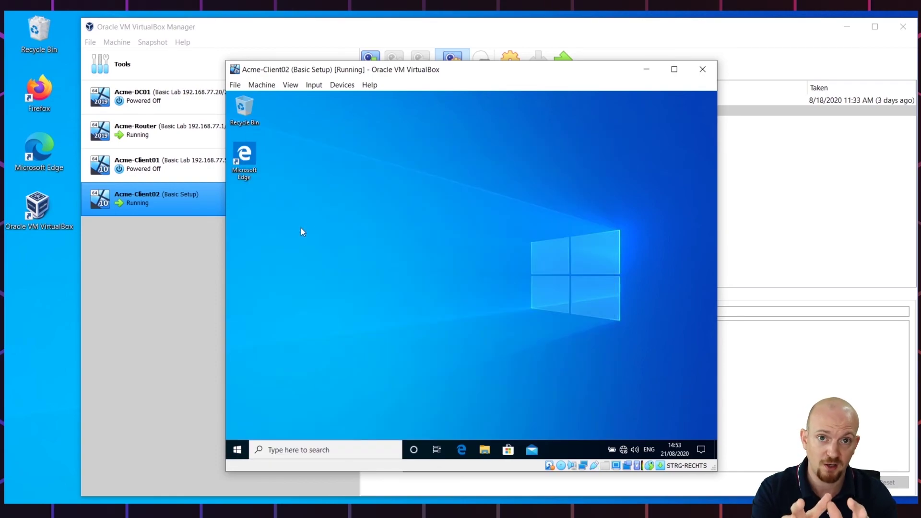
pyautogui.write('pin')
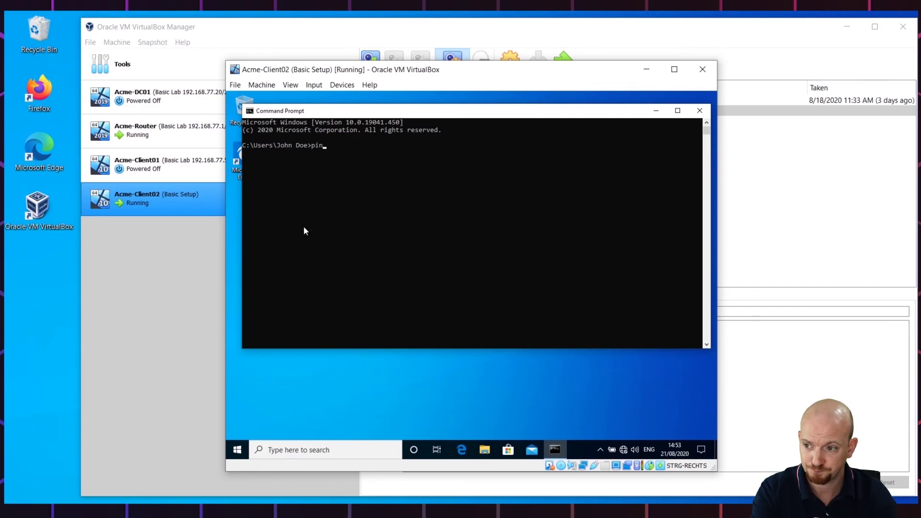
pyautogui.write('g 8.8.8.8')
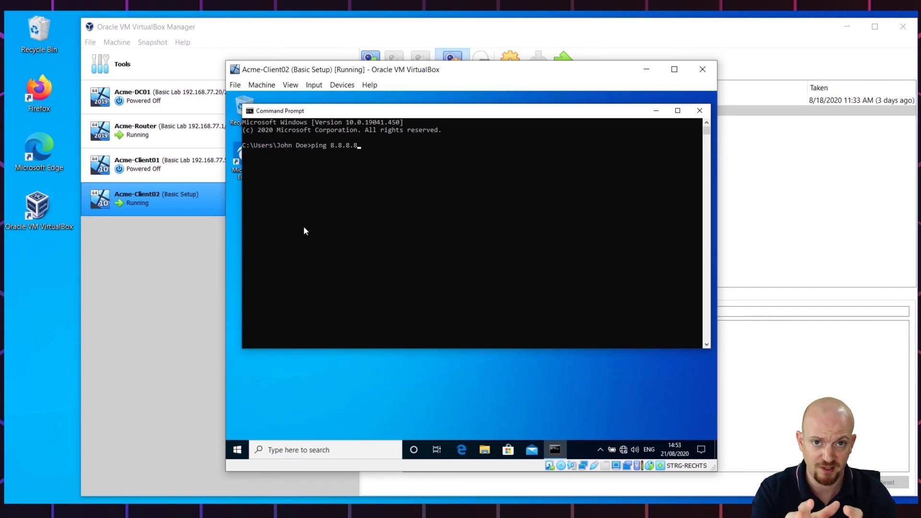
pyautogui.write(' -t')
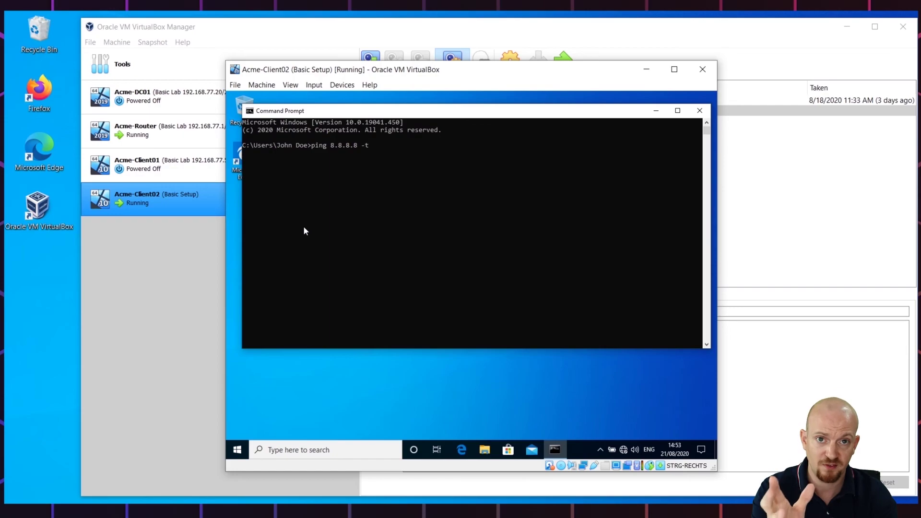
pyautogui.press('Return')
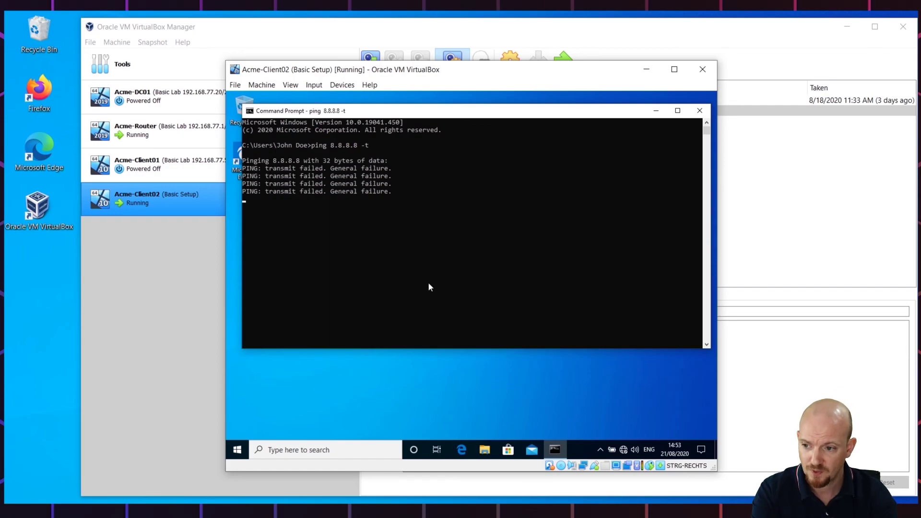
pyautogui.rightClick(623, 449)
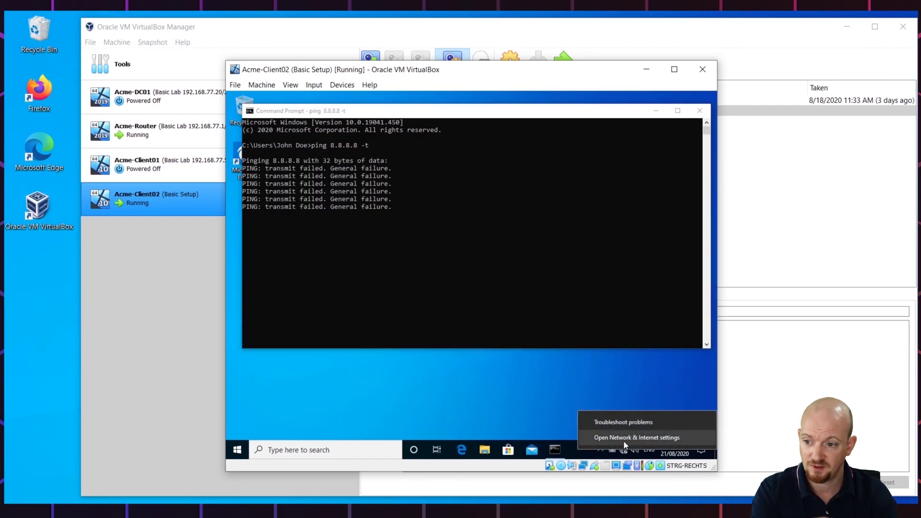
pyautogui.click(624, 442)
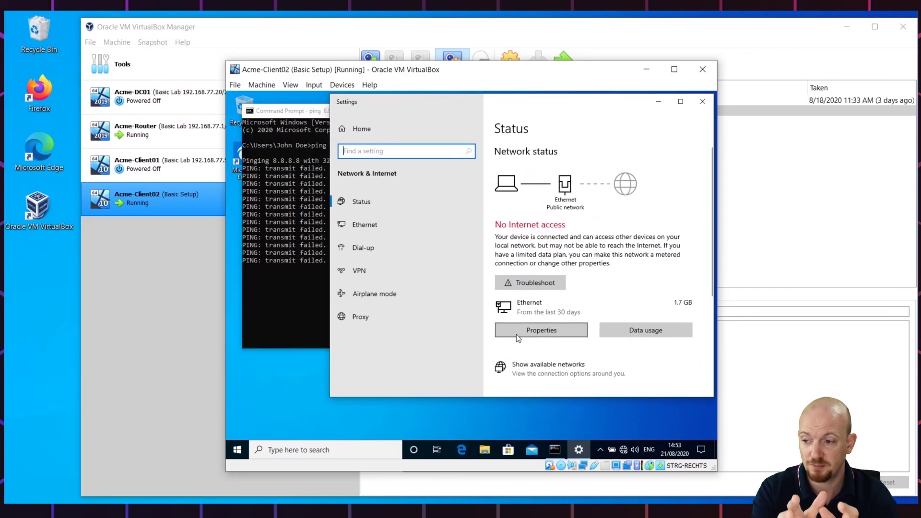
# Change the Ethernet connection's IP assignment to Manual with IPv4 enabled.
pyautogui.click(522, 330)
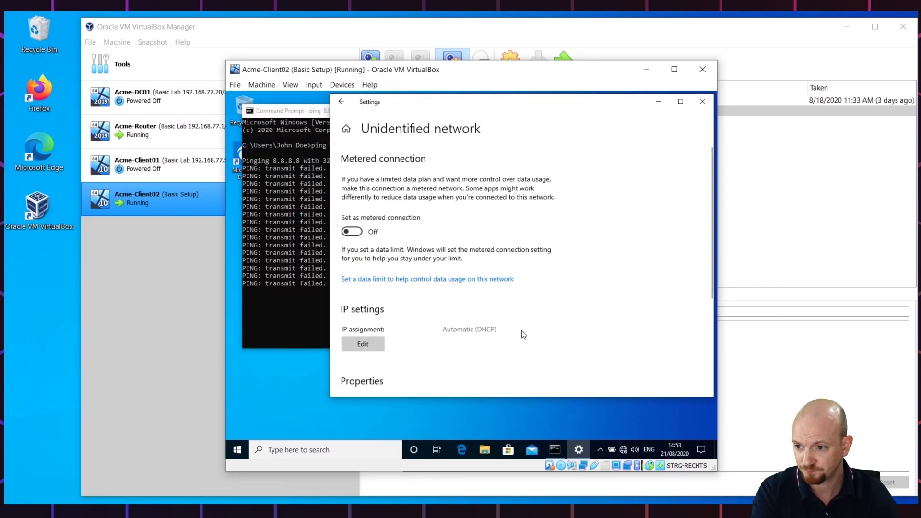
pyautogui.click(365, 343)
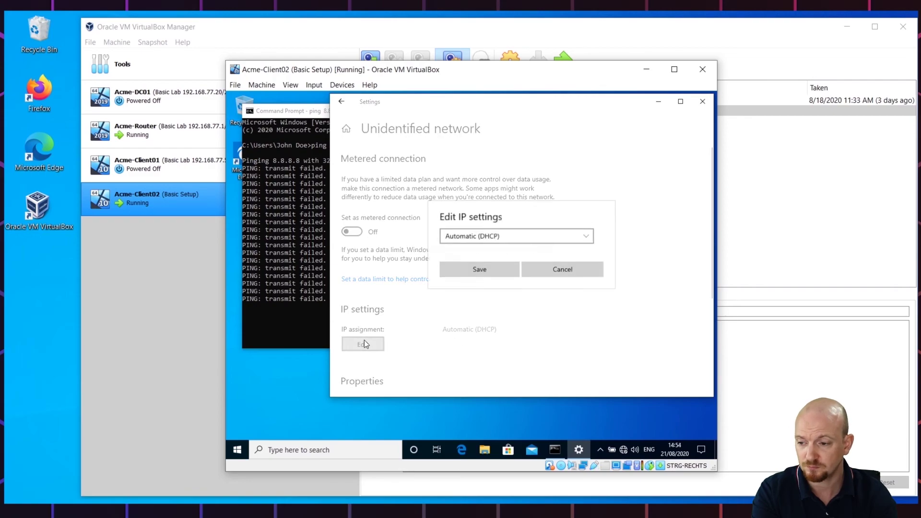
pyautogui.click(465, 237)
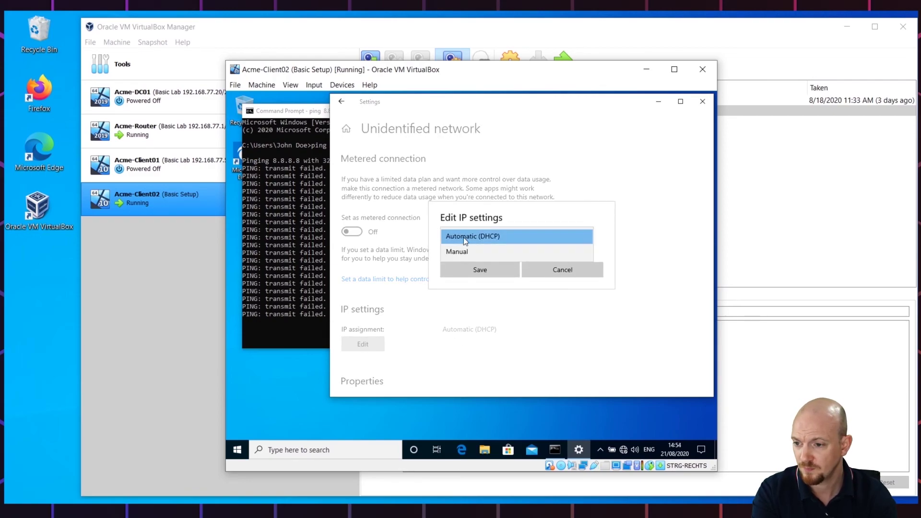
pyautogui.click(460, 251)
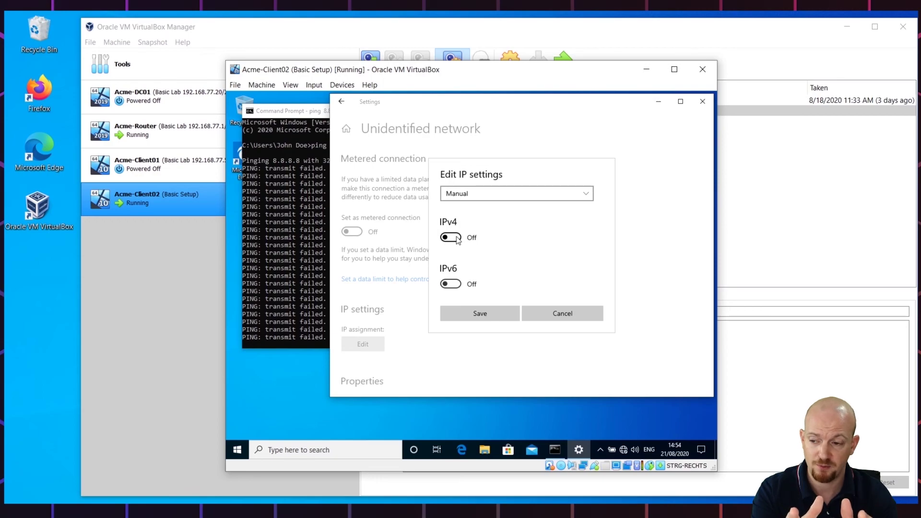
pyautogui.click(456, 238)
# Enter IP 192.168.77.51, prefix 24, gateway 192.168.77.1 and DNS 8.8.8.8, then save.
pyautogui.click(464, 206)
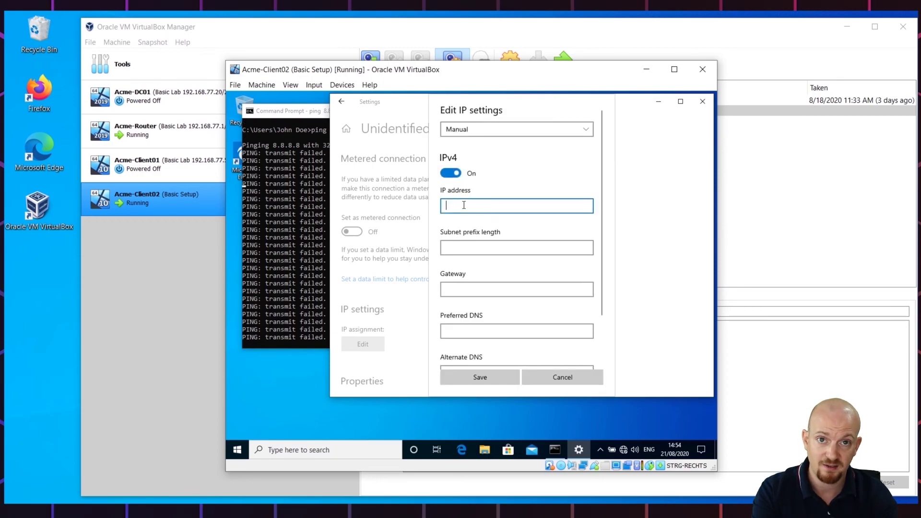
pyautogui.write('192.1')
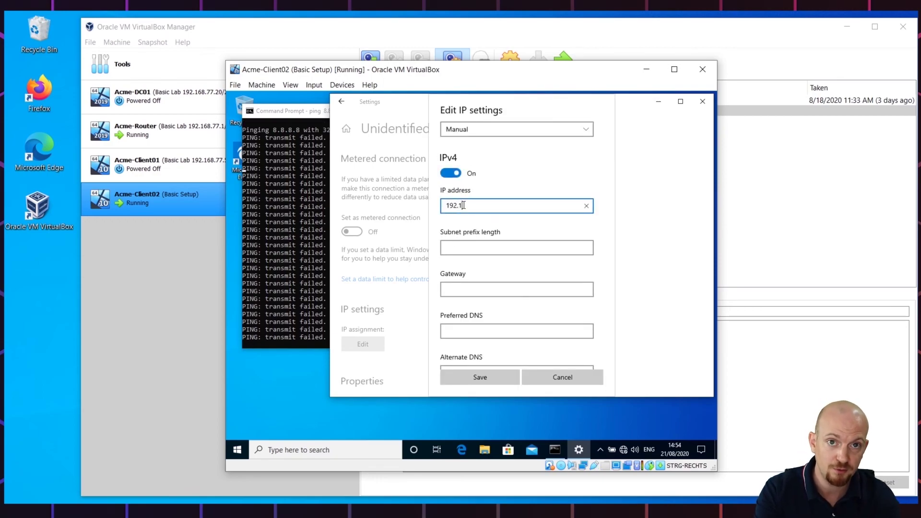
pyautogui.write('68.77.51')
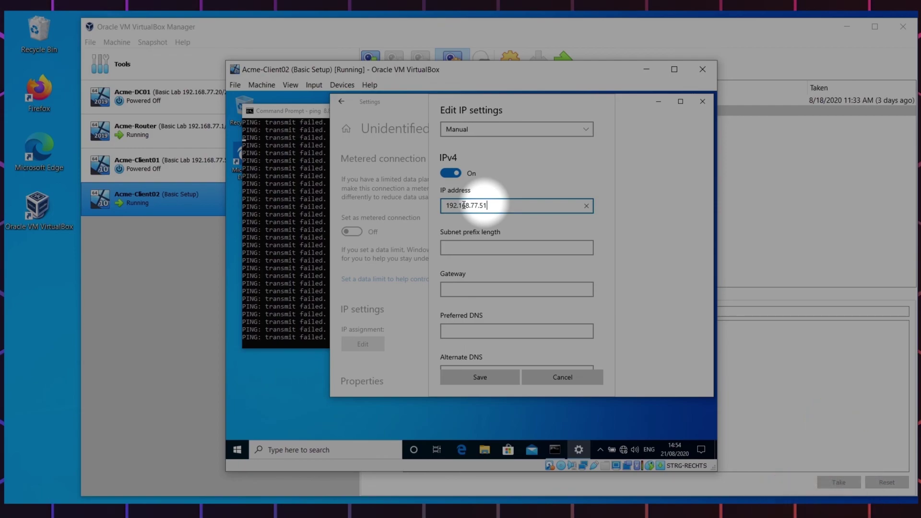
pyautogui.press('Tab')
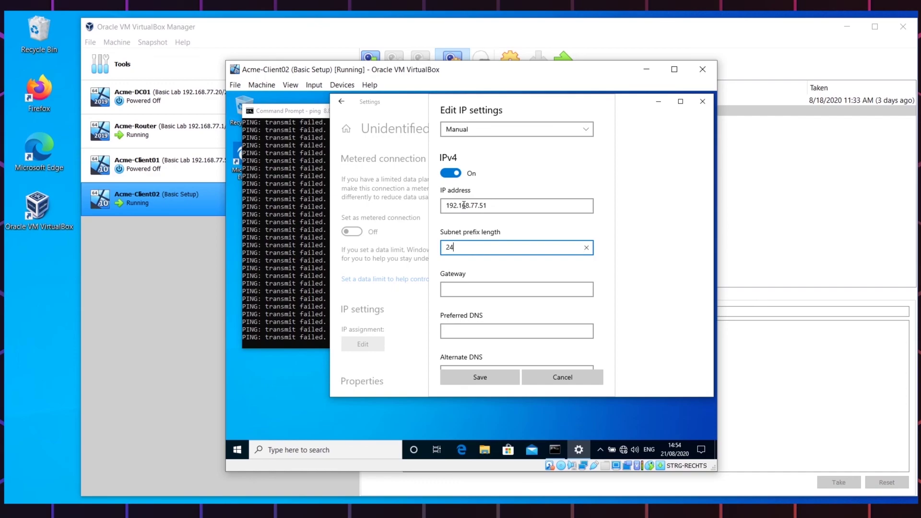
pyautogui.press('Tab')
pyautogui.write('19')
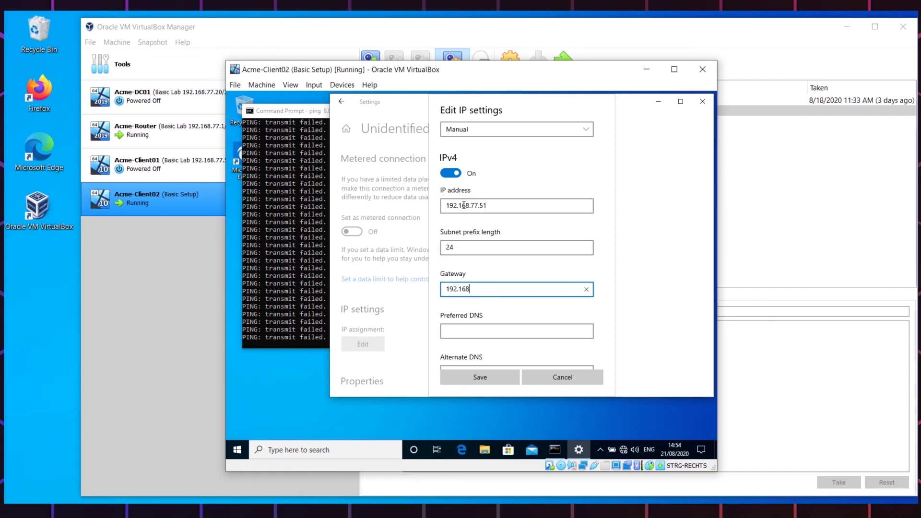
pyautogui.press('Tab')
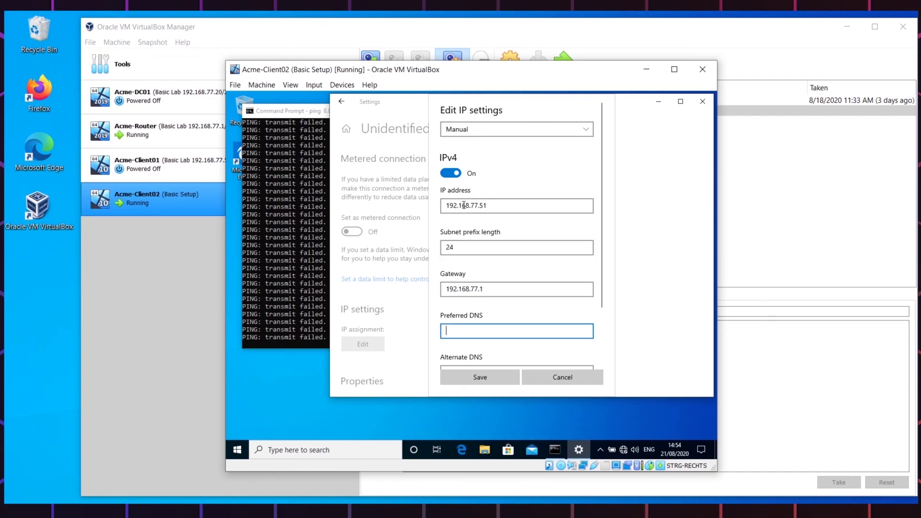
pyautogui.write('8')
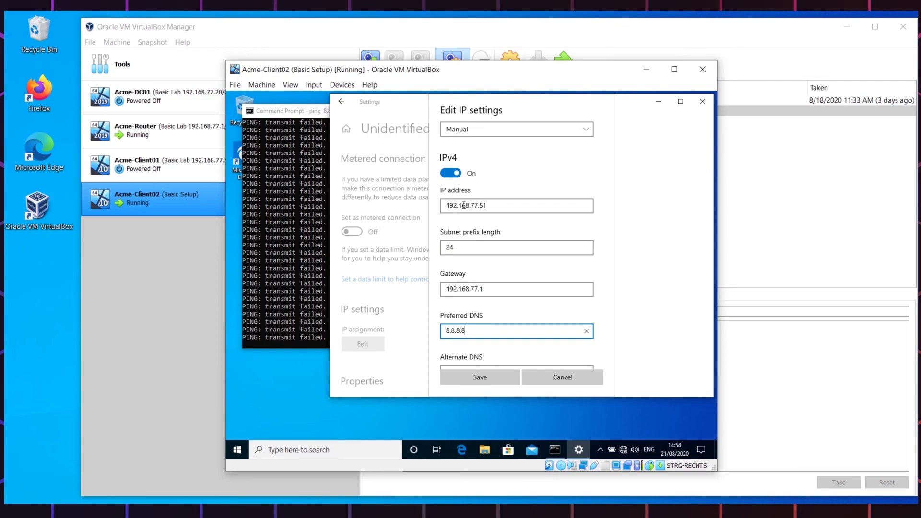
pyautogui.write('.8.8.8')
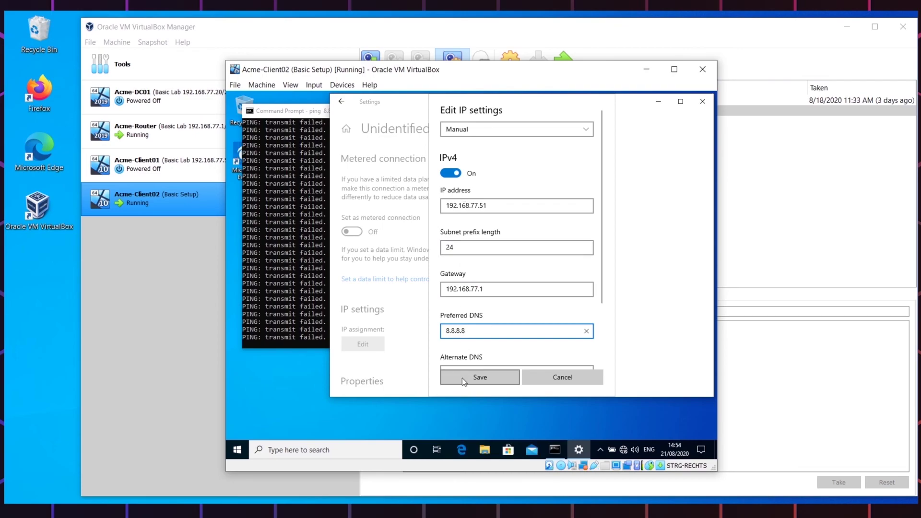
pyautogui.click(462, 378)
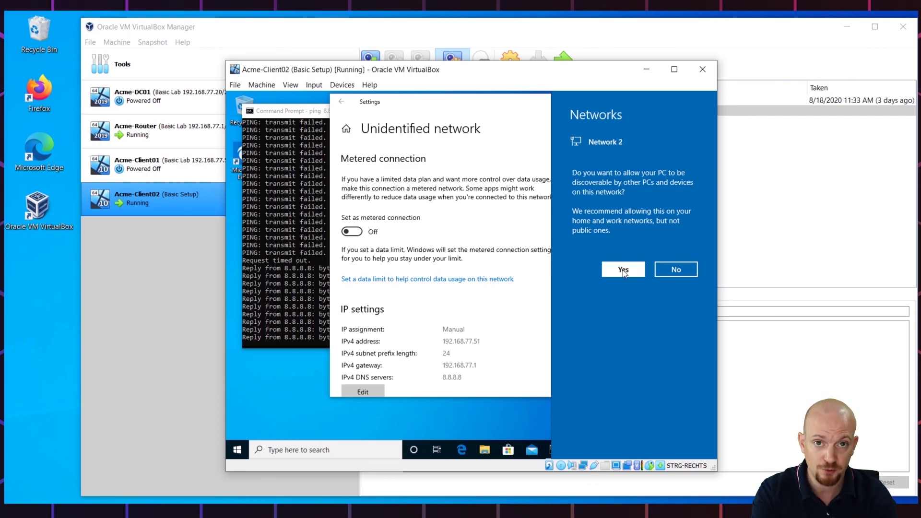
# Allow network discovery on the guest, then shut down Acme-Client02.
pyautogui.click(623, 269)
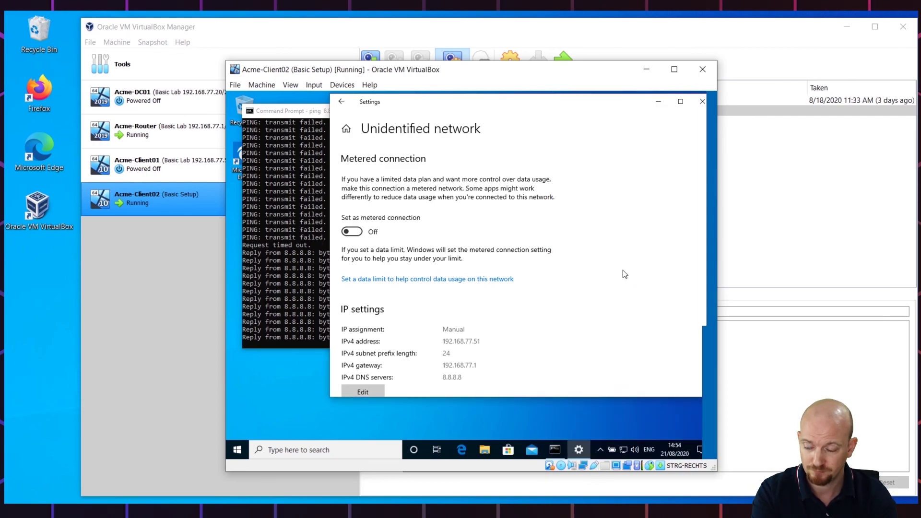
pyautogui.rightClick(237, 450)
pyautogui.moveTo(292, 421)
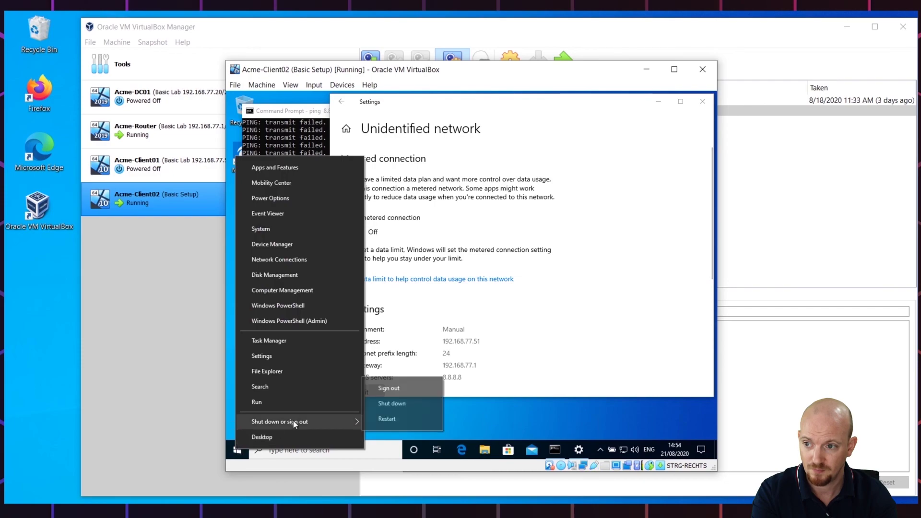
pyautogui.click(398, 407)
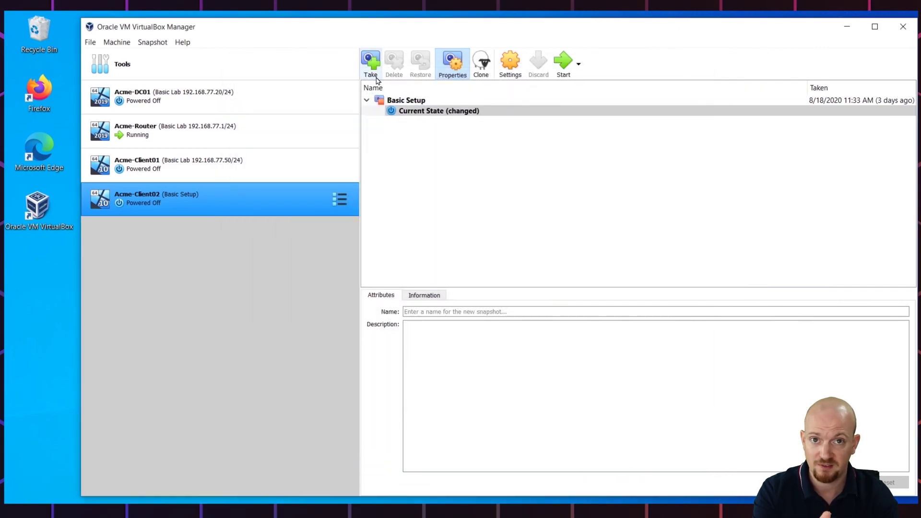
# Take a snapshot of the powered-off Client02 named 'Basic Lab 192.168.77.51/24'.
pyautogui.click(376, 77)
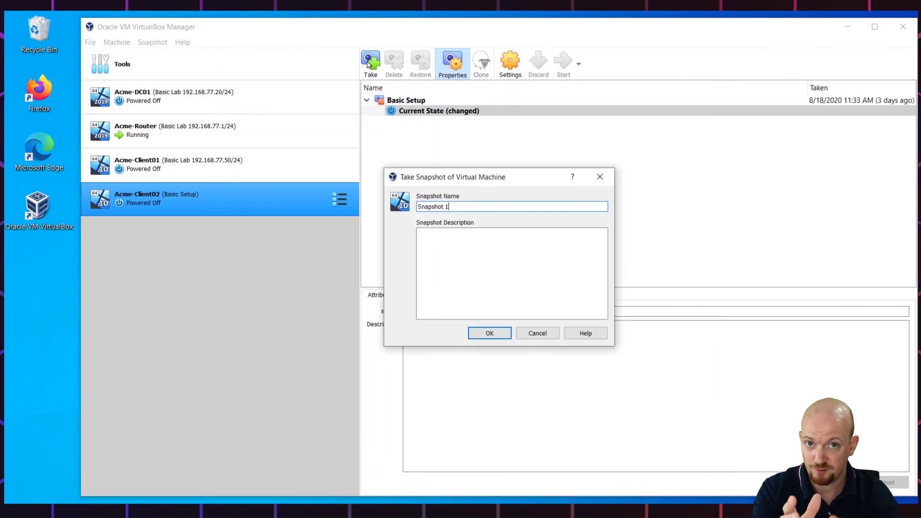
pyautogui.click(456, 207)
pyautogui.press('BackSpace')
pyautogui.press('BackSpace')
pyautogui.press('BackSpace')
pyautogui.press('BackSpace')
pyautogui.press('BackSpace')
pyautogui.press('BackSpace')
pyautogui.press('BackSpace')
pyautogui.press('BackSpace')
pyautogui.press('BackSpace')
pyautogui.press('BackSpace')
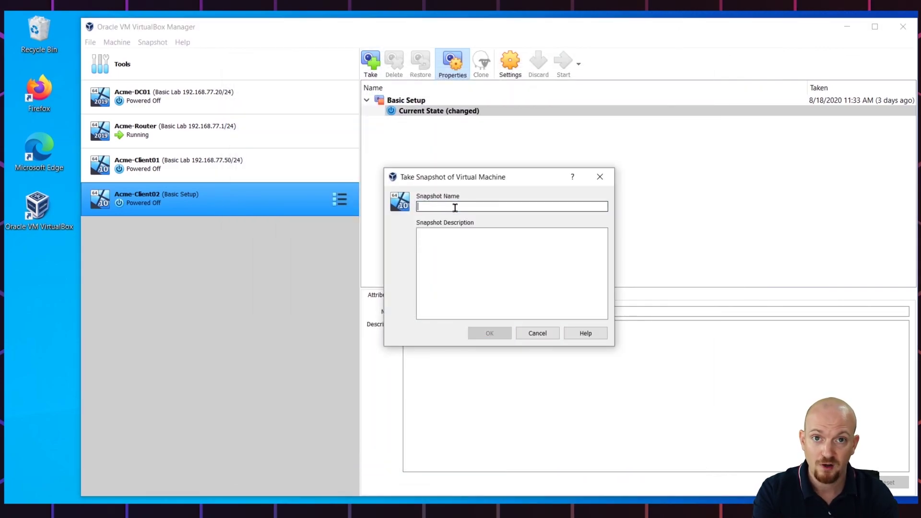
pyautogui.write('Basic Lab')
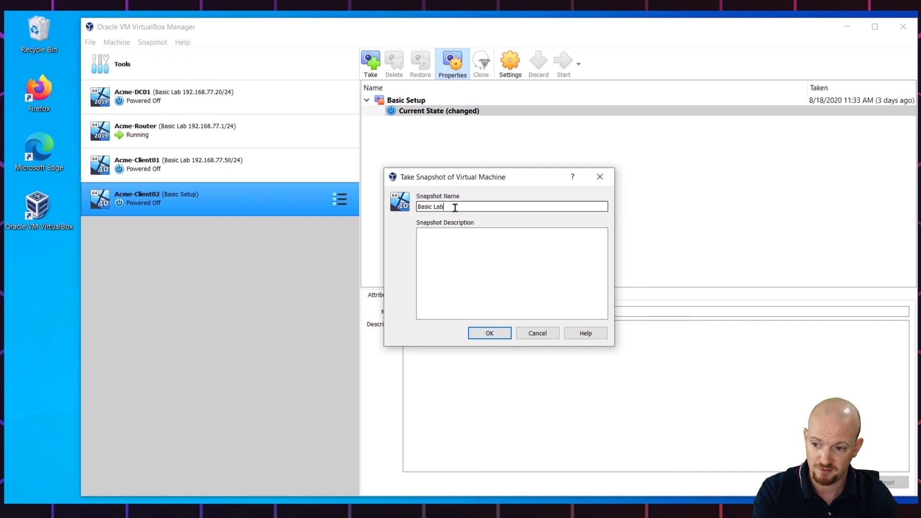
pyautogui.write(' 192.16')
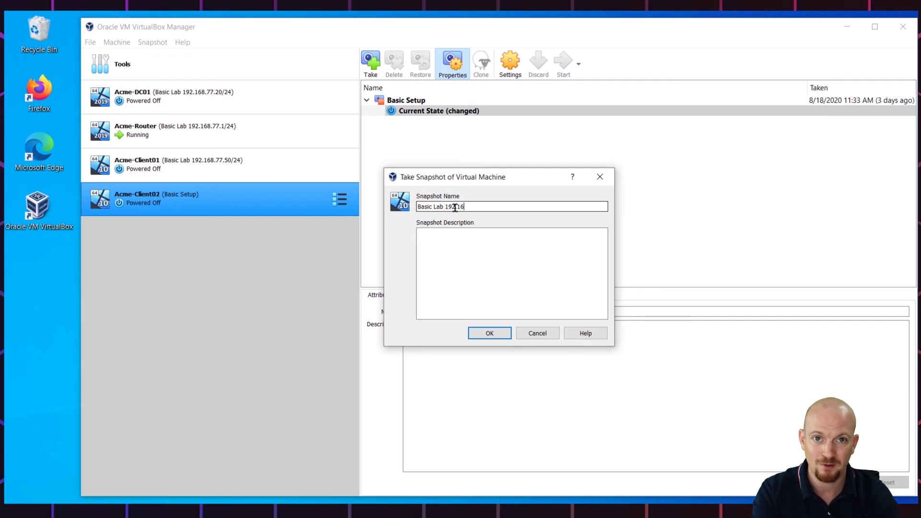
pyautogui.write('8.77')
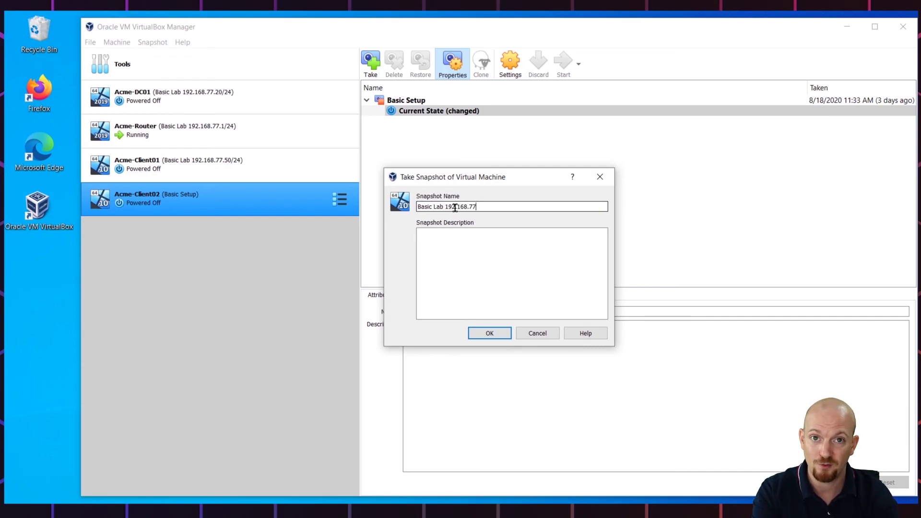
pyautogui.write('.51')
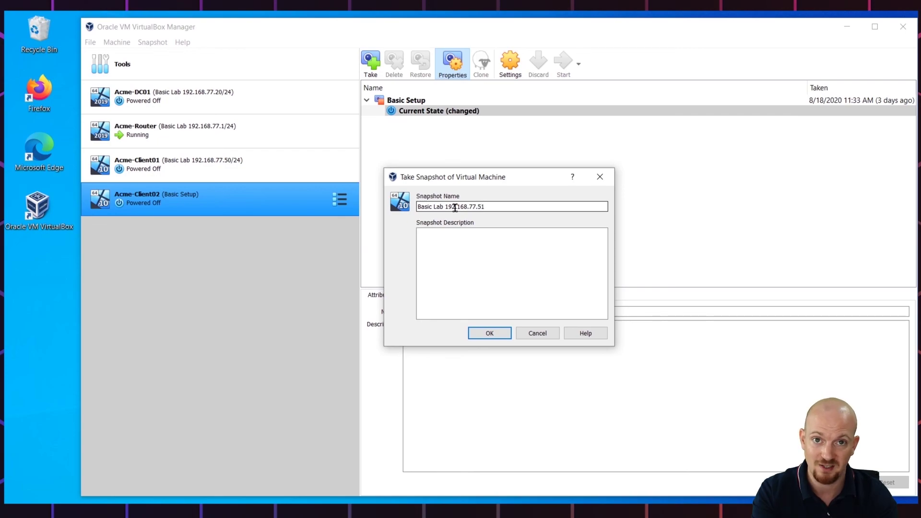
pyautogui.write('/24')
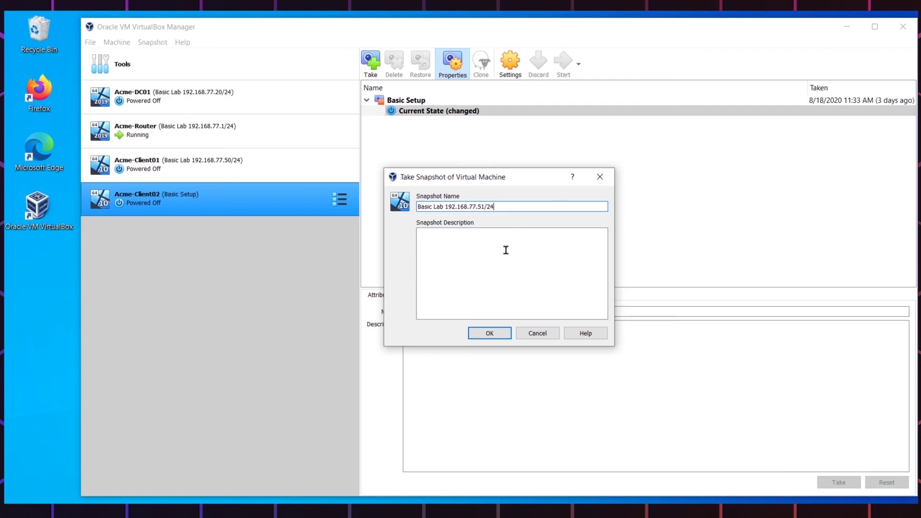
pyautogui.click(482, 333)
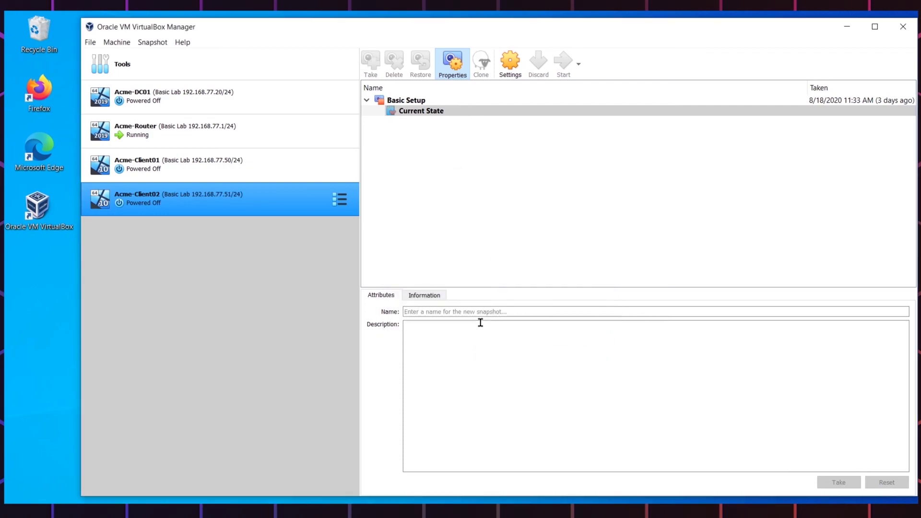